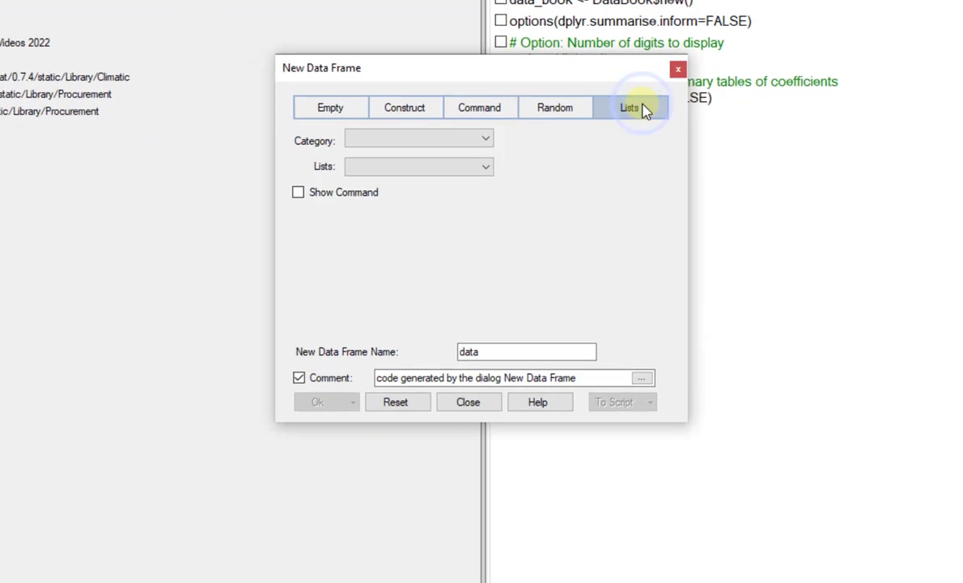
Create a data frame named dinosaurs from the dinosaurs list in the animals category
click(486, 154)
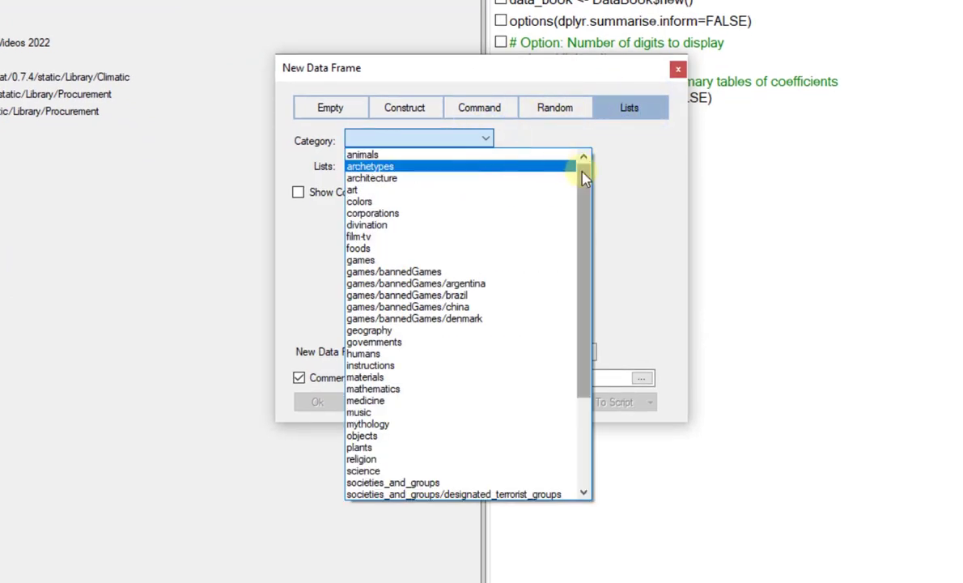
drag(584, 166, 615, 164)
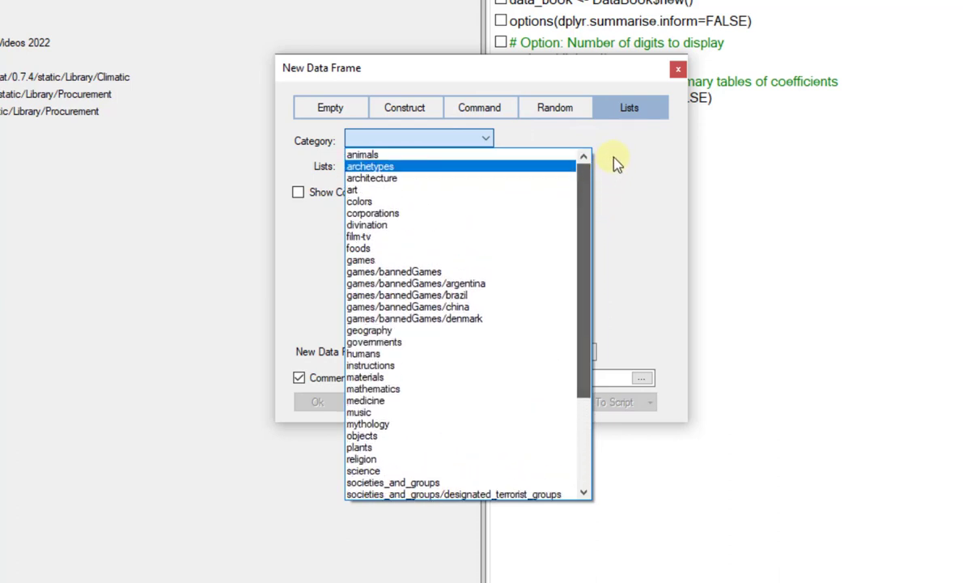
click(490, 154)
click(486, 168)
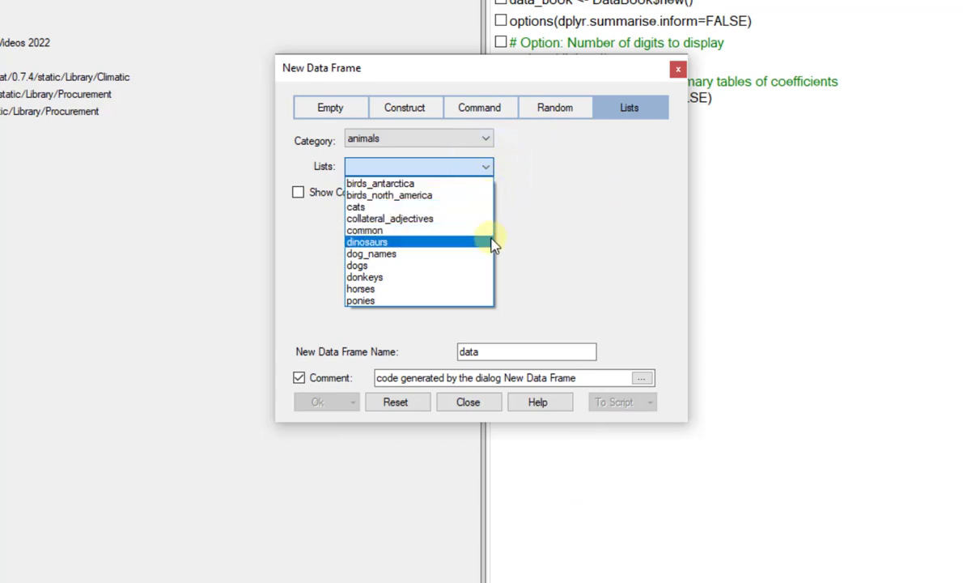
click(493, 242)
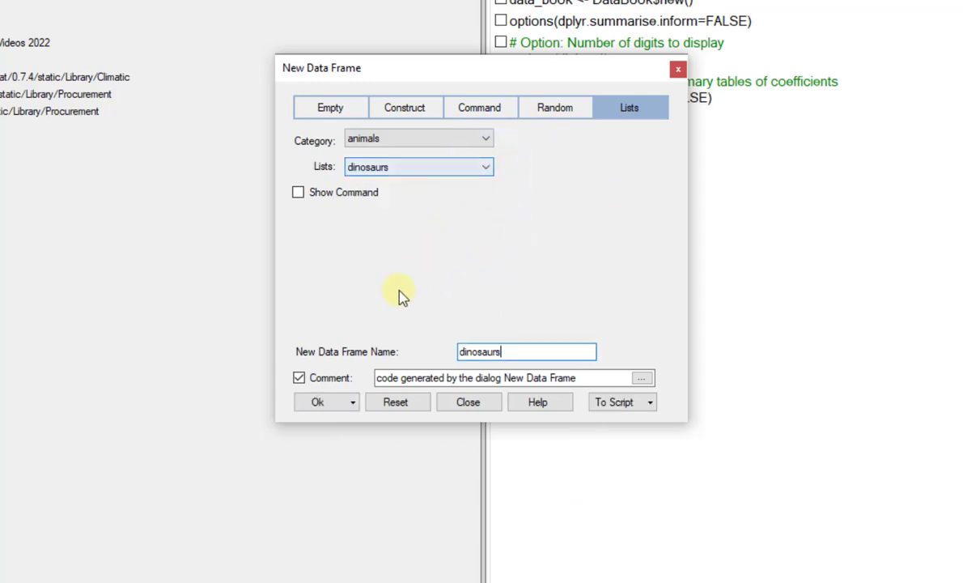
click(318, 400)
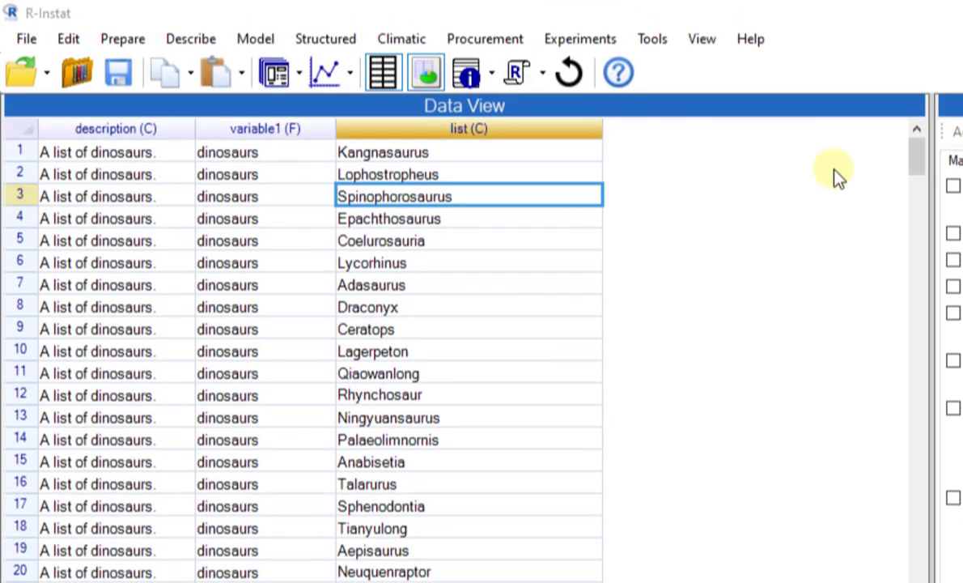
Add a column named length to the dinosaurs data frame by applying the Length text transformation to the list column
scroll(505, 419, down, 16)
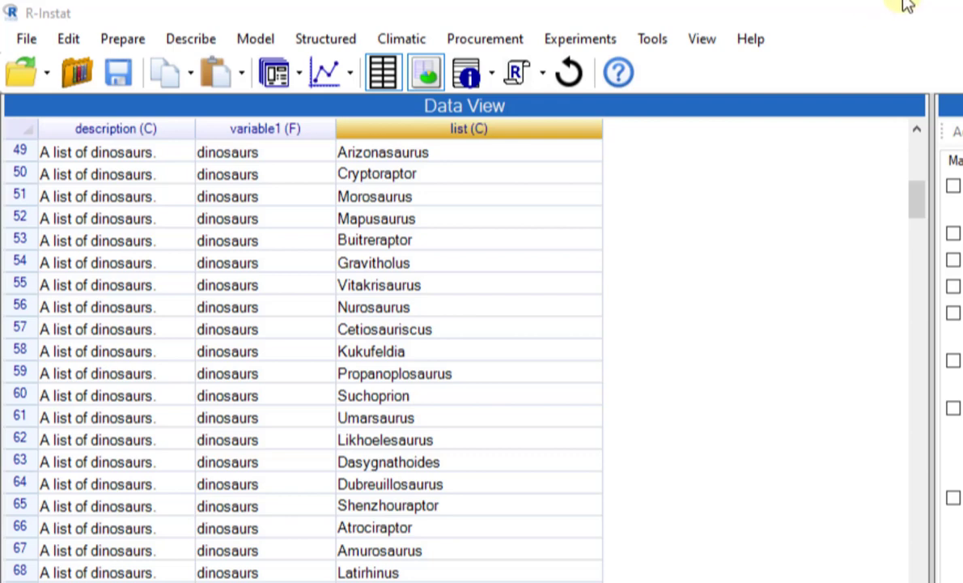
click(405, 439)
click(120, 39)
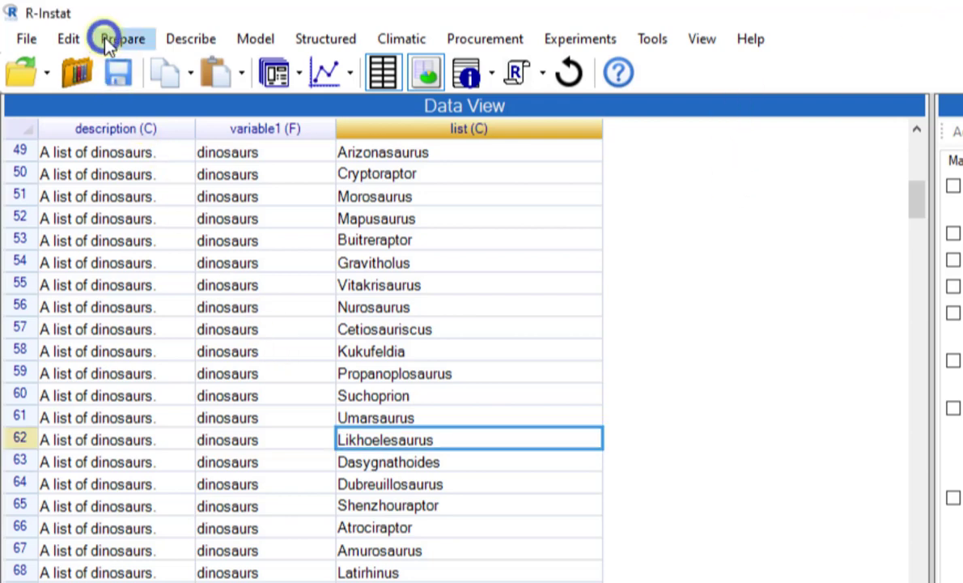
mouse_move(224, 195)
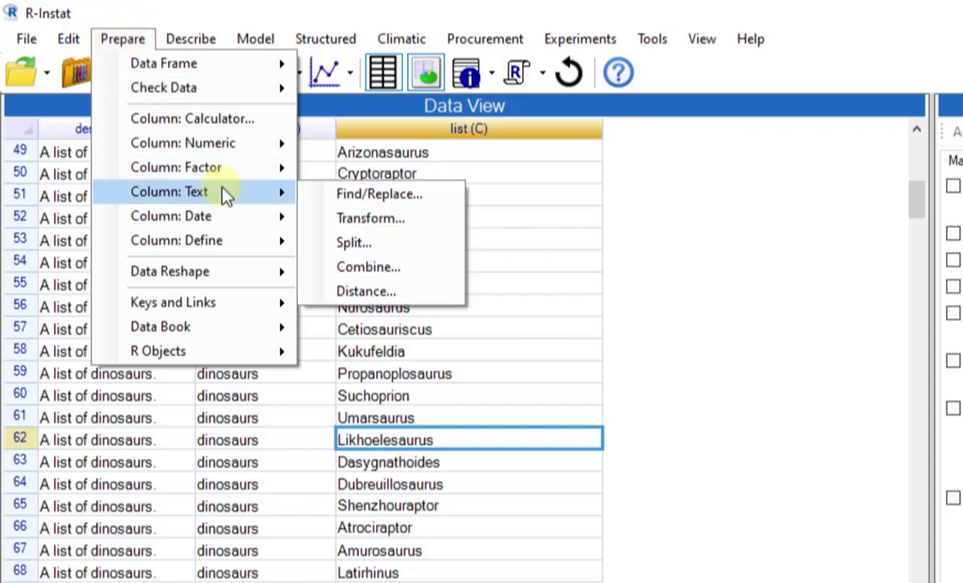
click(365, 215)
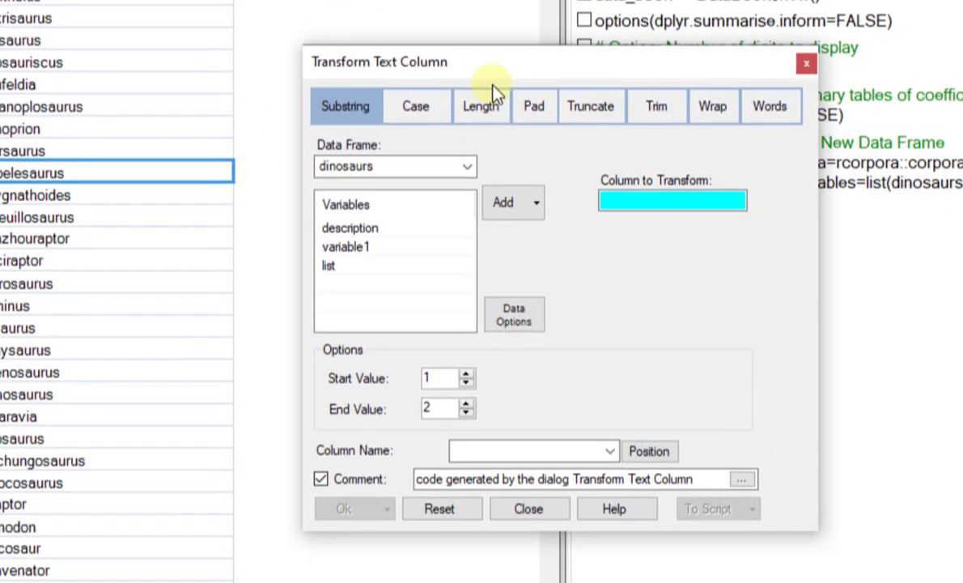
click(851, 373)
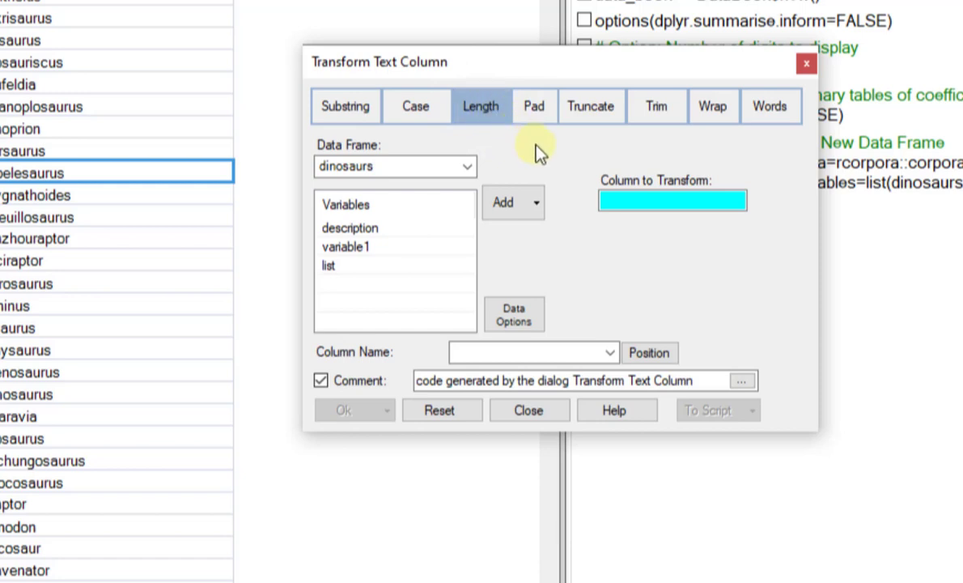
click(338, 267)
click(510, 208)
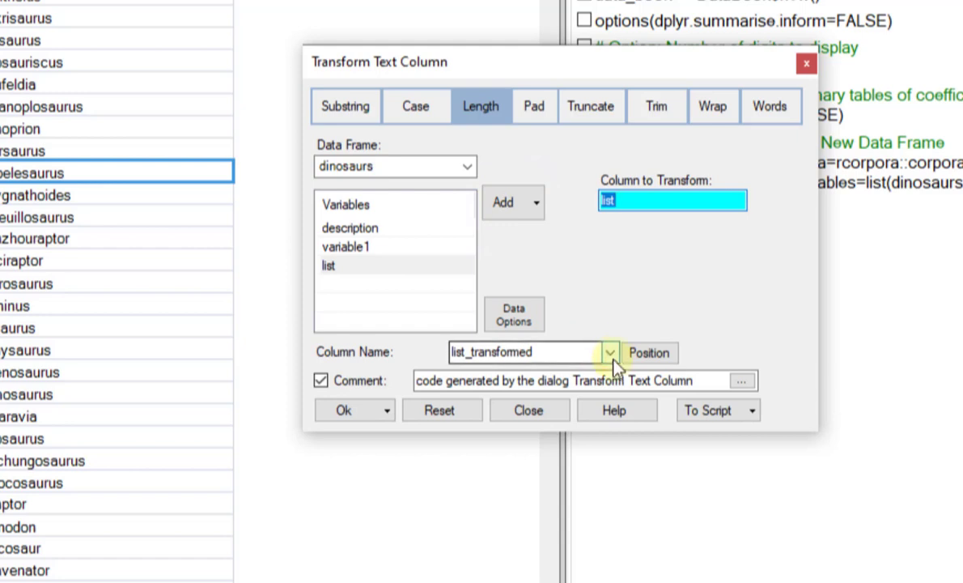
double_click(589, 349)
text(lengt)
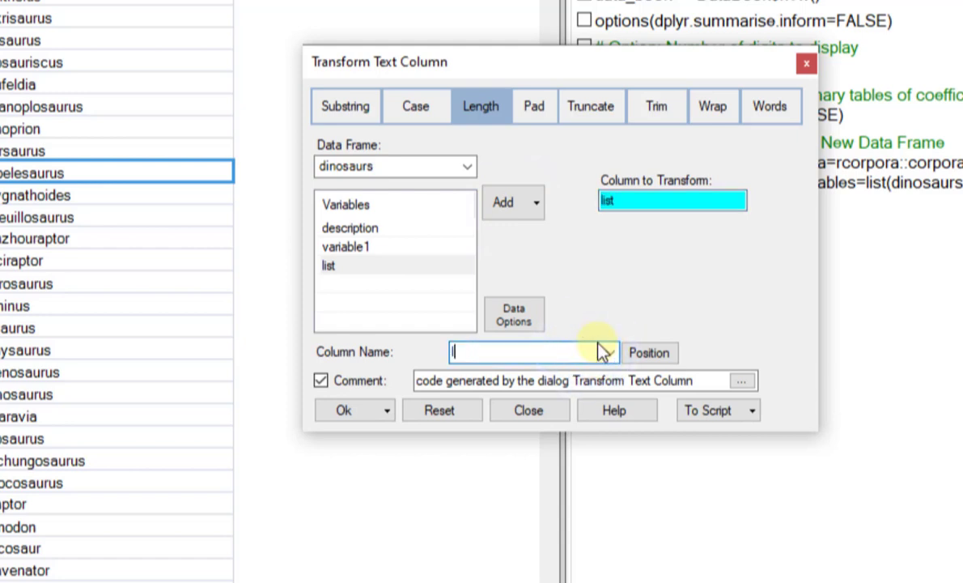
text(h)
click(364, 414)
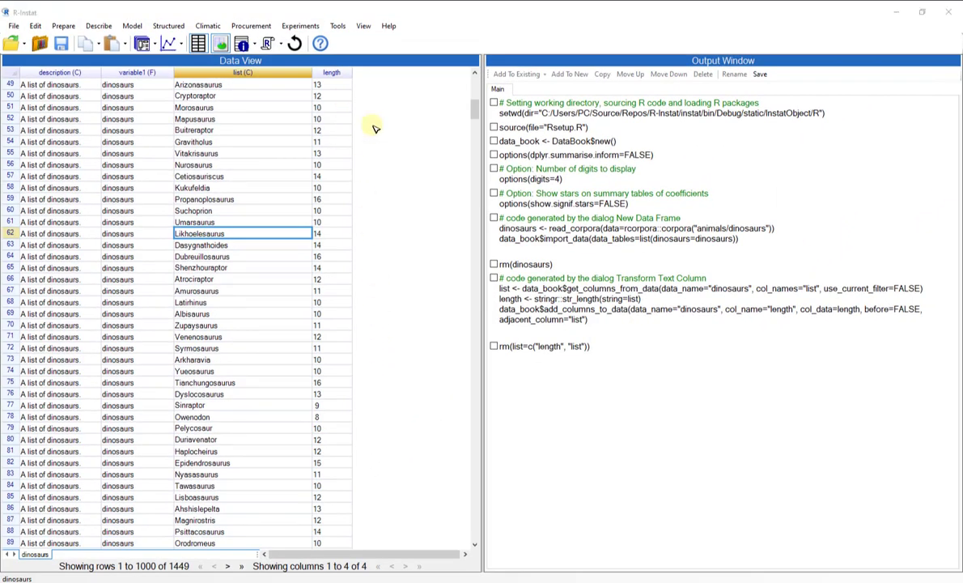
Copy the row names of the dinosaurs data frame into a new column named row
click(60, 28)
mouse_move(73, 38)
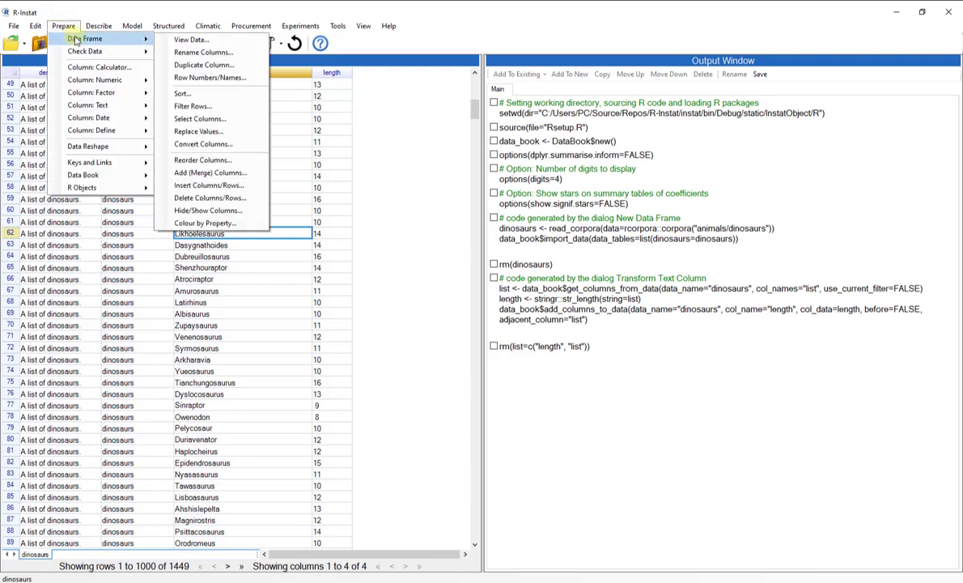
click(209, 77)
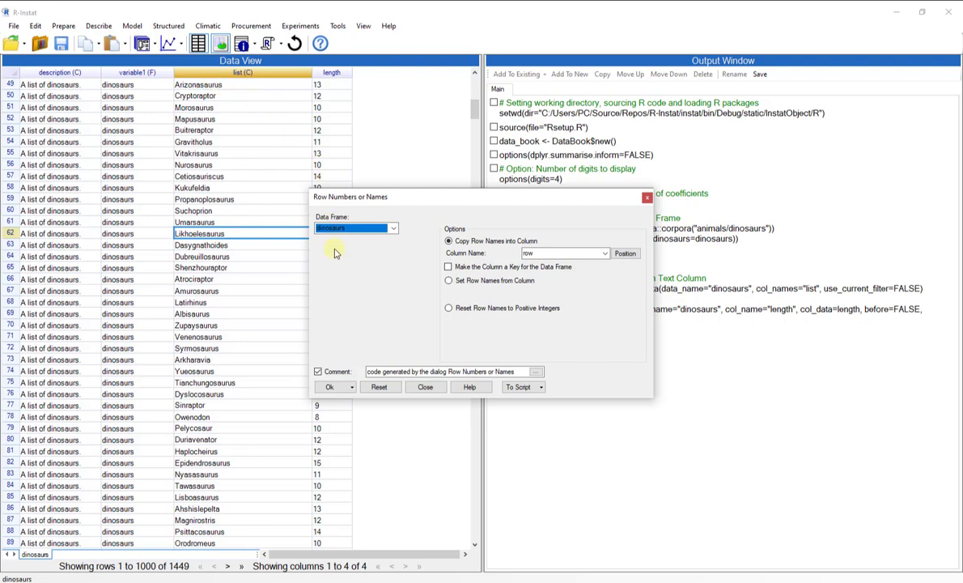
click(335, 391)
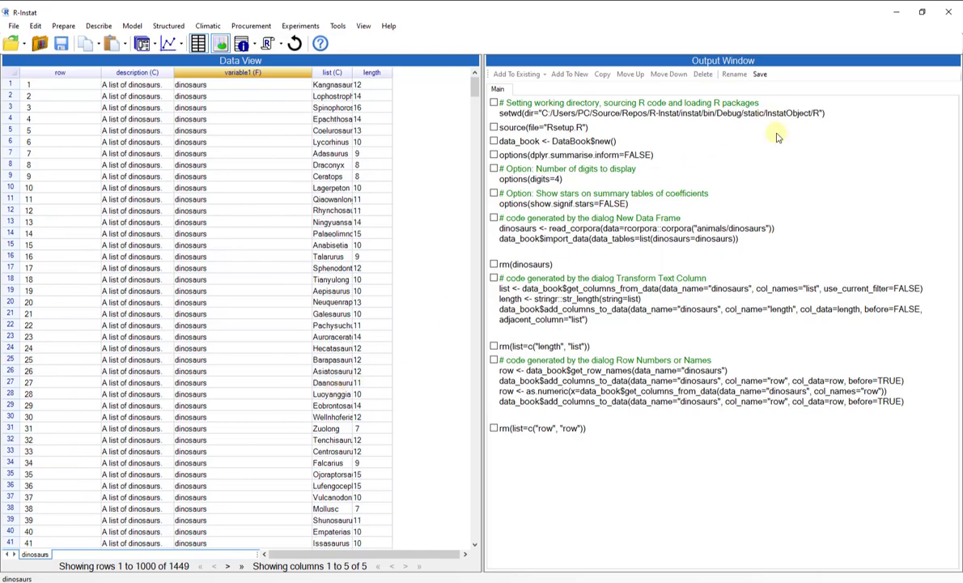
Sort the dinosaurs data frame by the length column in descending order
click(378, 73)
right_click(377, 73)
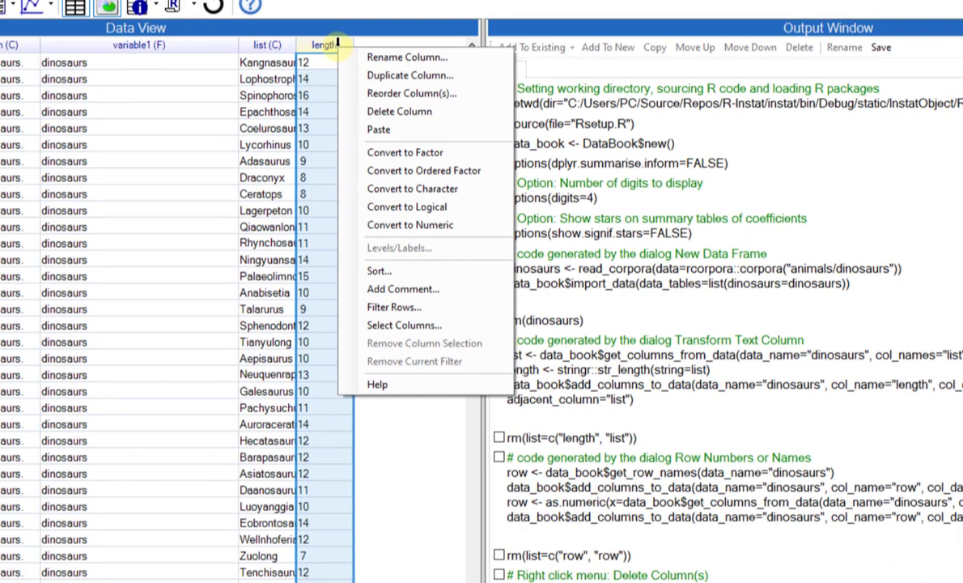
click(368, 271)
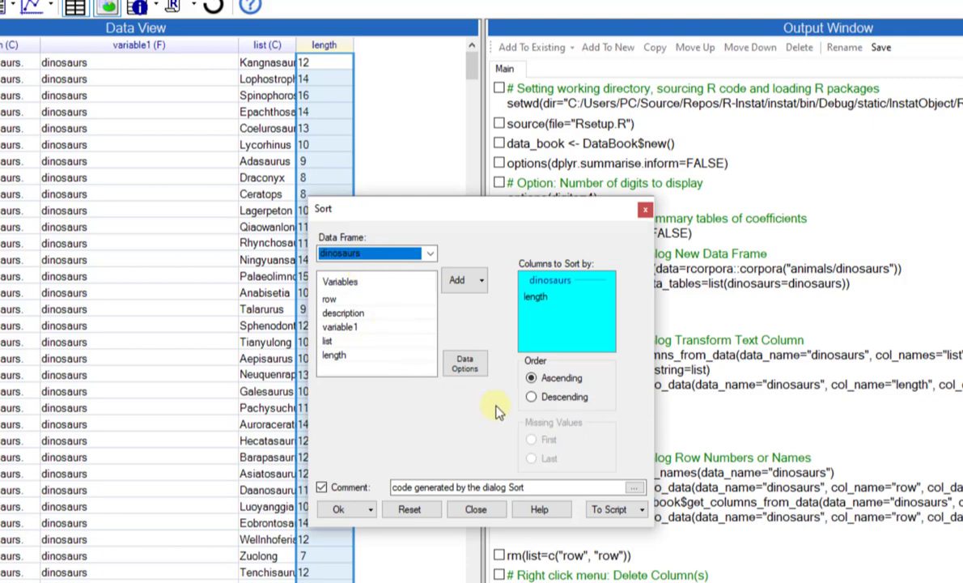
click(532, 396)
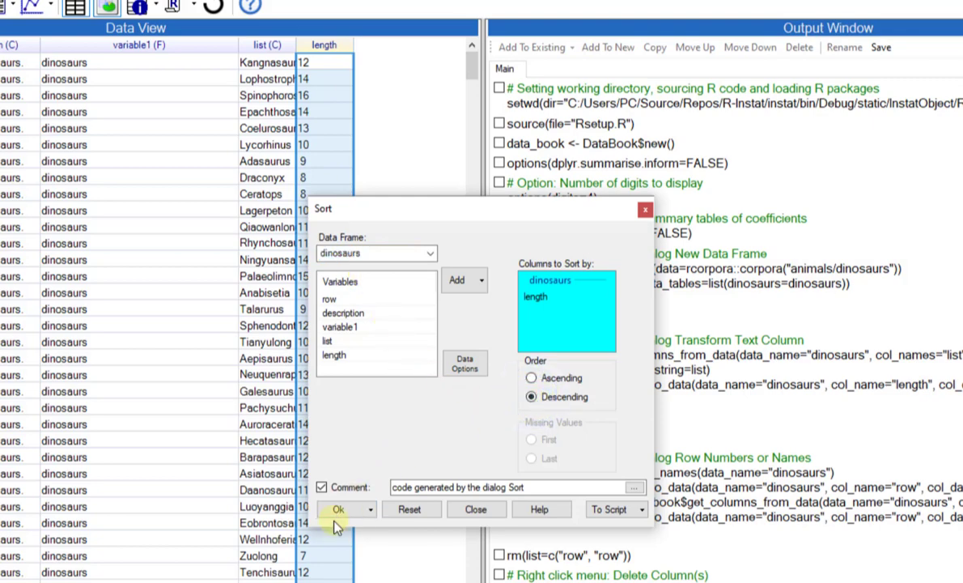
click(338, 509)
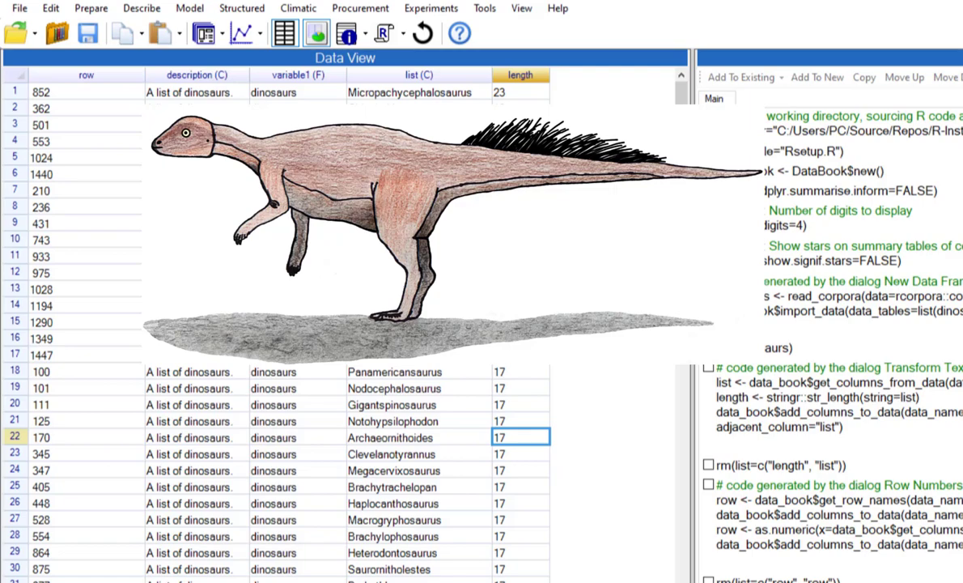
Create a data frame named breads from the breads_and_pastries list in the foods category
click(18, 8)
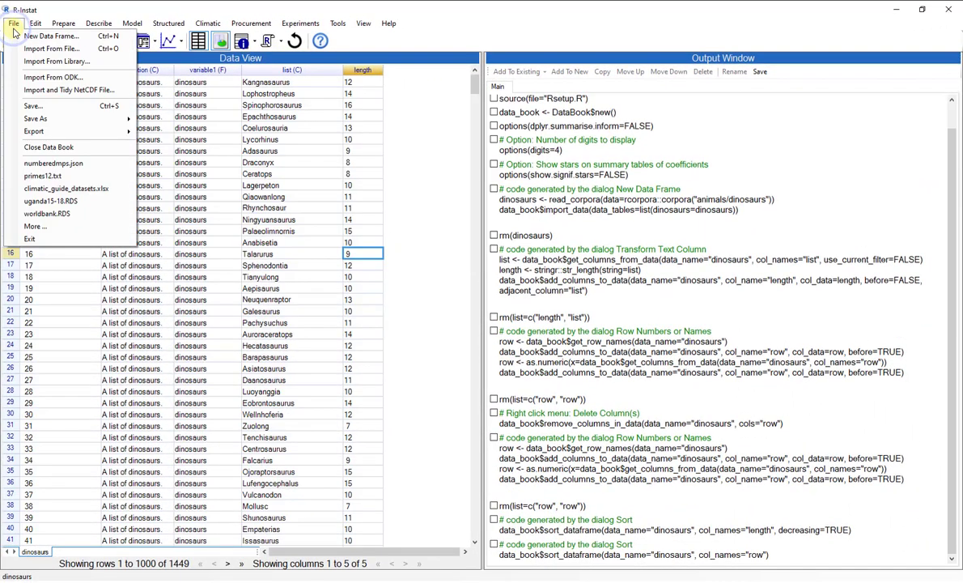
click(18, 36)
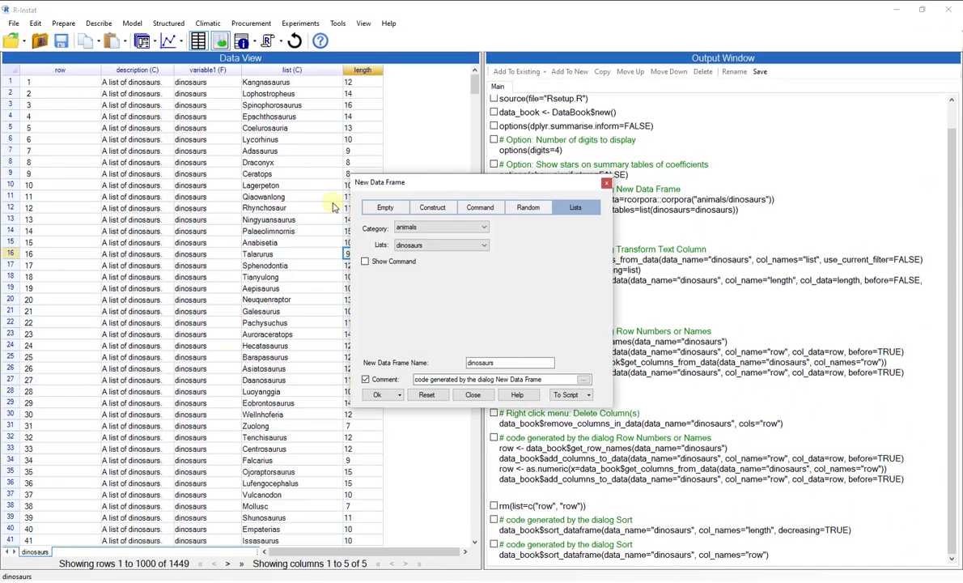
click(445, 226)
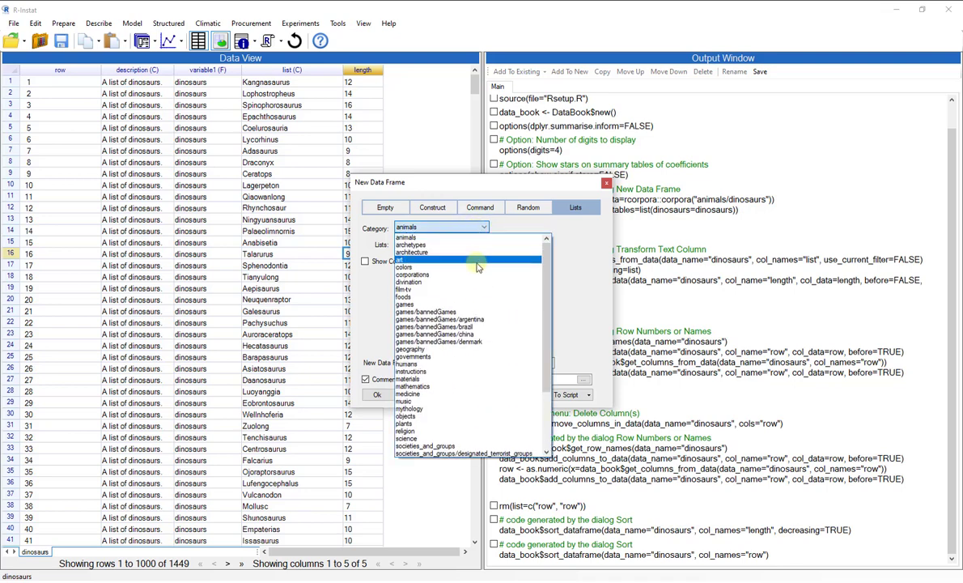
click(475, 296)
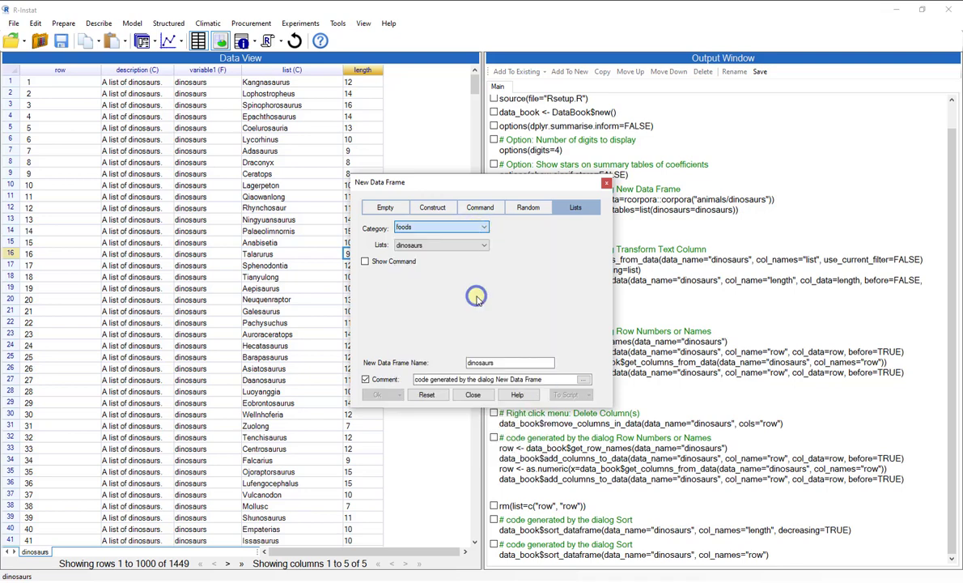
click(475, 245)
click(450, 274)
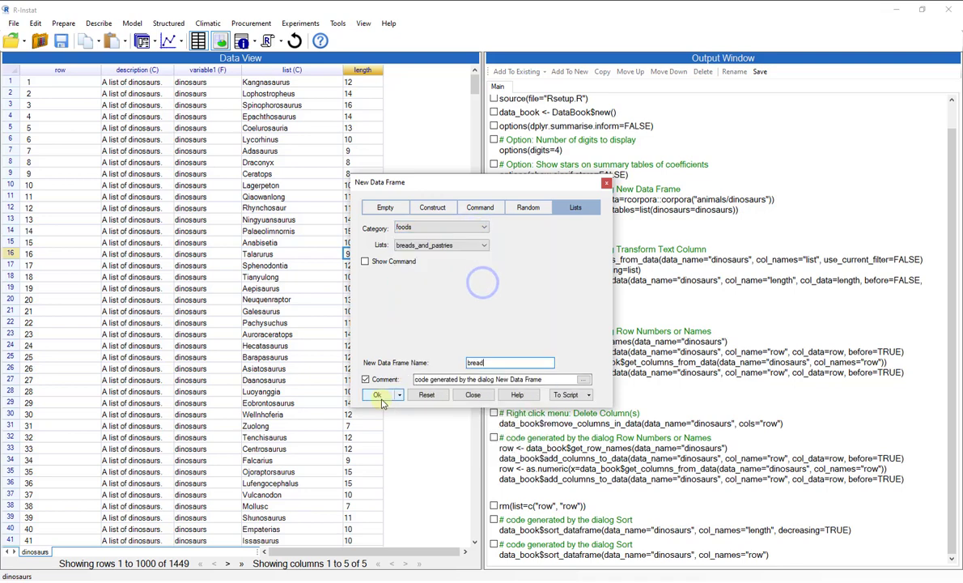
click(377, 395)
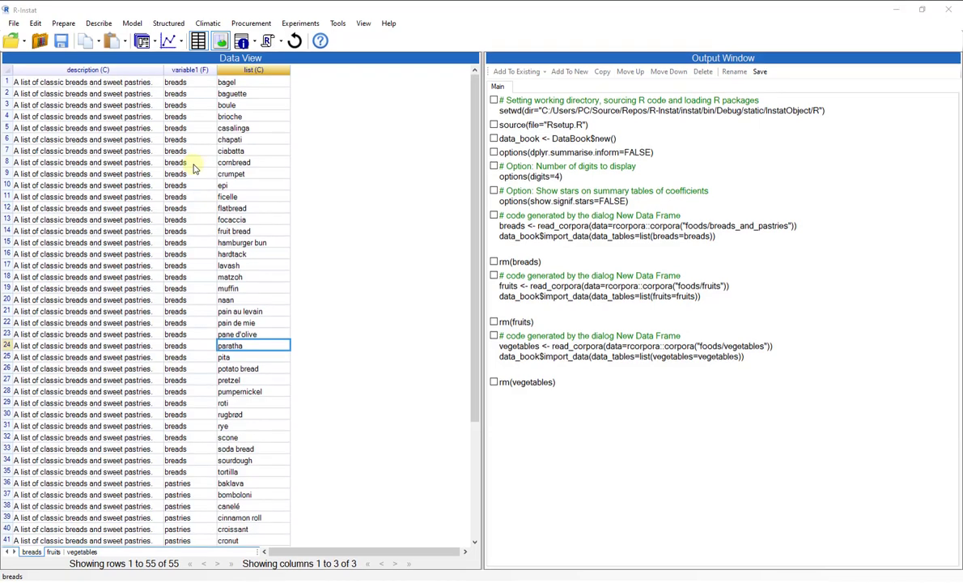
Append the breads, fruits and vegetables data frames into a new data frame named food, with an ID column named type
click(57, 24)
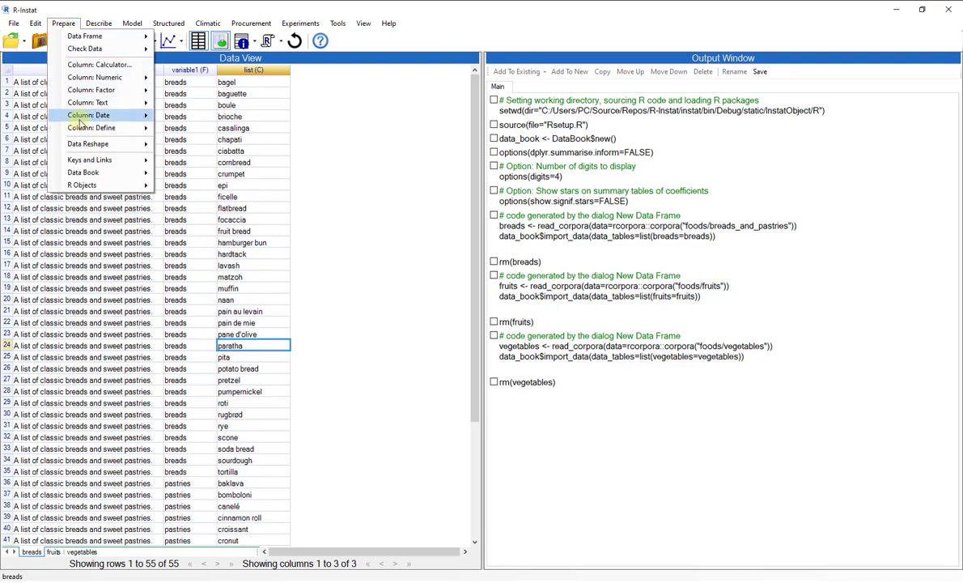
mouse_move(91, 146)
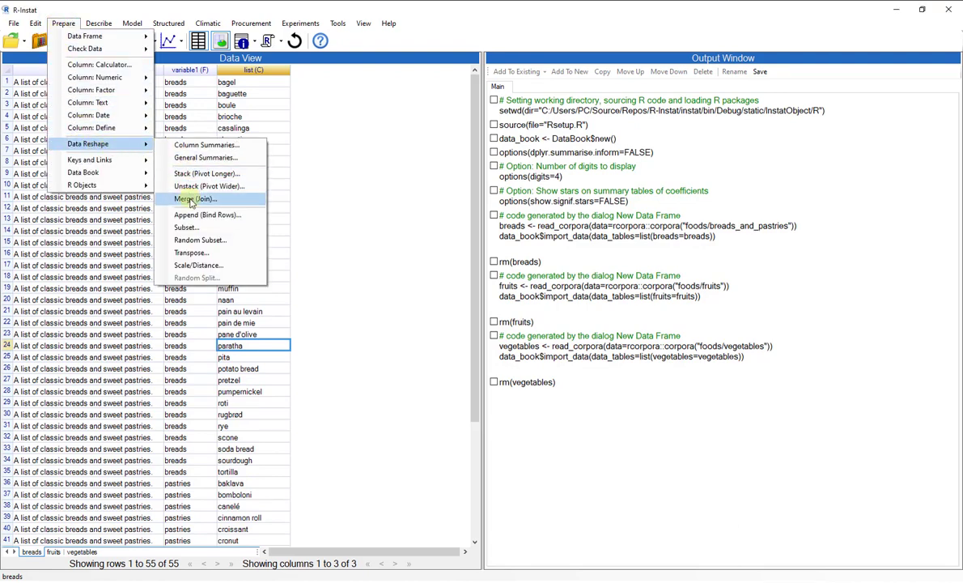
click(194, 215)
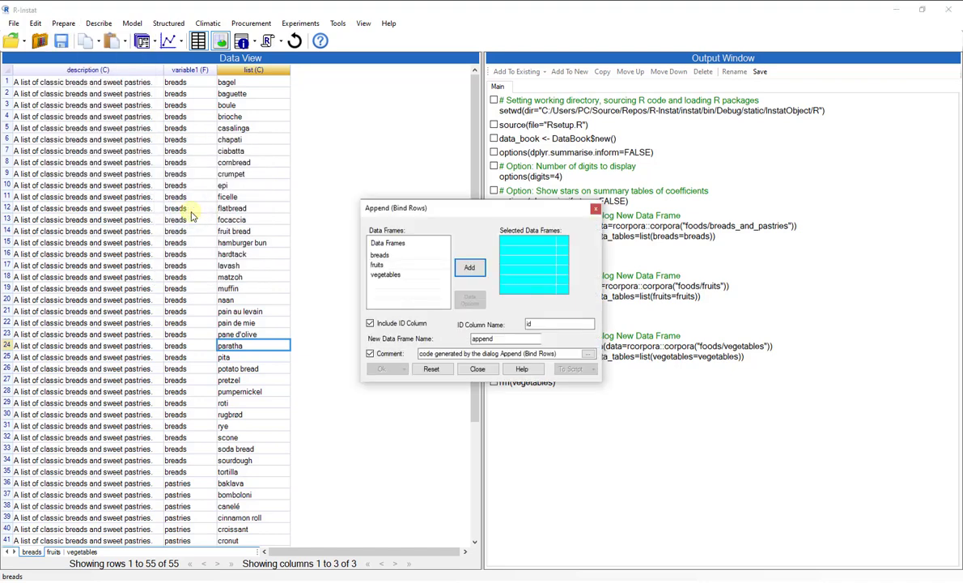
right_click(411, 269)
click(445, 313)
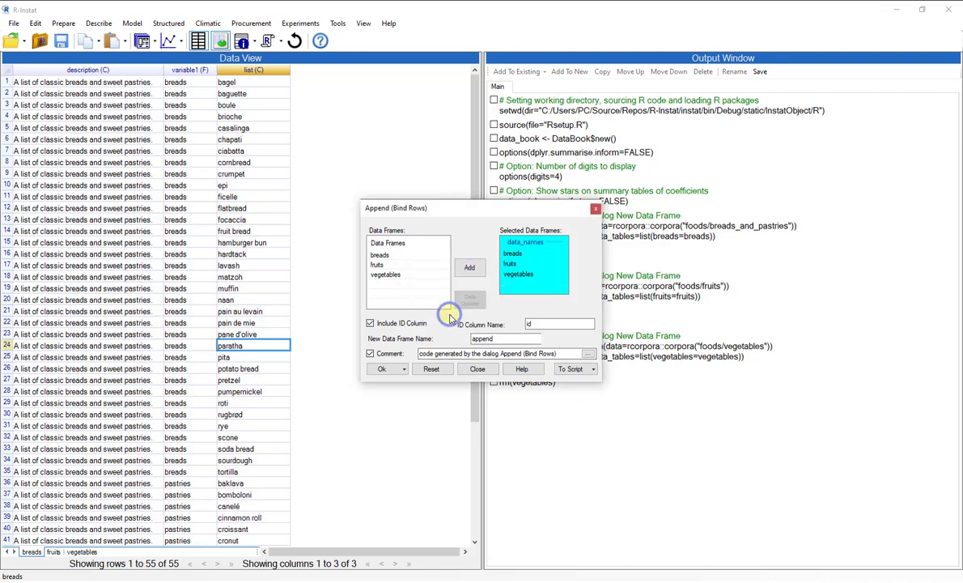
double_click(549, 324)
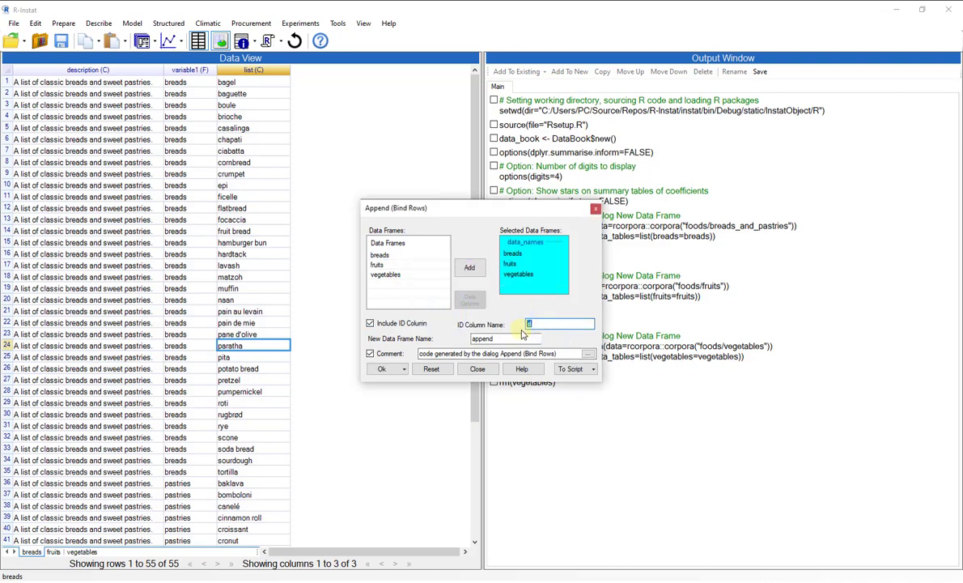
text(type)
double_click(512, 338)
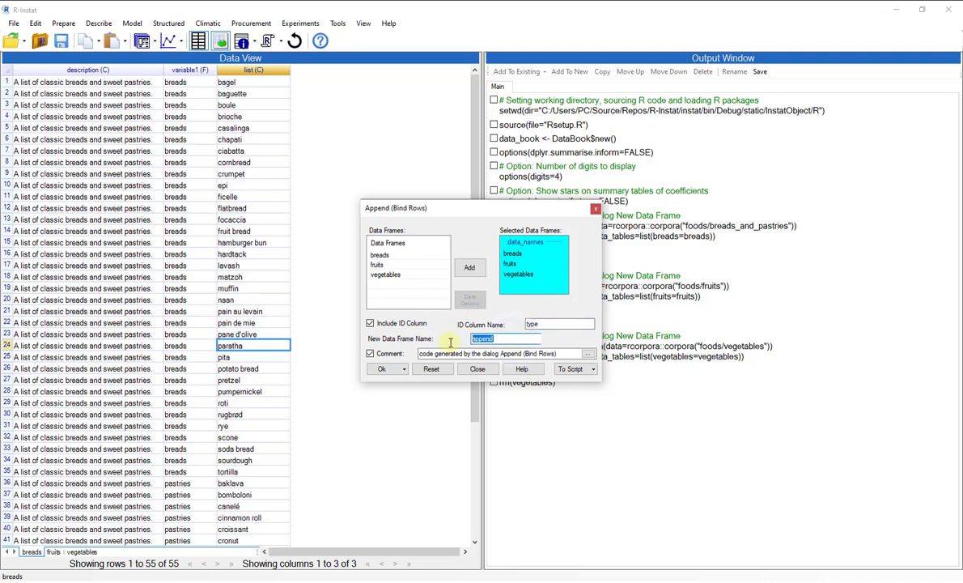
text(food)
click(383, 369)
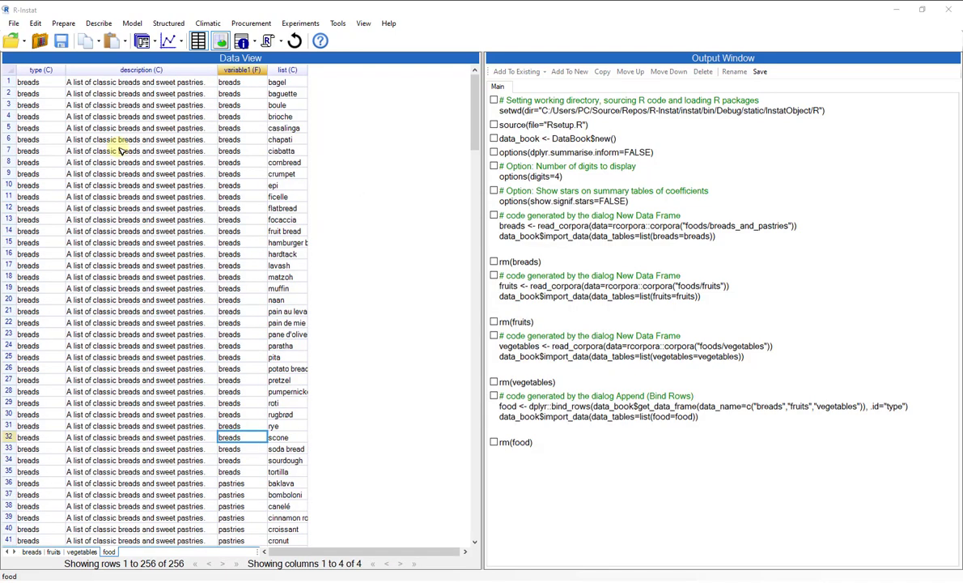
Convert the type column of the food data frame to a factor
right_click(40, 70)
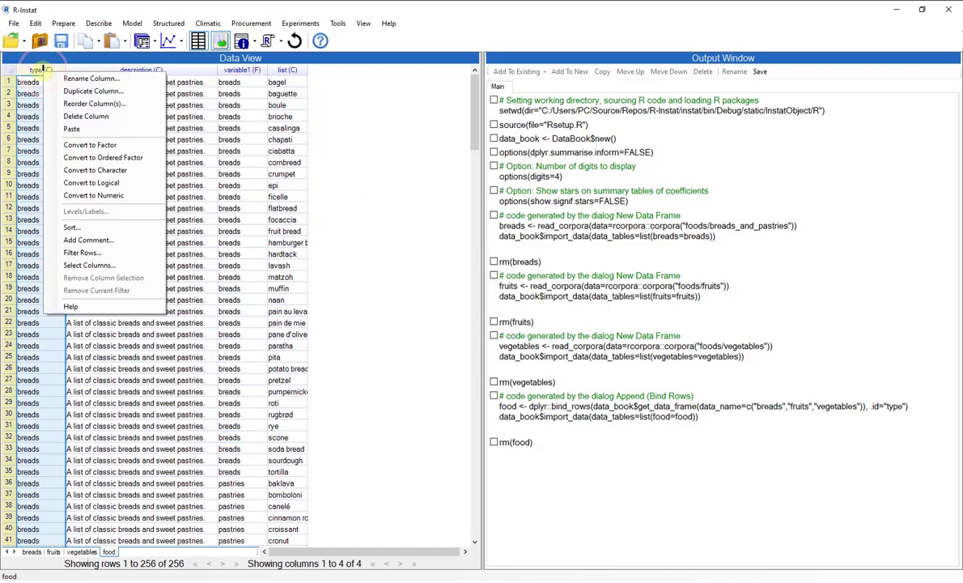
click(68, 144)
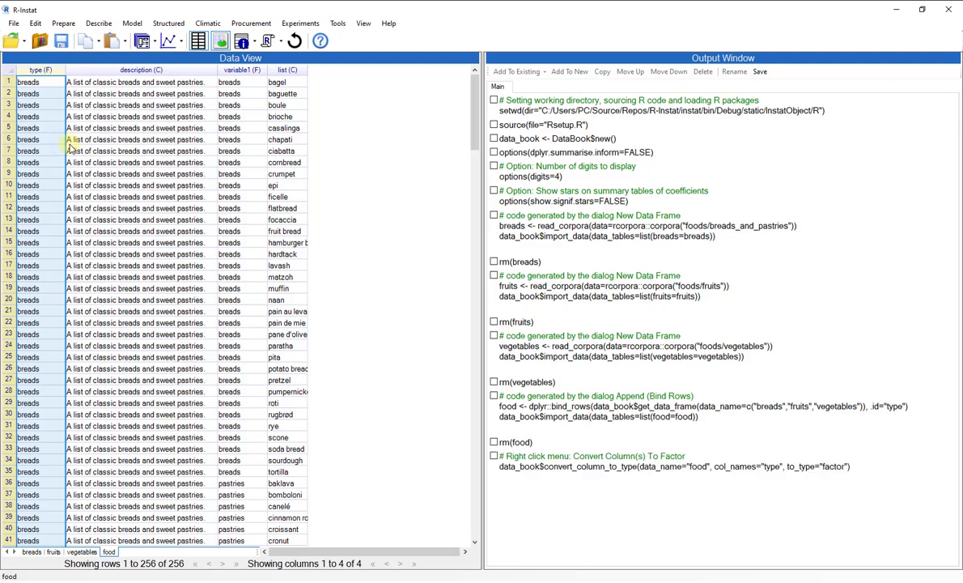
Review the levels and labels of the type factor in the food data frame
right_click(41, 70)
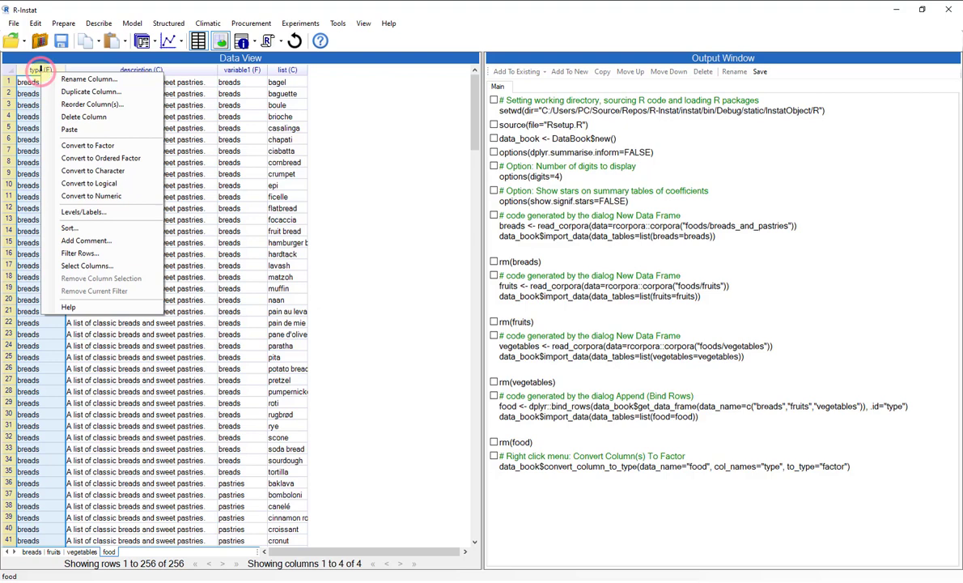
click(95, 211)
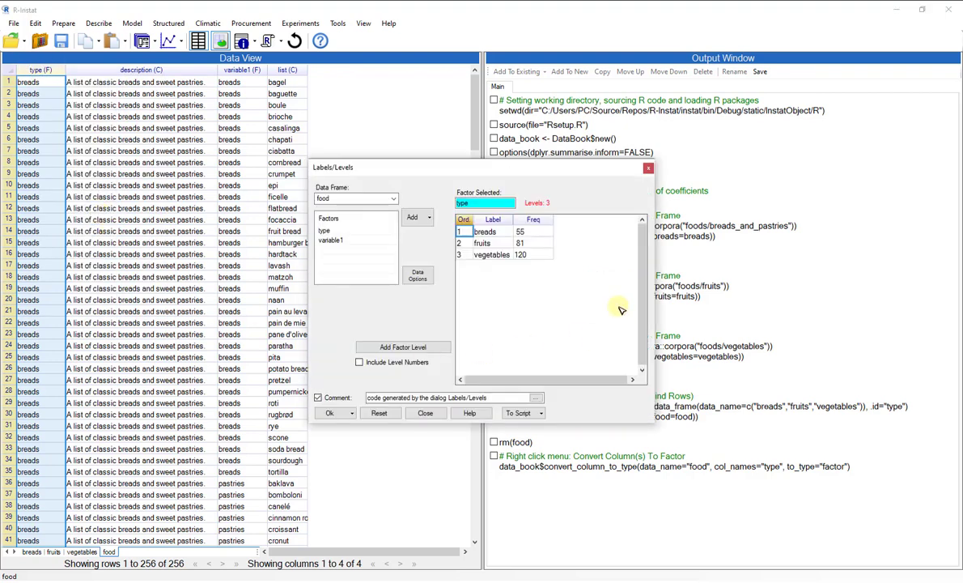
click(329, 414)
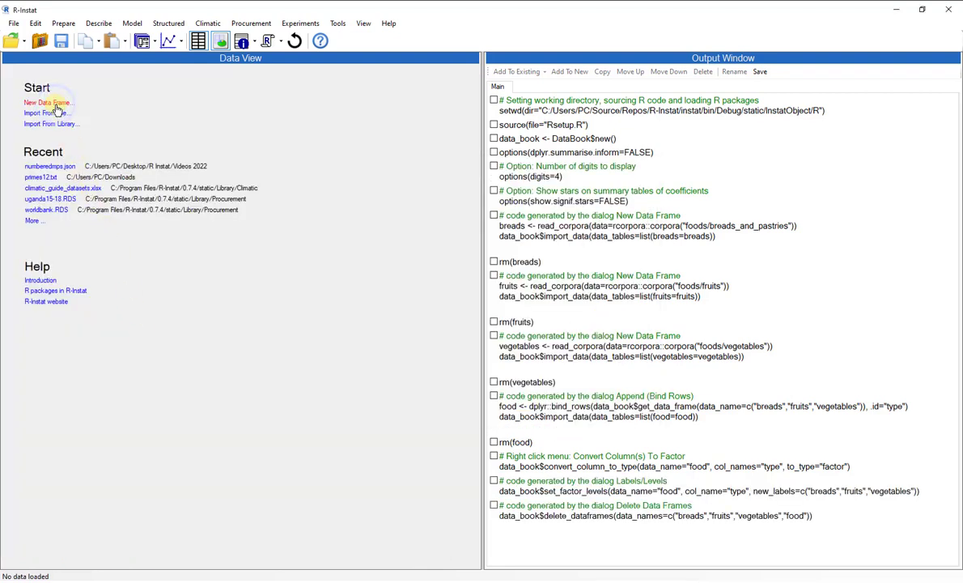
Create a data frame named four from the clues_four list in the words/word_clues category
click(57, 106)
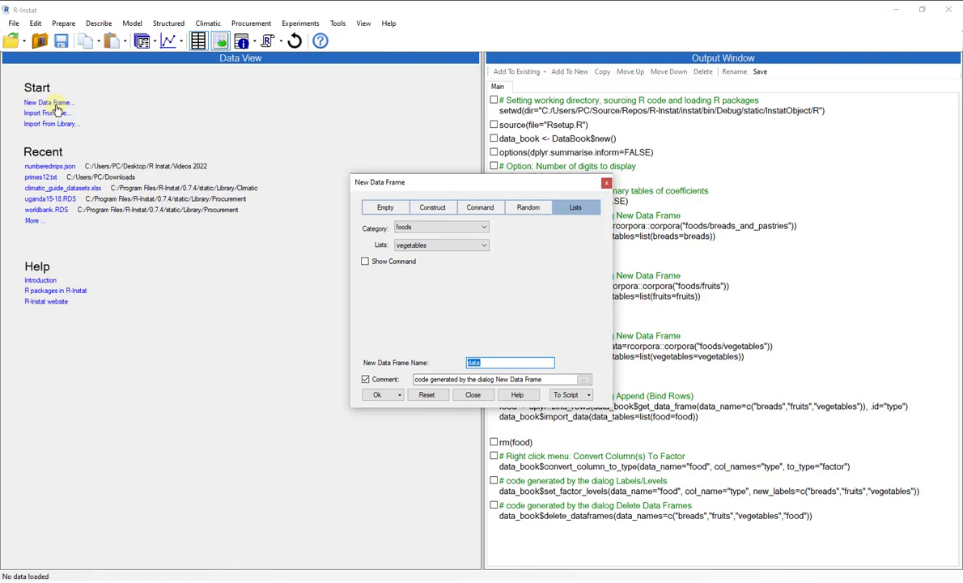
click(471, 227)
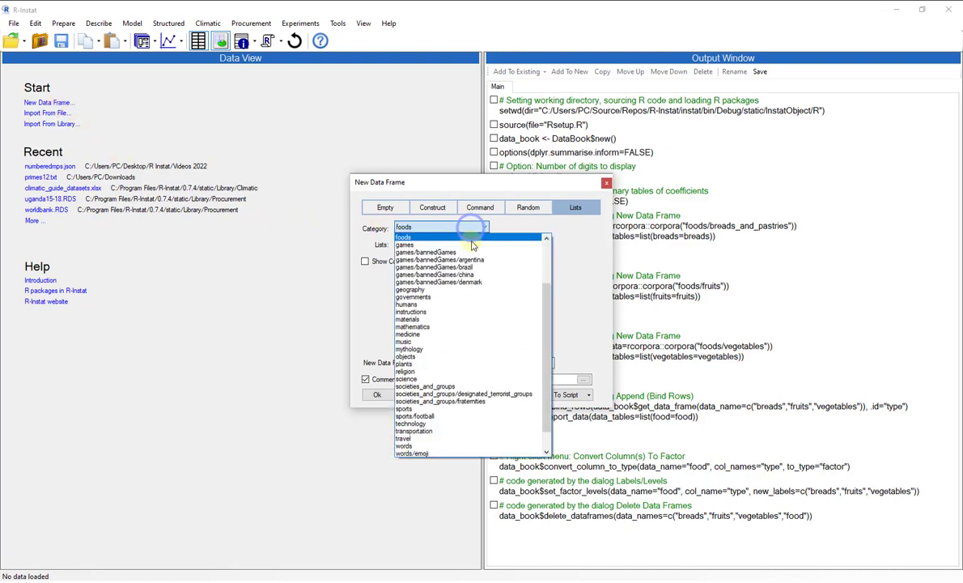
scroll(544, 285, down, 1)
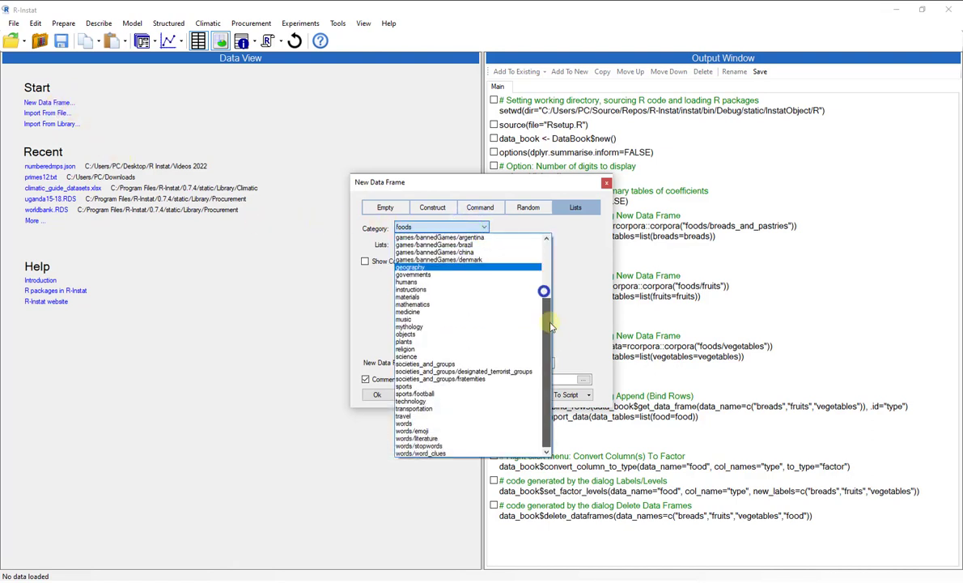
click(453, 453)
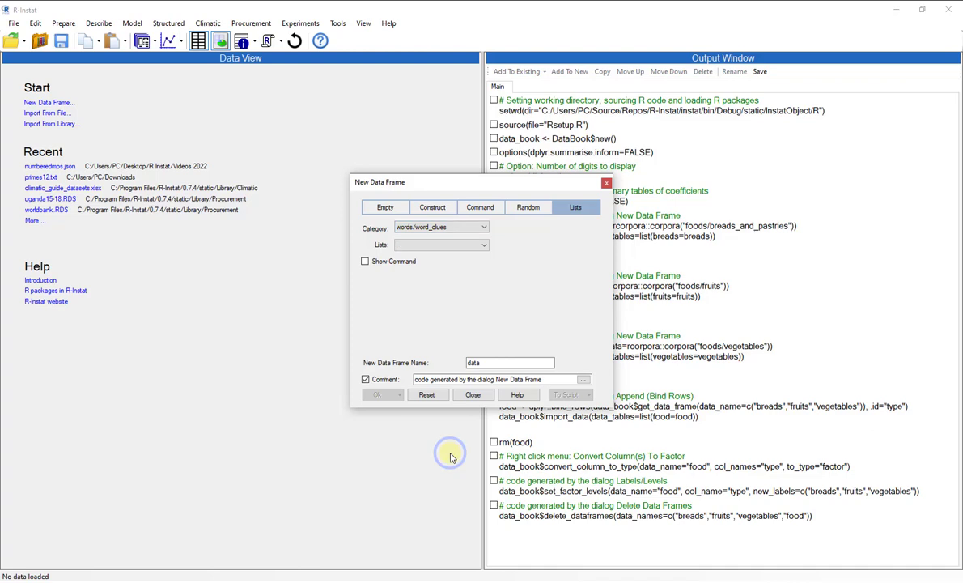
click(478, 245)
click(475, 266)
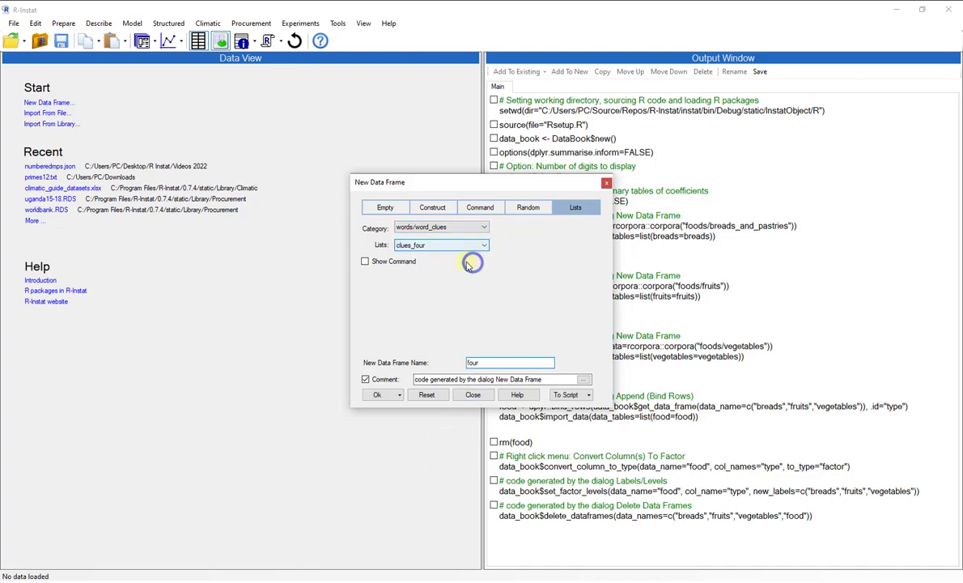
click(376, 396)
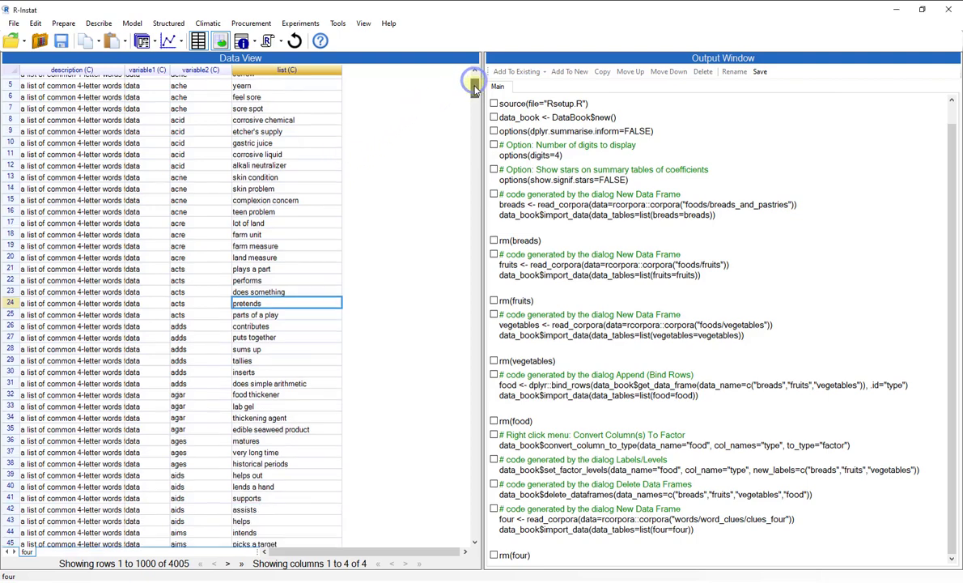
Select rows 66 to 69 of the four data frame to examine the clues for the word "also"
drag(476, 85, 474, 98)
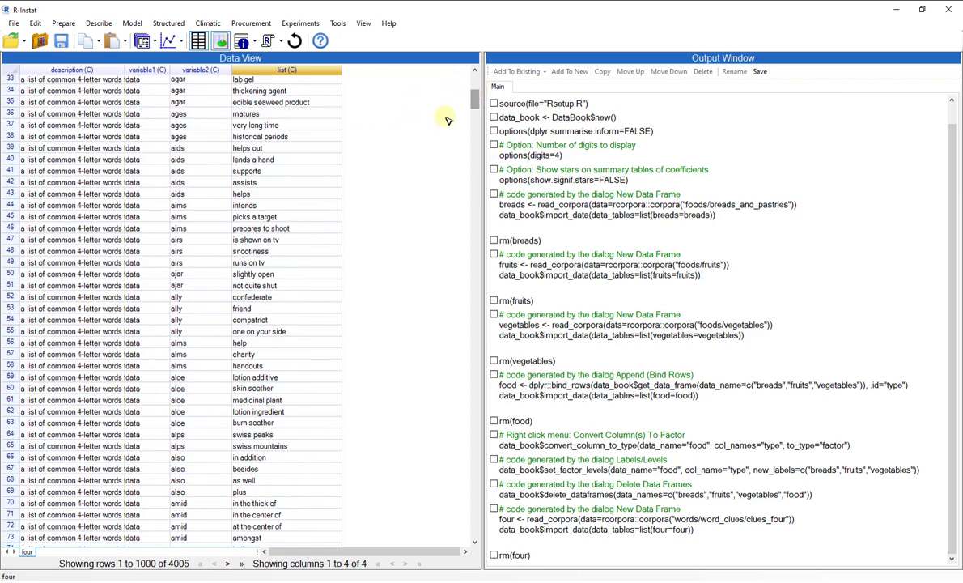
click(5, 457)
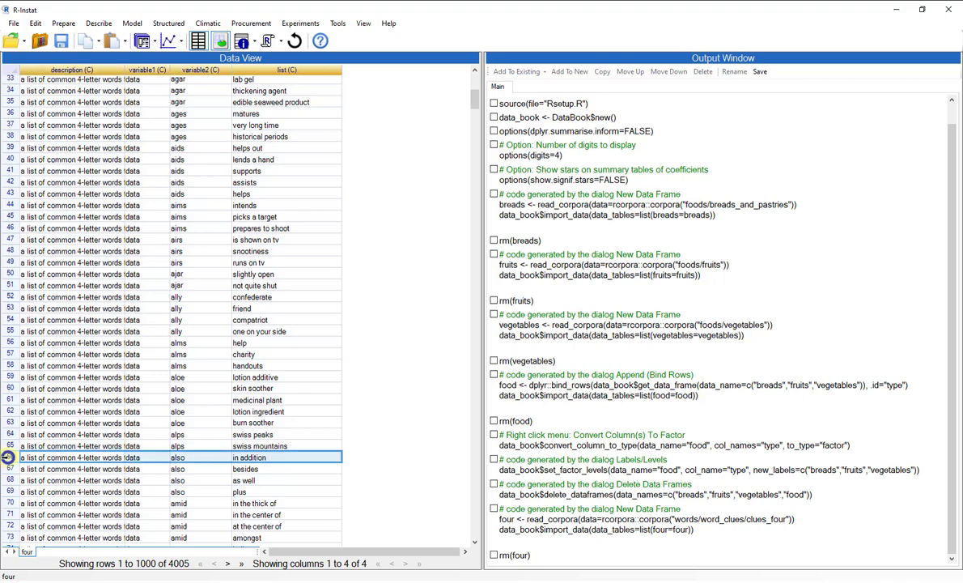
drag(4, 468, 4, 489)
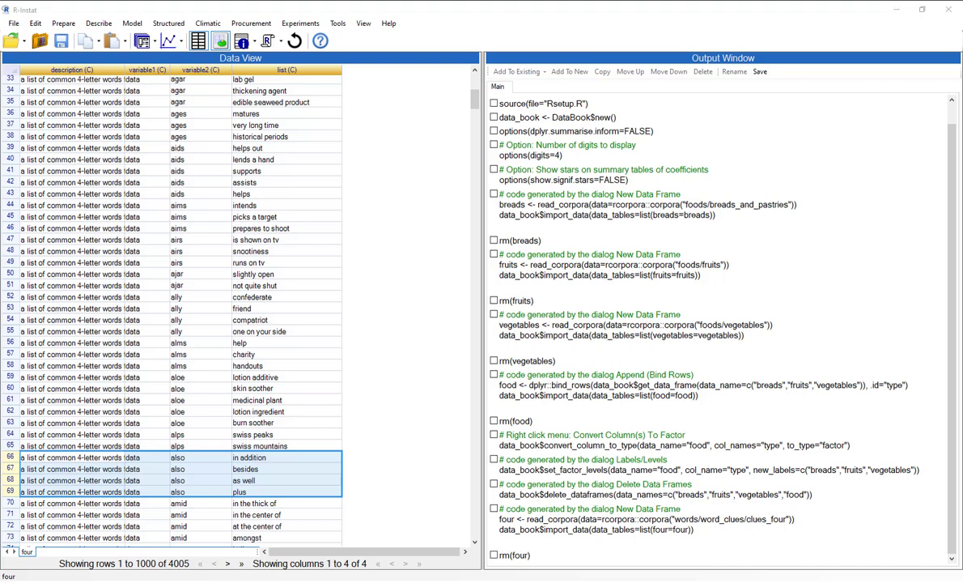
Convert variable2 in the four data frame to a factor and run Count in Factor on it into a new column named clue
right_click(197, 69)
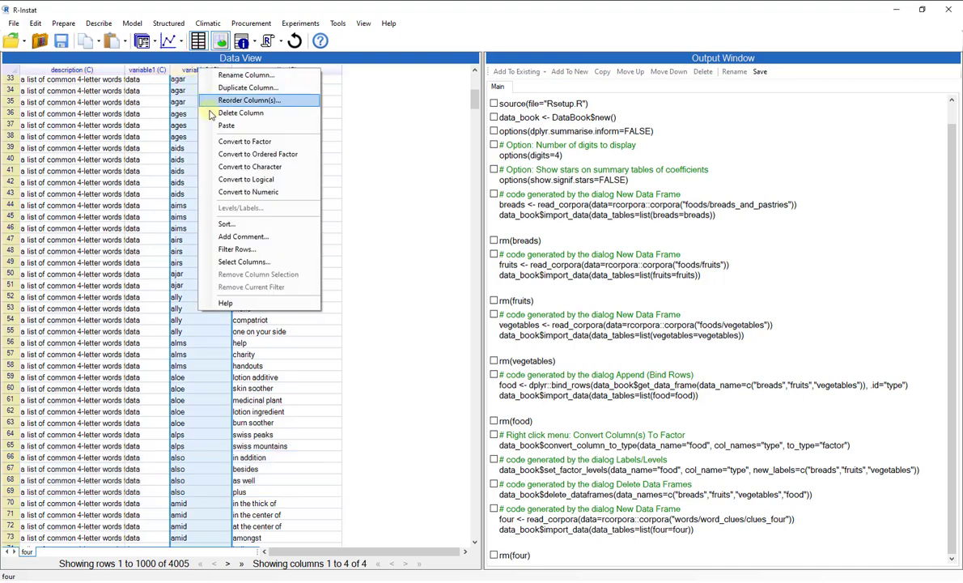
click(217, 142)
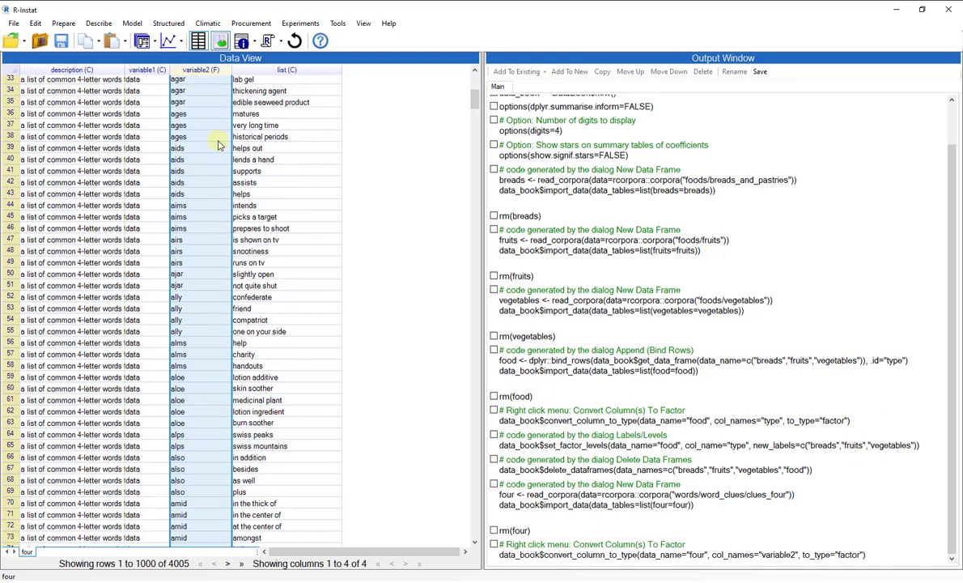
click(64, 23)
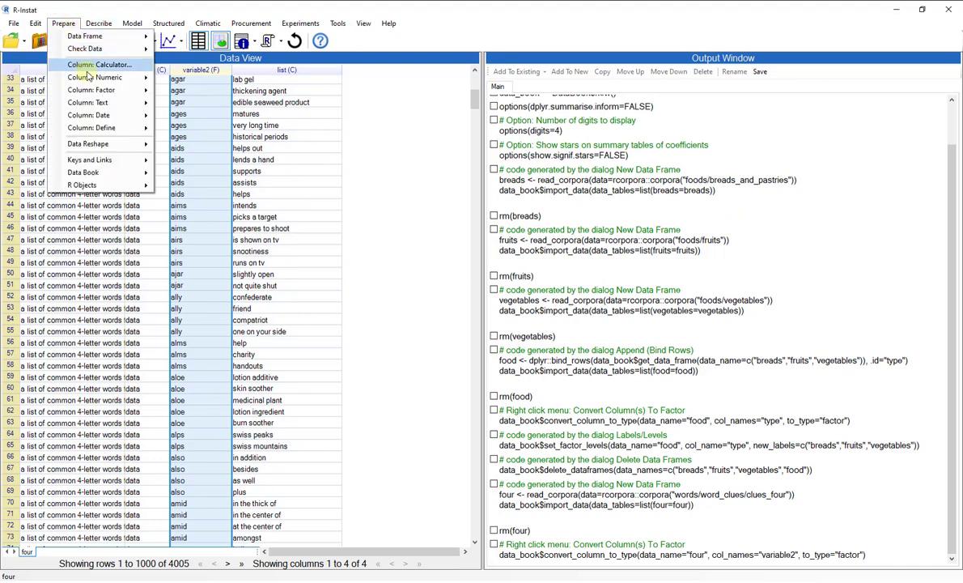
mouse_move(126, 90)
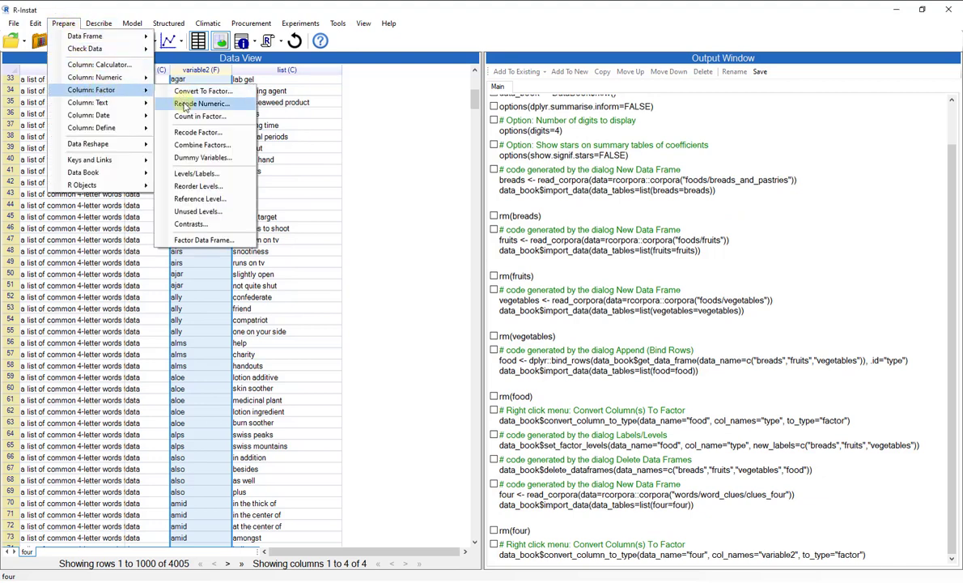
click(180, 116)
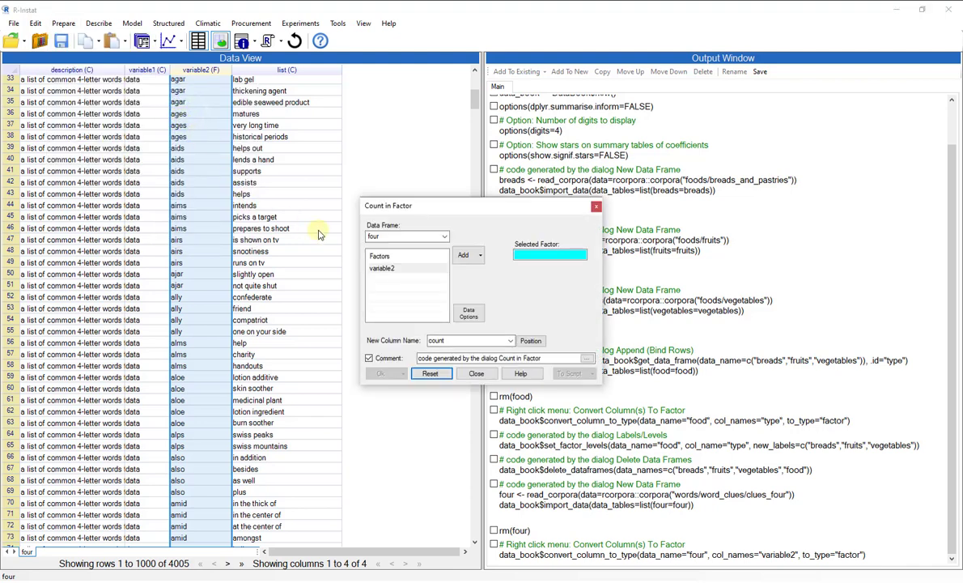
click(389, 268)
click(458, 255)
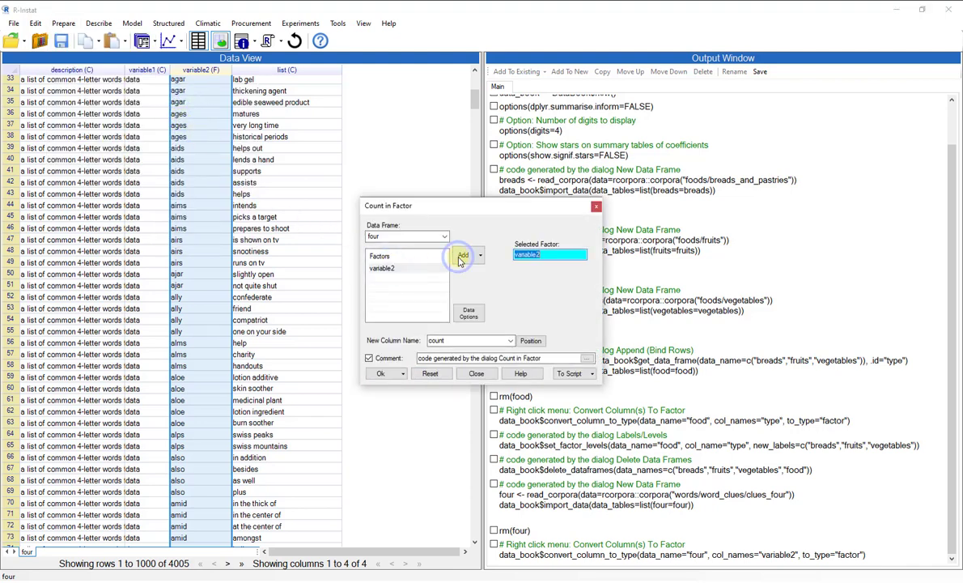
drag(443, 341, 424, 342)
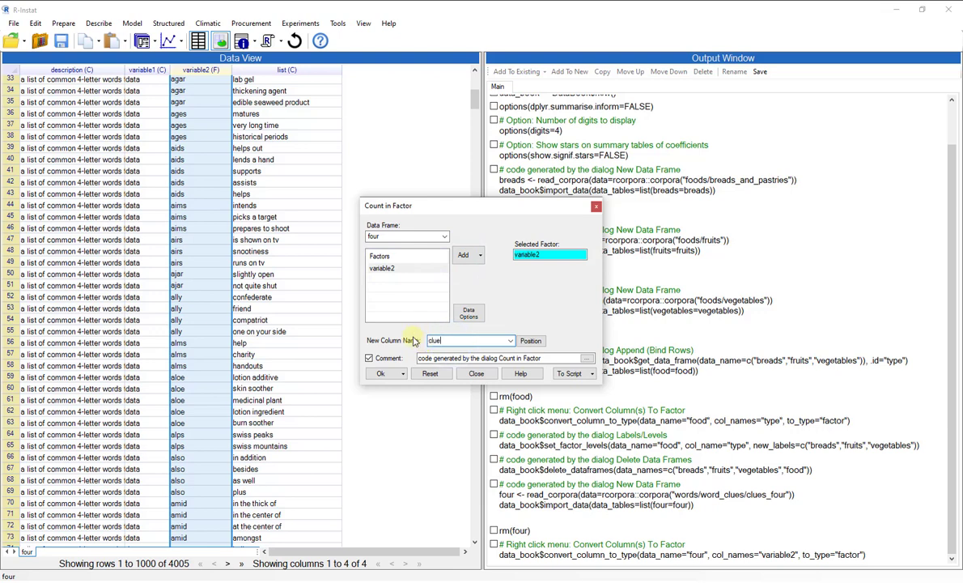
click(383, 374)
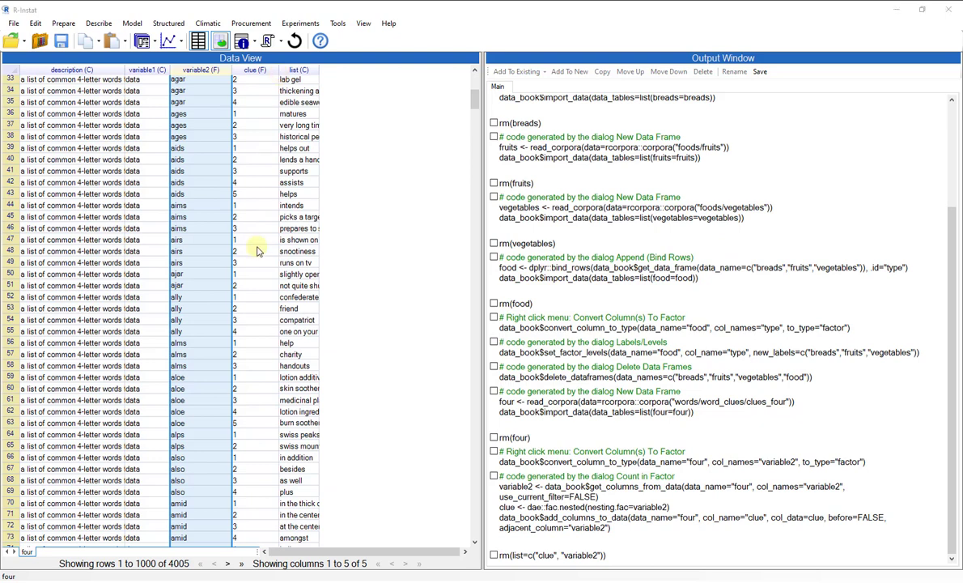
Set up a single Unstack (Pivot Wider) of the four data frame, unstacking the list column by the clue factor
click(58, 23)
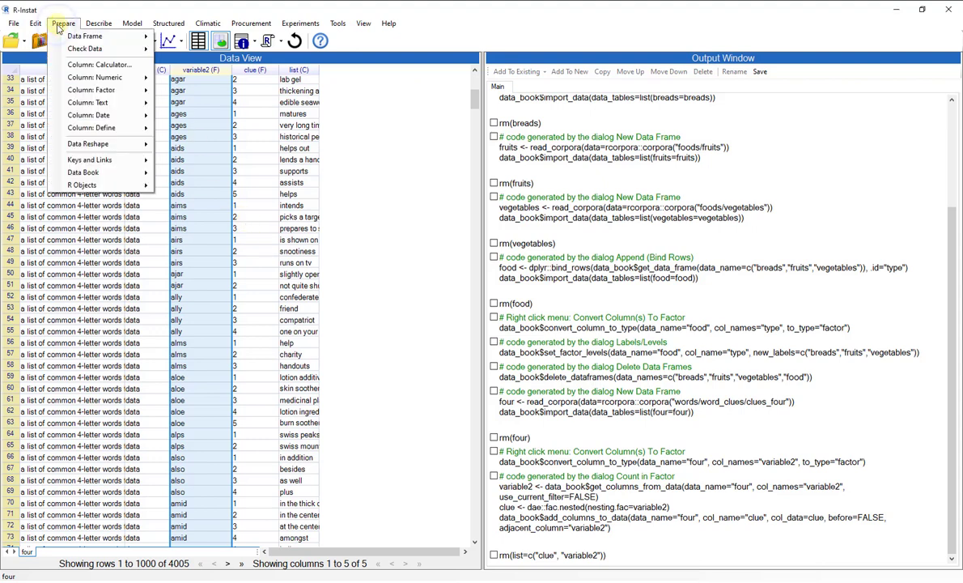
mouse_move(89, 144)
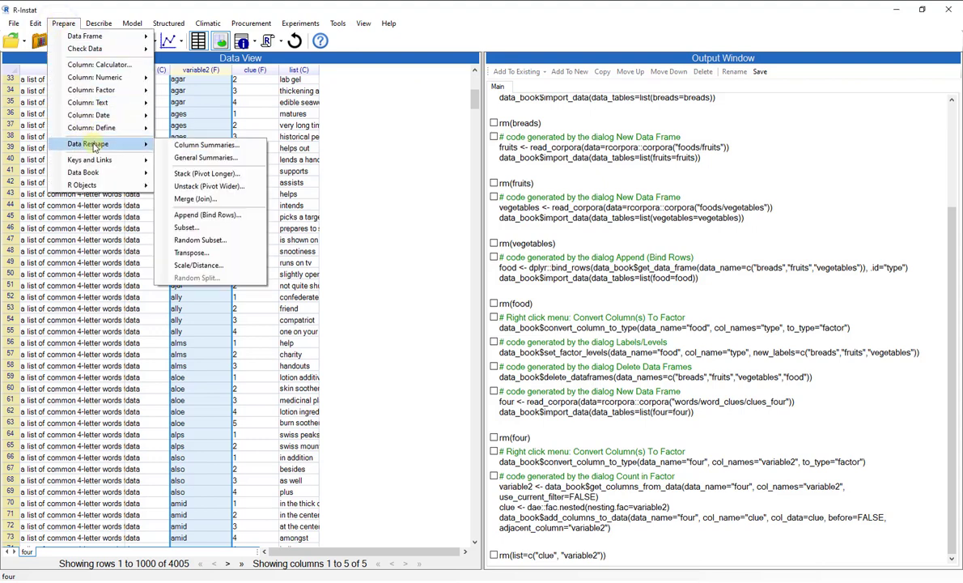
click(200, 187)
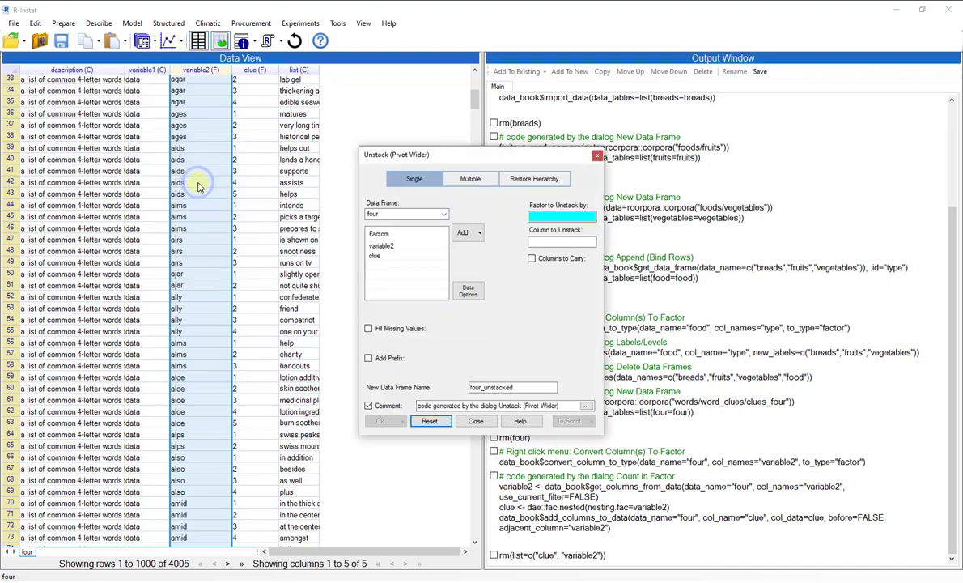
click(376, 255)
click(461, 234)
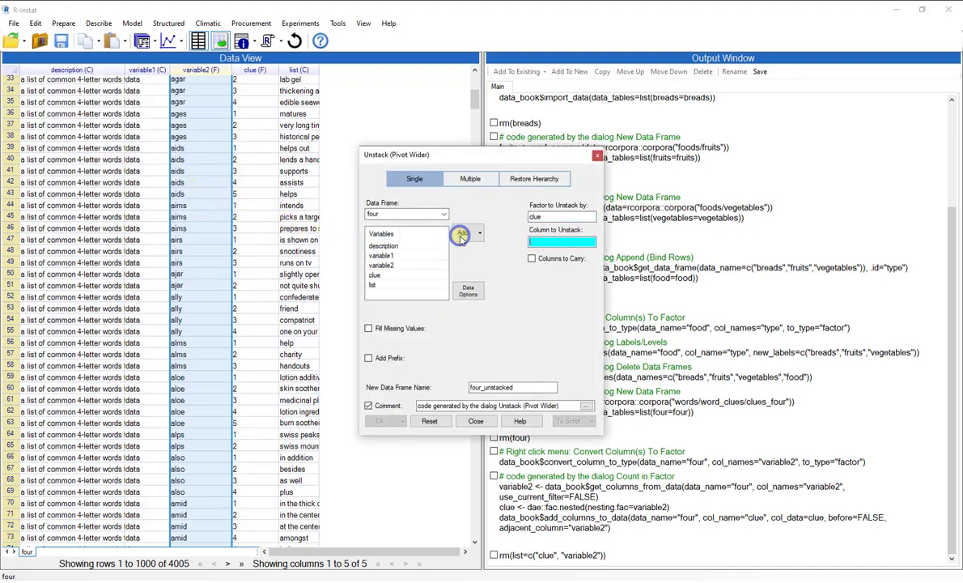
click(373, 285)
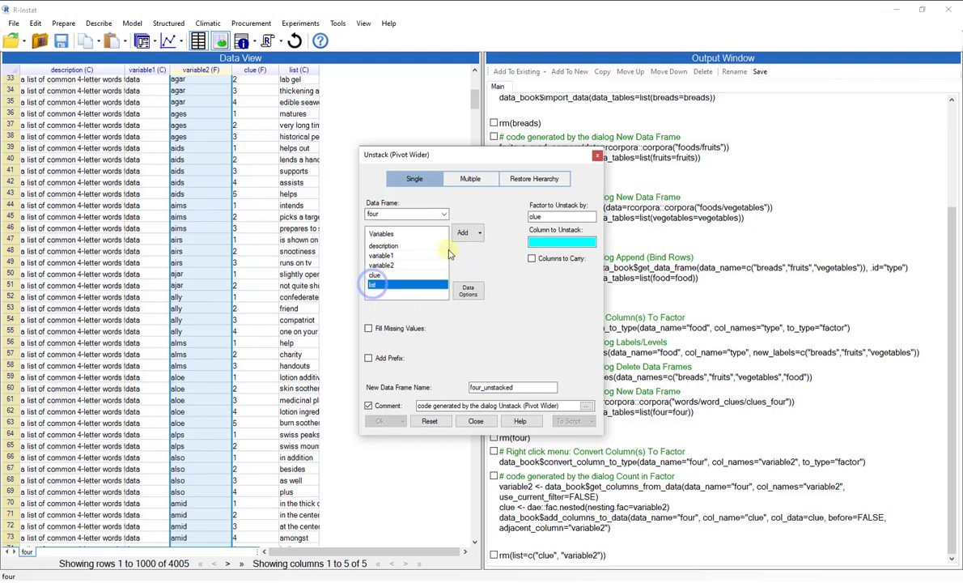
click(462, 233)
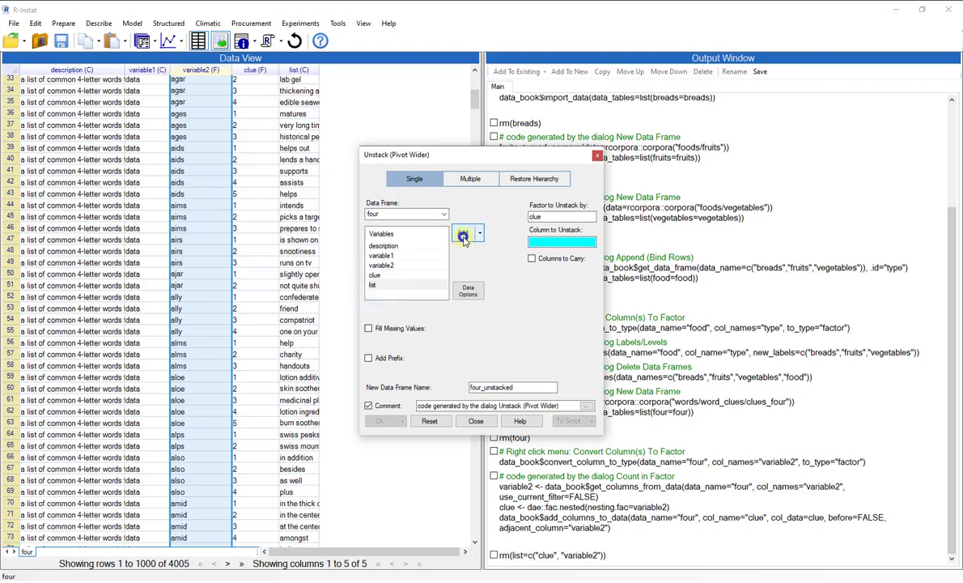
Carry variable2 in the unstack, add the column prefix clue, and create the four_unstacked data frame
click(534, 258)
click(396, 266)
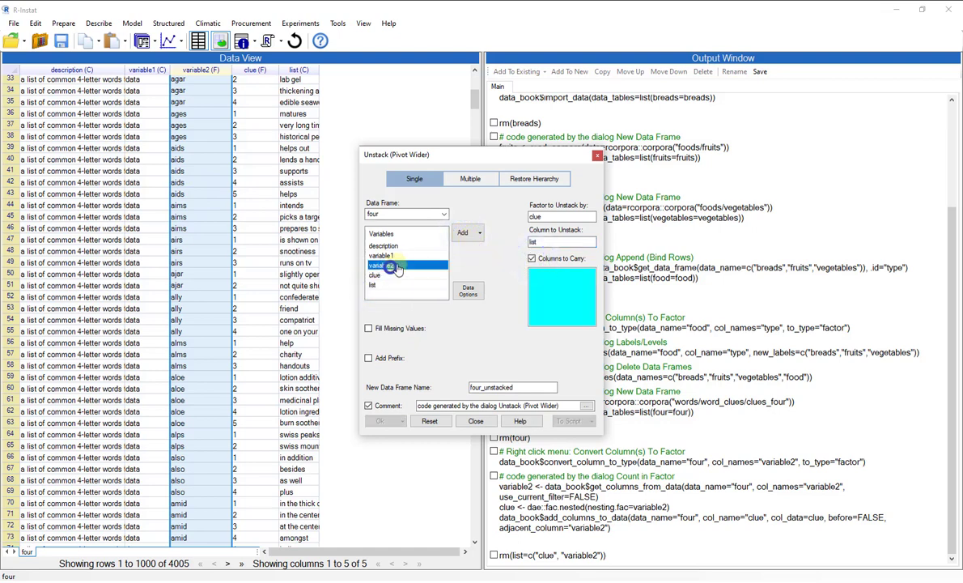
click(458, 234)
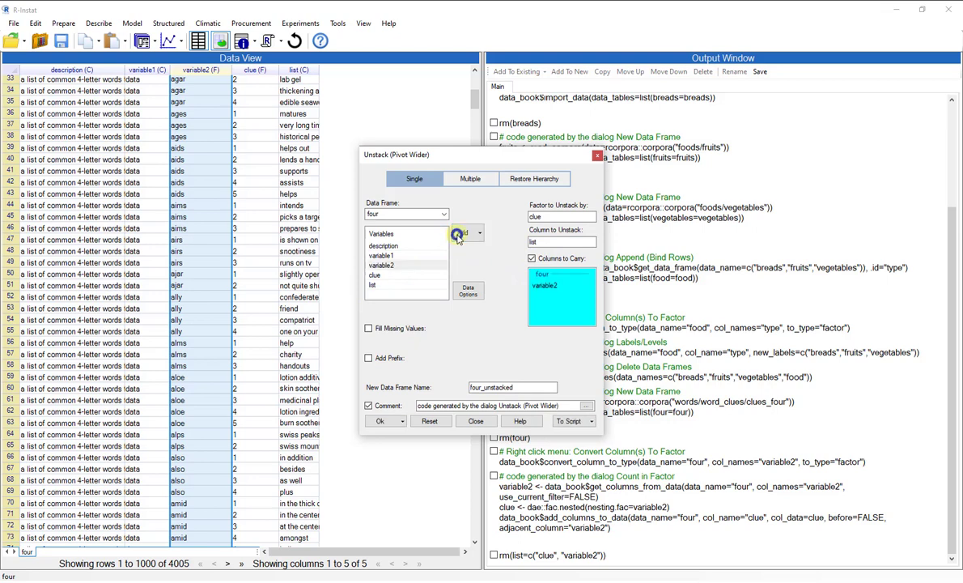
click(368, 358)
click(447, 359)
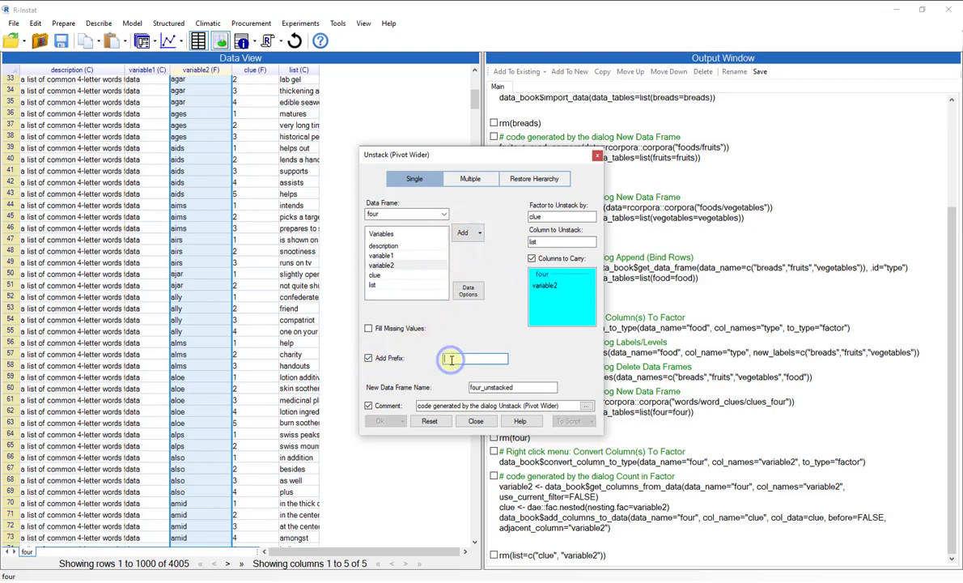
text(clue)
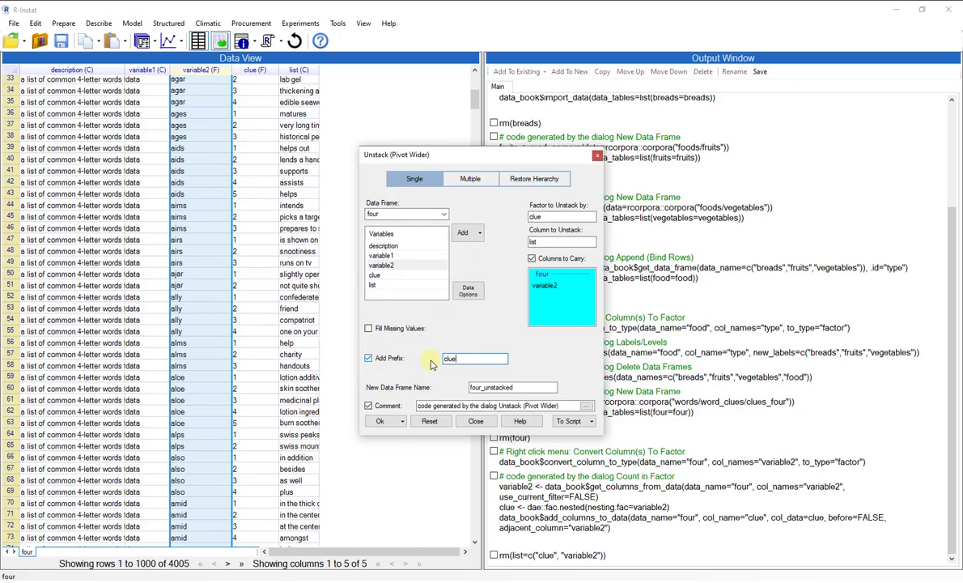
click(386, 421)
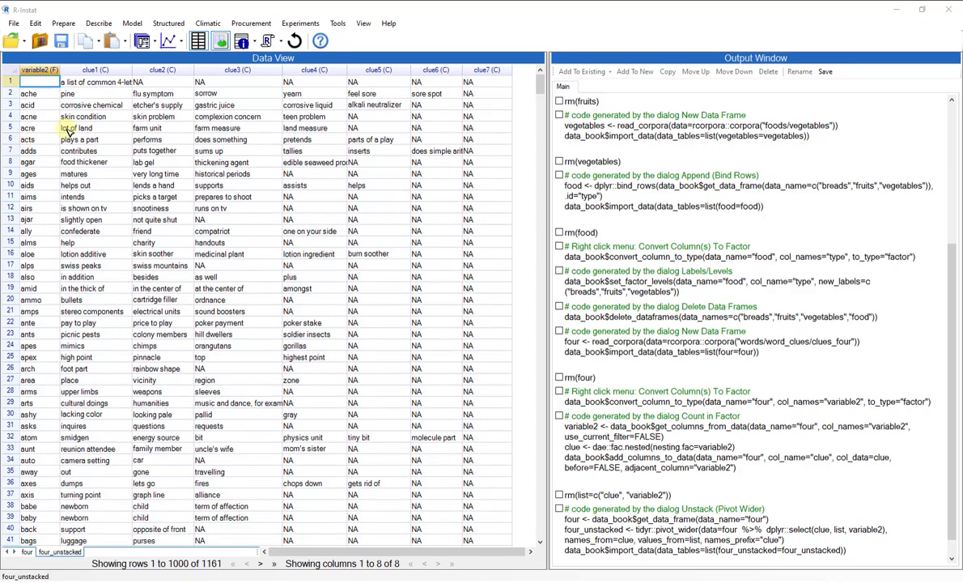
Delete row 1, the description row with a blank word, from the four_unstacked data frame
right_click(6, 82)
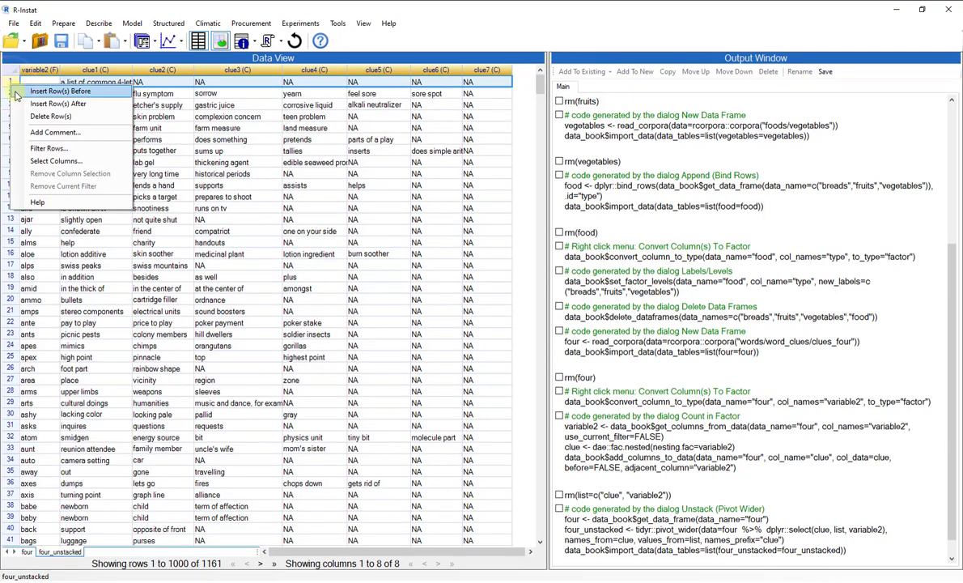
click(25, 116)
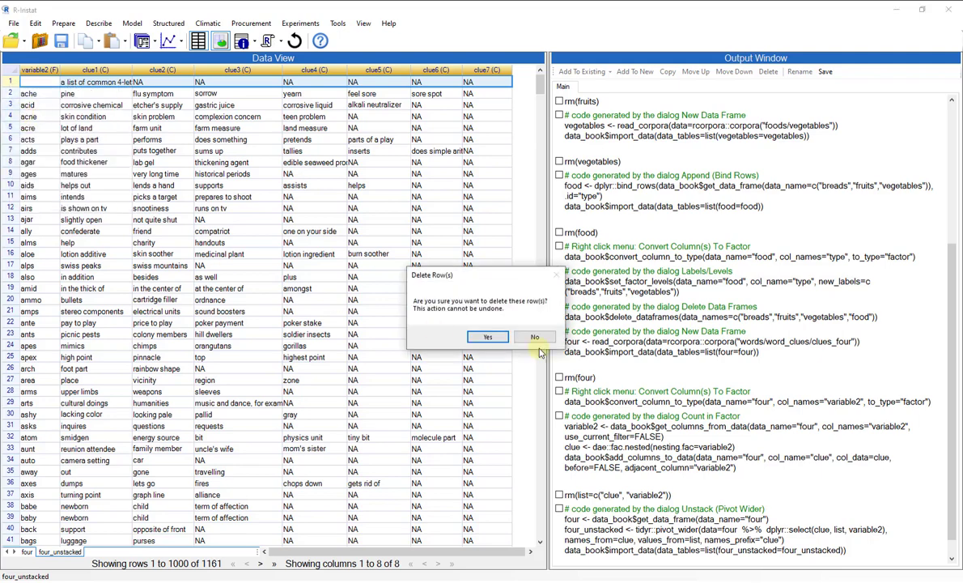
click(489, 335)
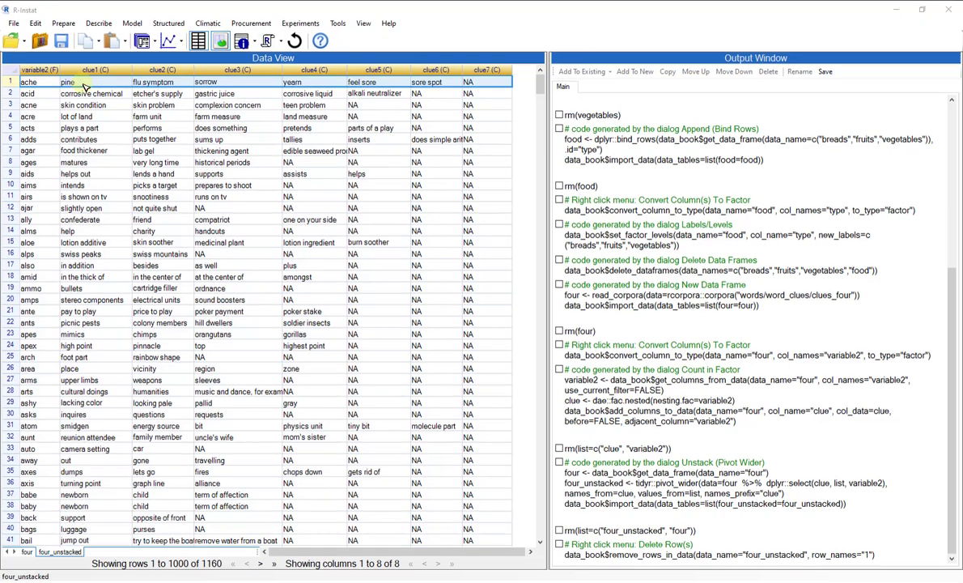
Start Replace Values on the four_unstacked data frame and add columns clue1 to clue7 as the columns to change
click(70, 24)
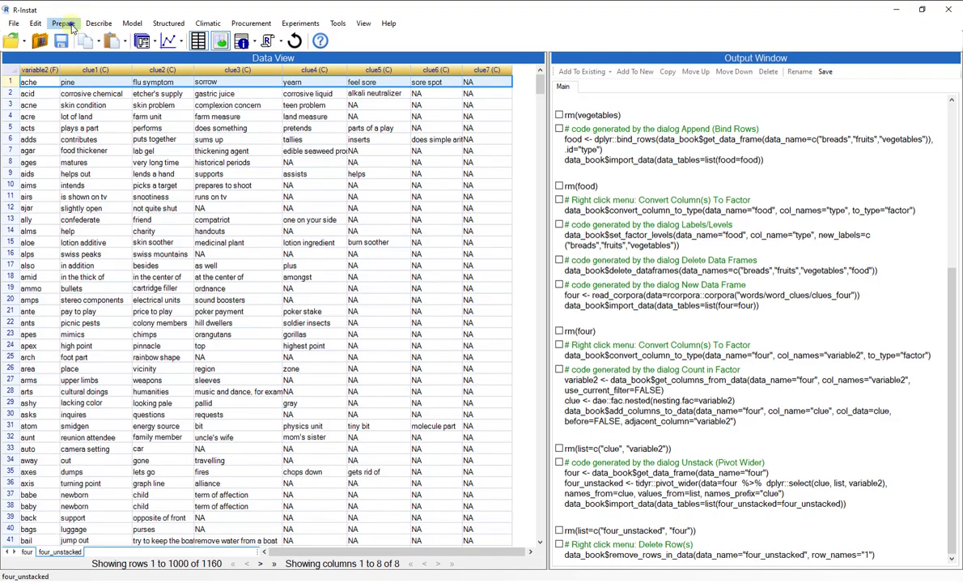
click(68, 24)
mouse_move(75, 36)
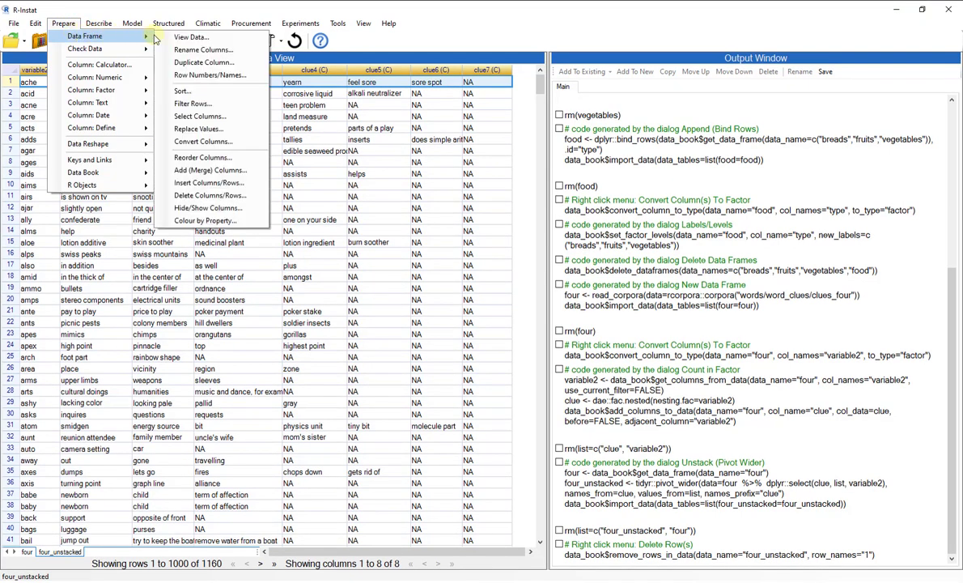
click(206, 130)
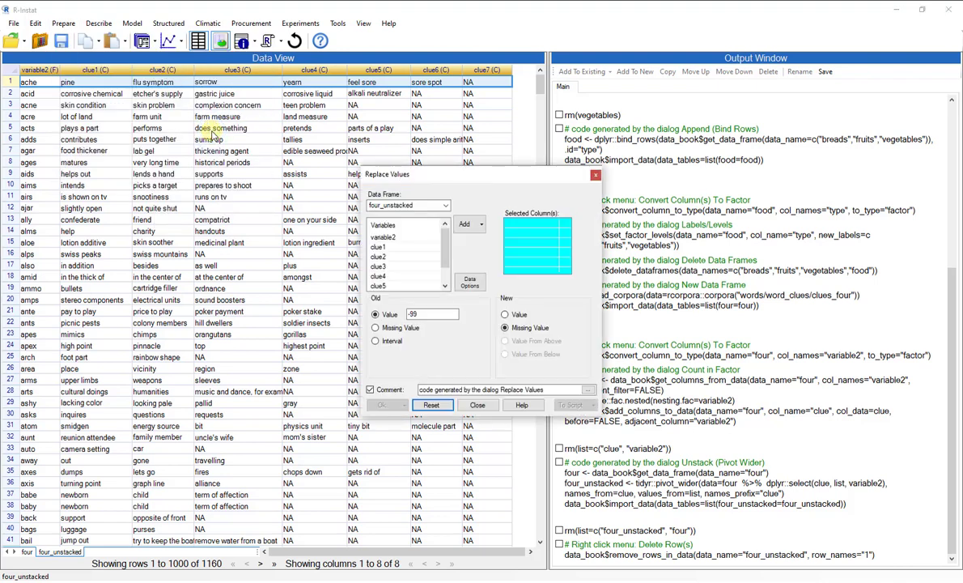
click(386, 250)
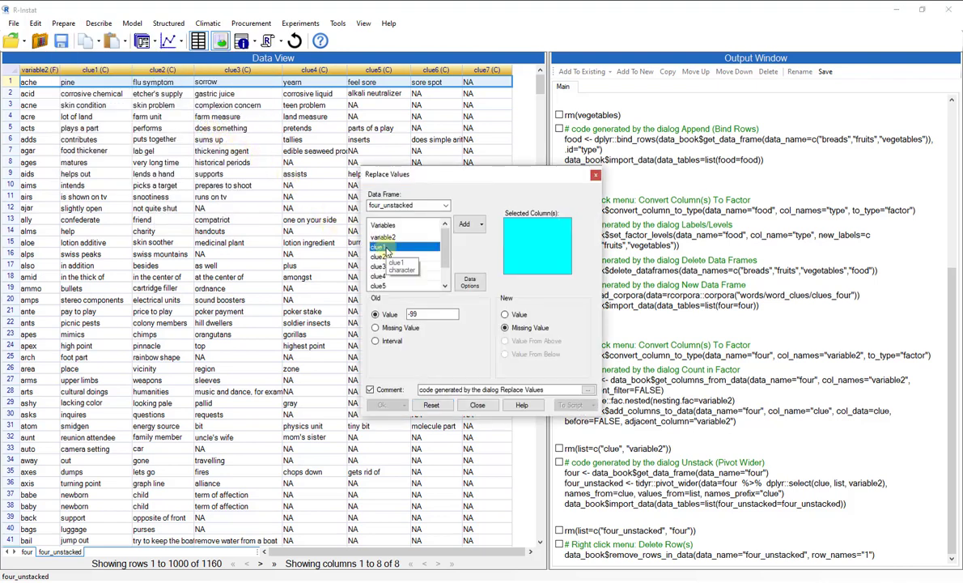
key(shift+Down)
key(shift+Down)
key(shift+Down)
key(shift+Down)
key(shift+Down)
key(shift+Down)
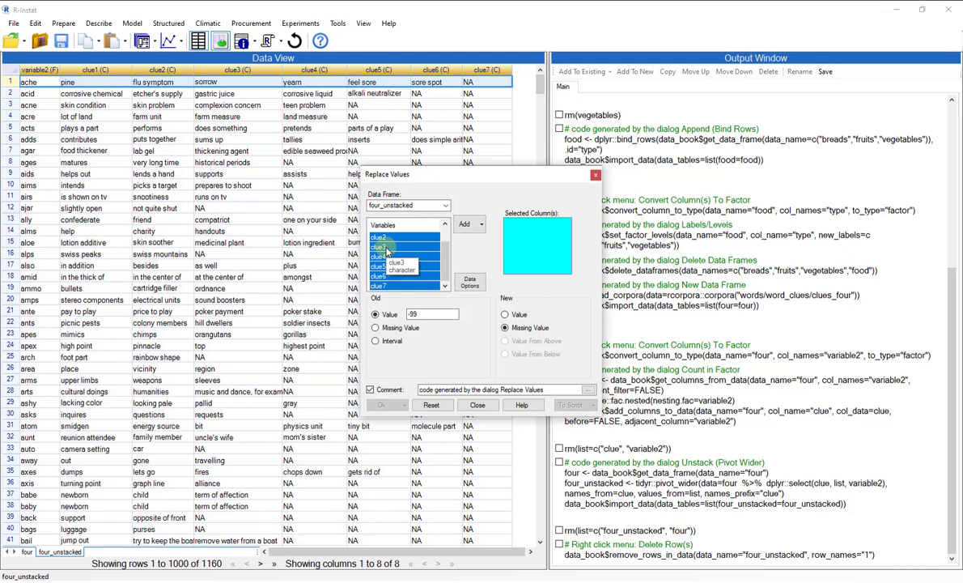
click(463, 225)
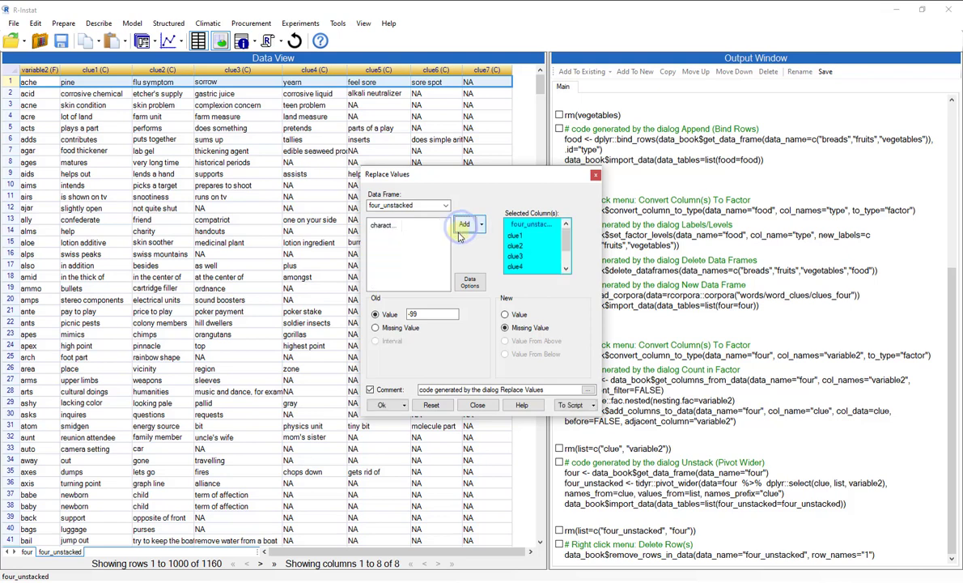
Replace the missing values in the clue columns with a blank space and check the rows around the word draw
click(376, 328)
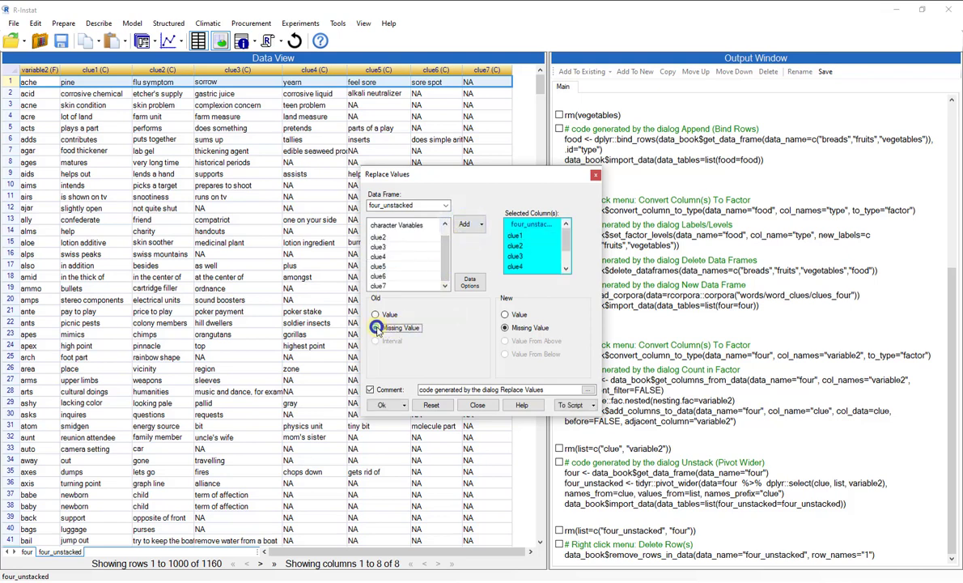
click(518, 314)
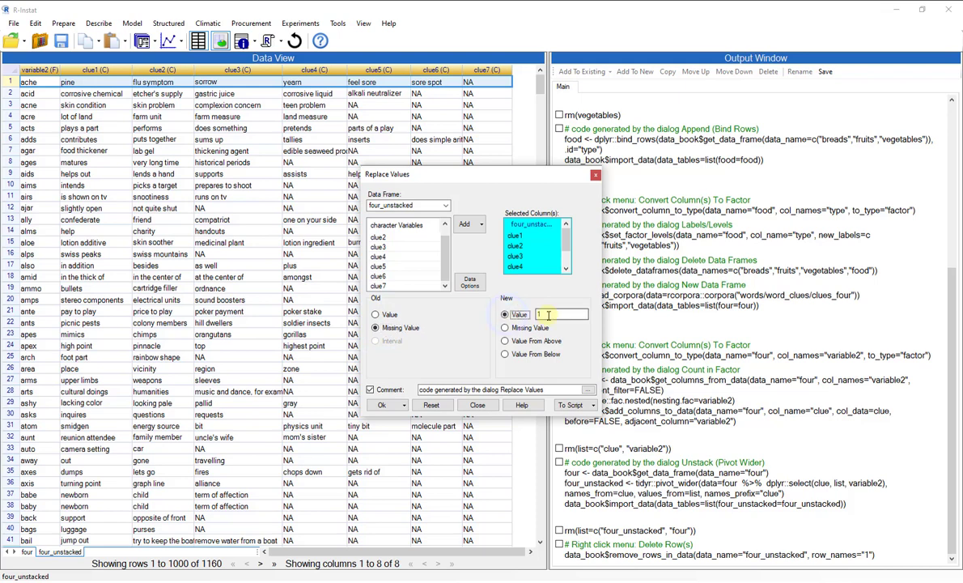
drag(548, 315, 519, 315)
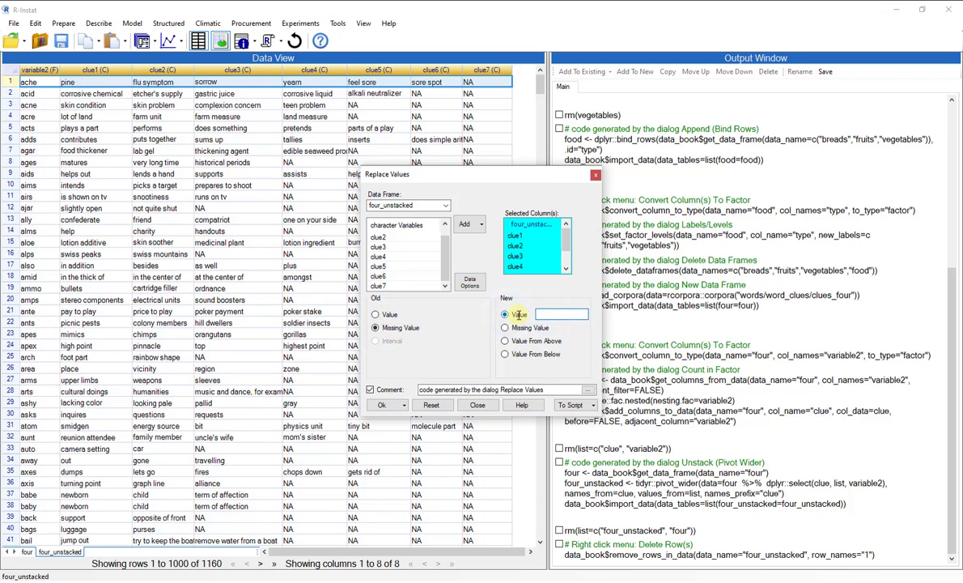
click(380, 404)
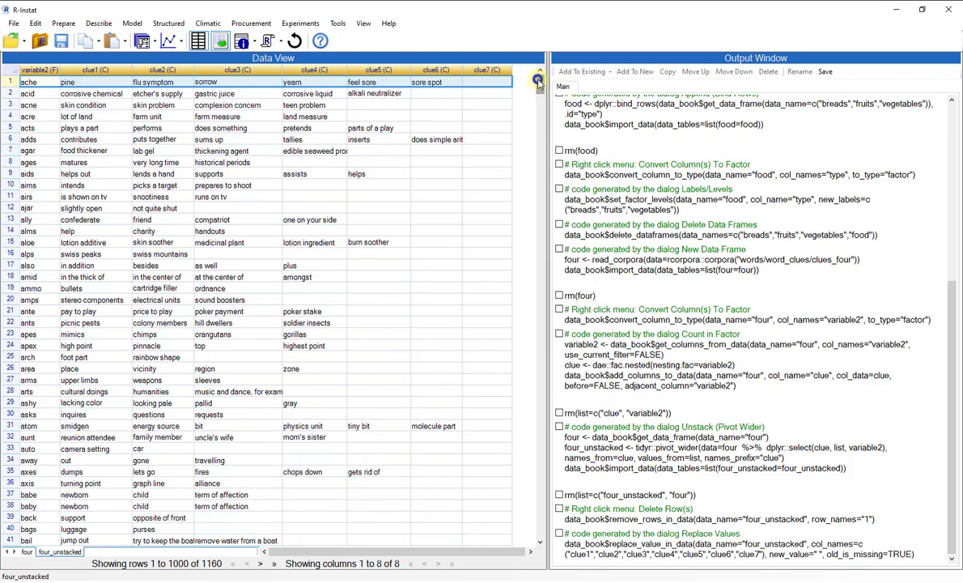
drag(539, 81, 531, 189)
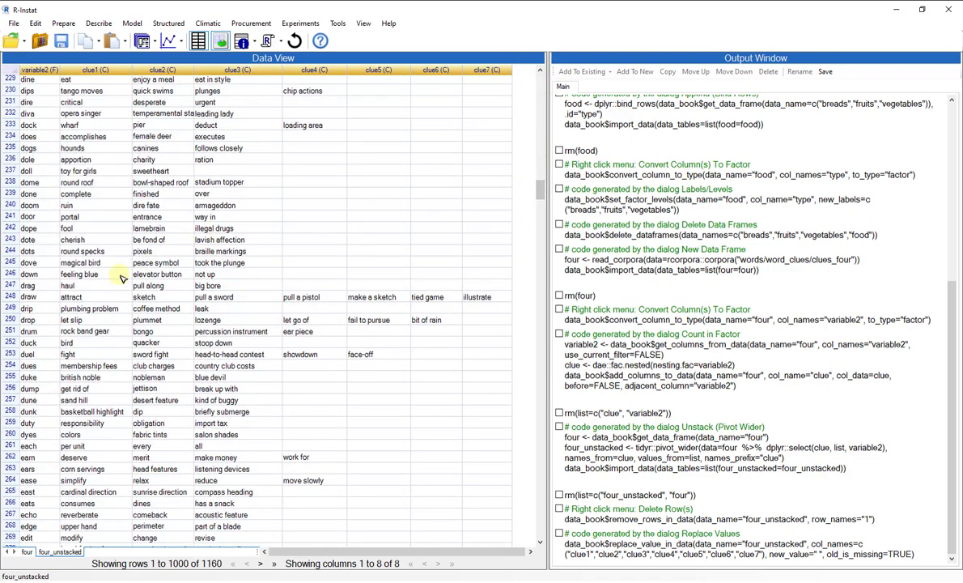
click(11, 297)
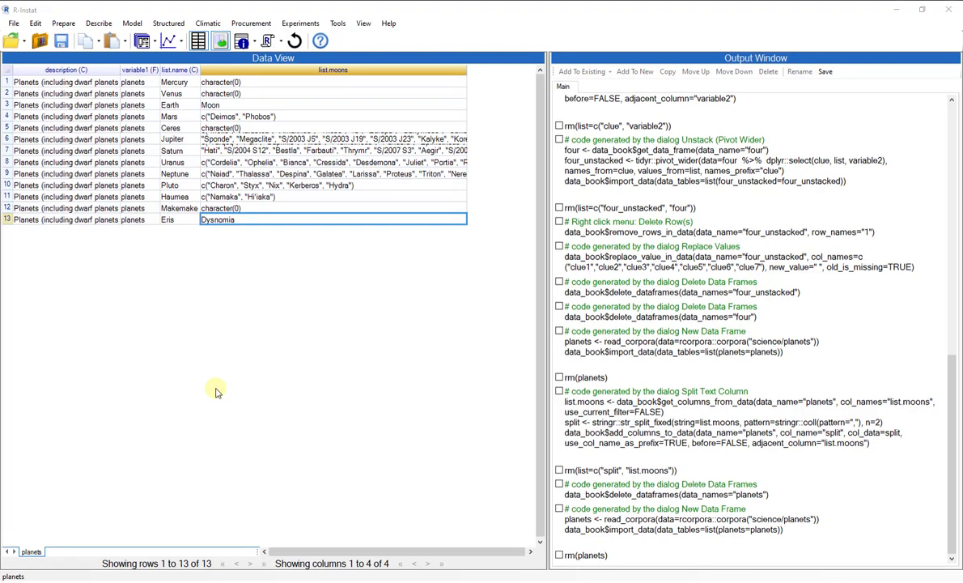
Split the list.moons text column of planets by comma into the maximum number of components, using the new column prefix moons
click(64, 24)
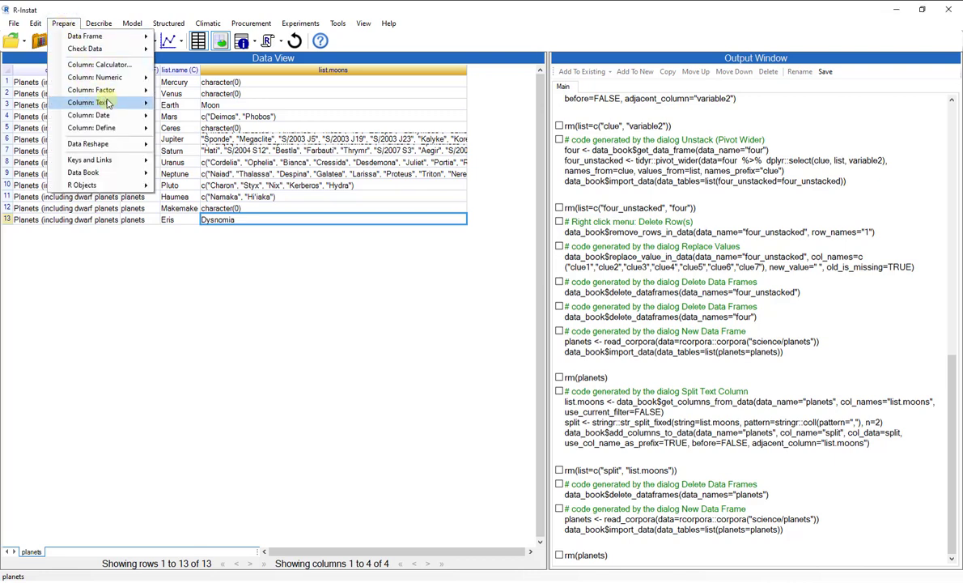
mouse_move(107, 103)
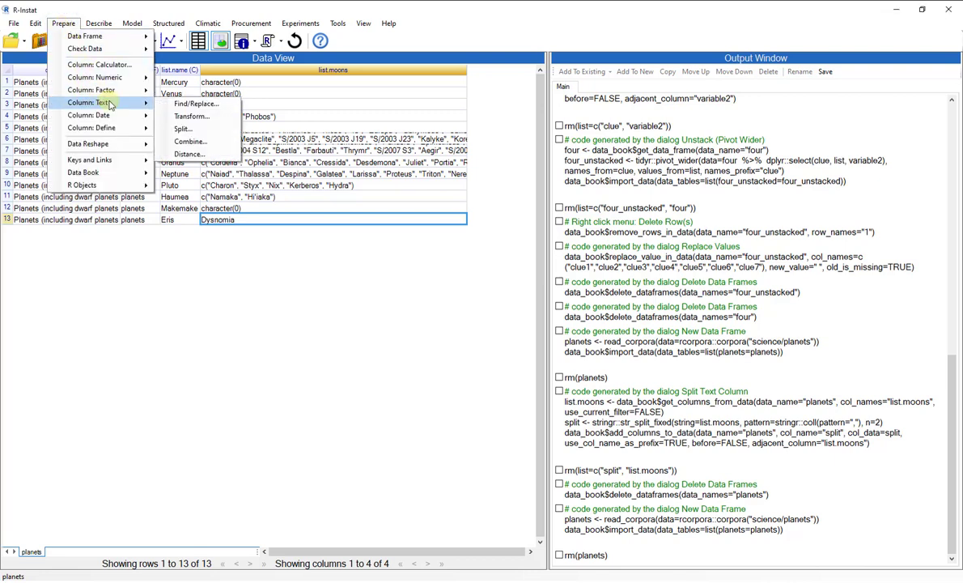
click(195, 130)
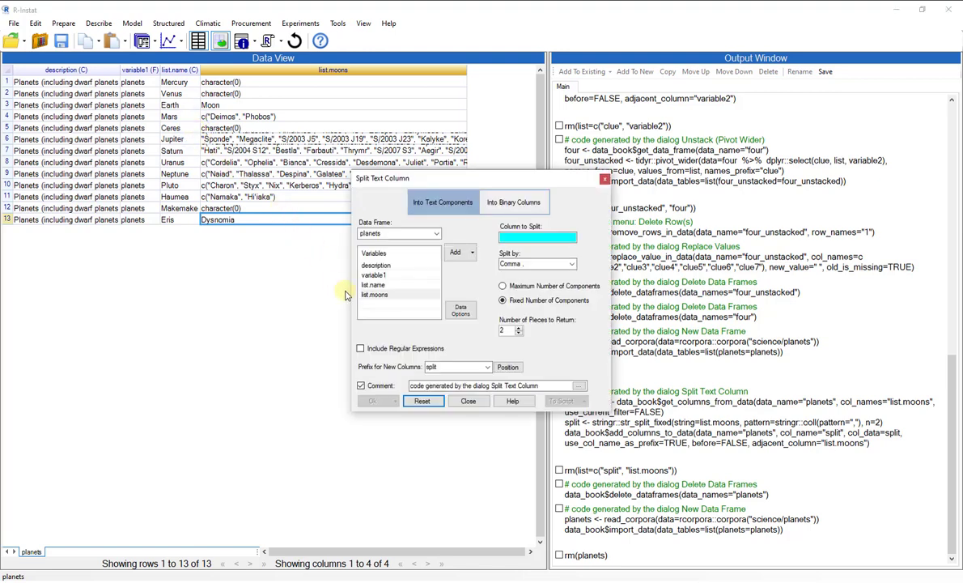
click(371, 294)
click(457, 253)
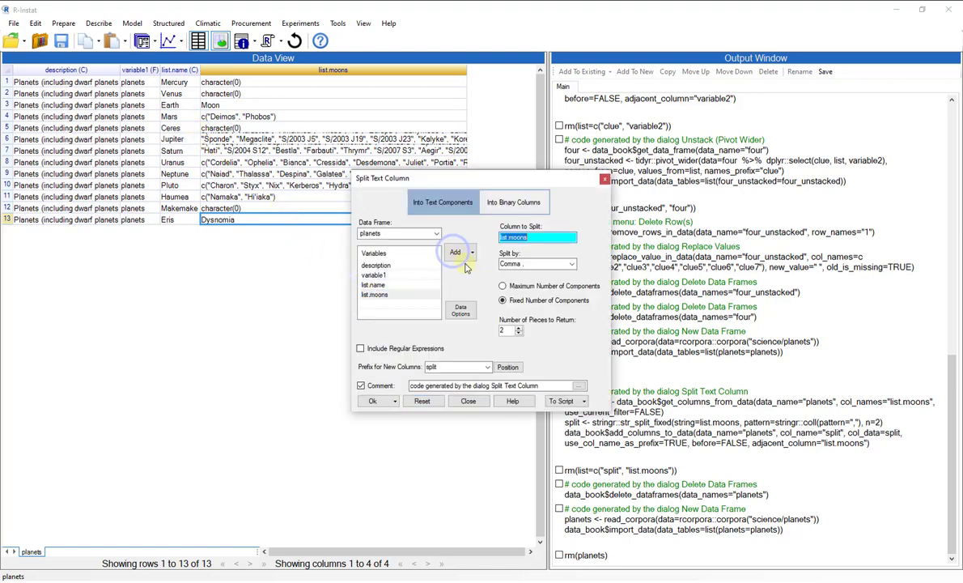
click(501, 286)
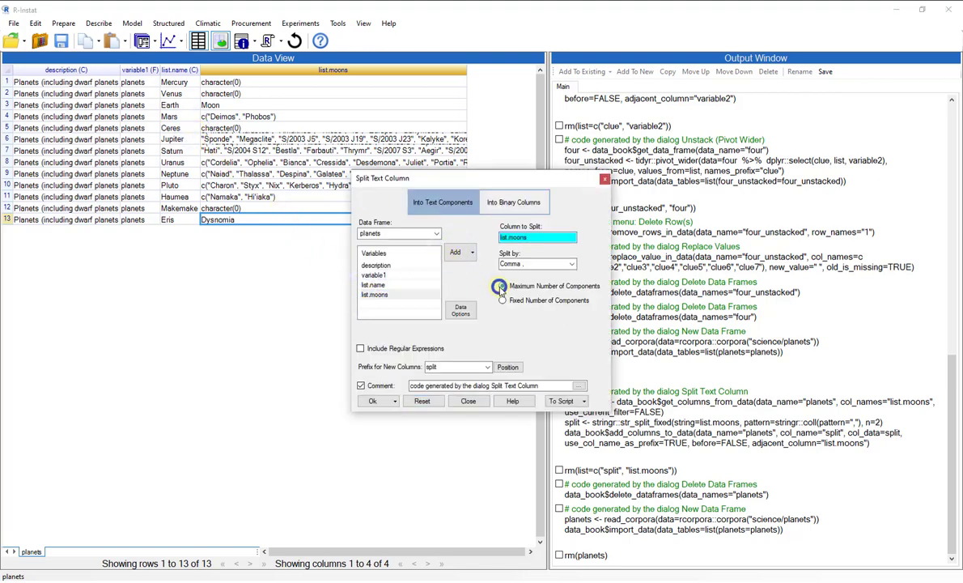
double_click(428, 367)
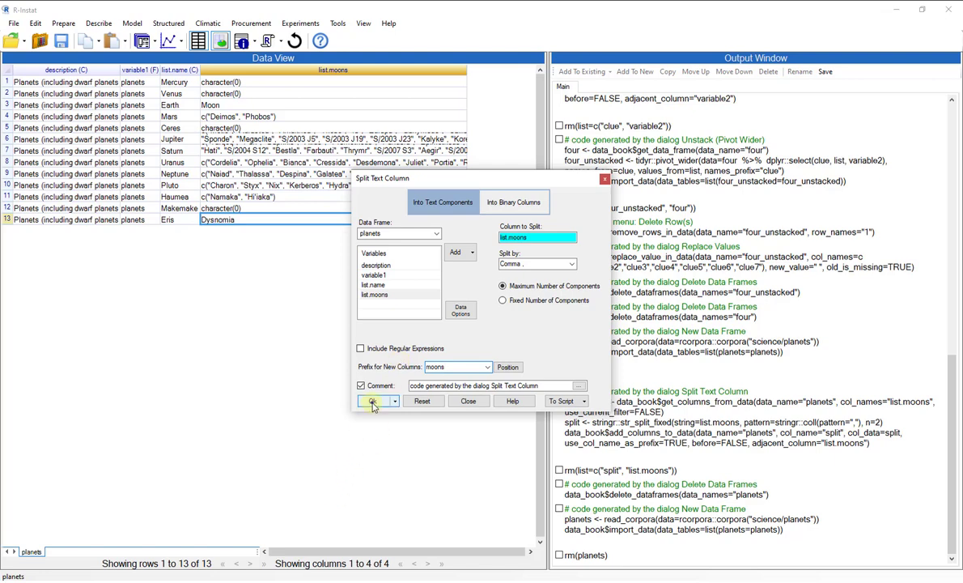
click(371, 401)
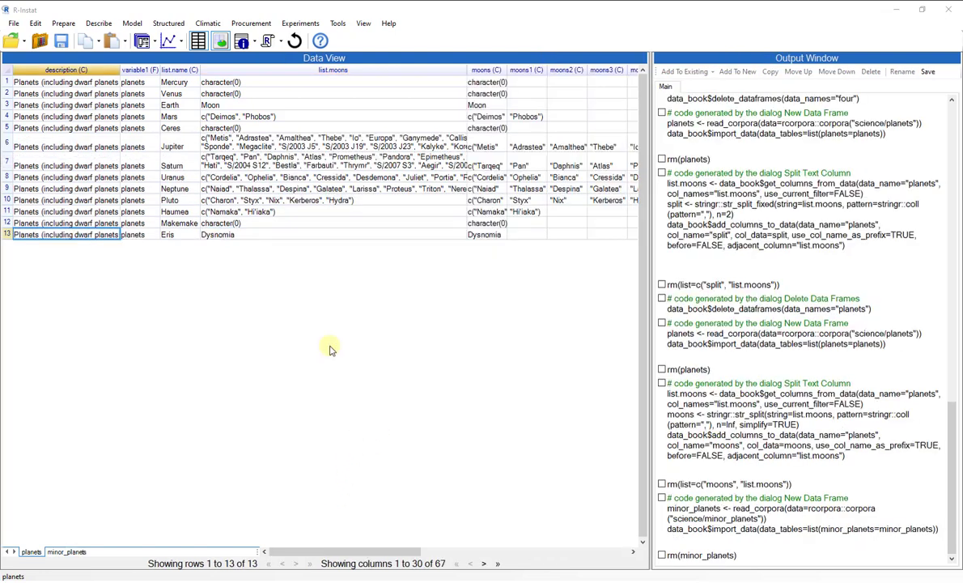
Examine the split moons for Earth, Mars and Jupiter through to the last columns of the planets data frame
click(6, 104)
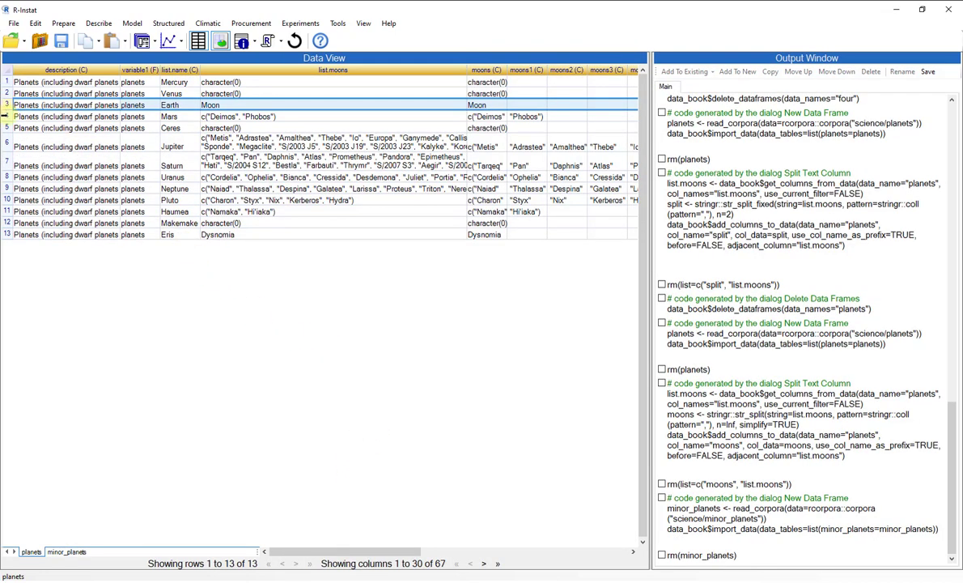
click(6, 116)
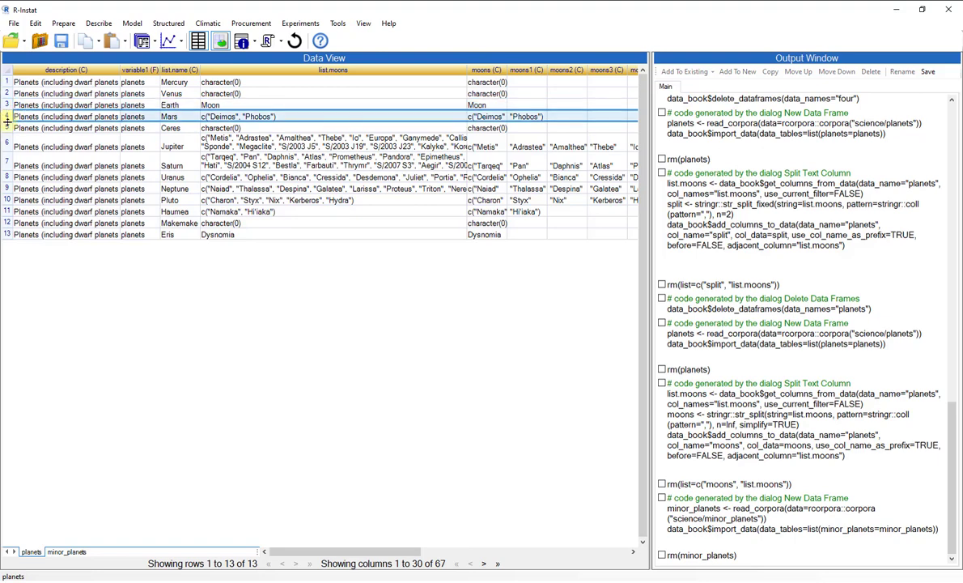
click(6, 142)
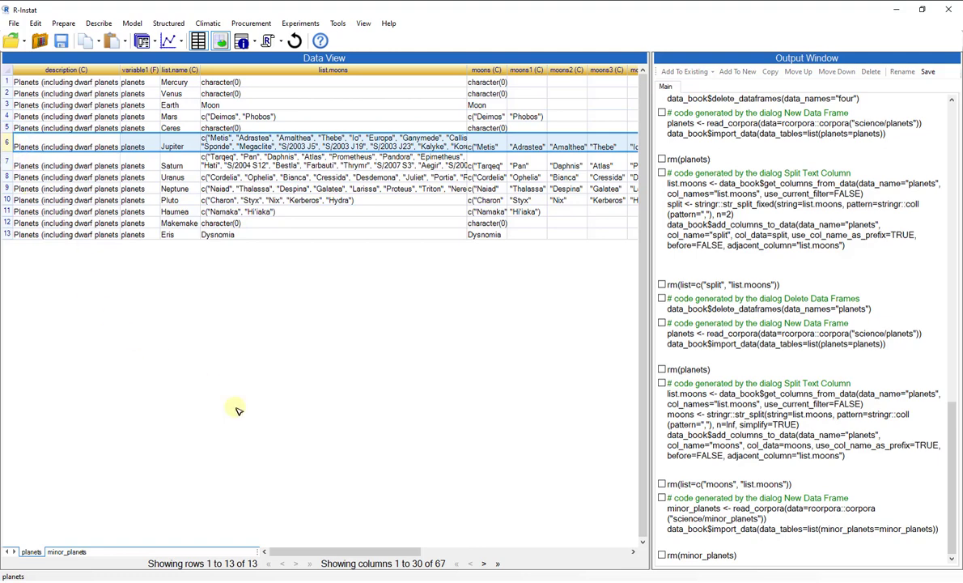
click(500, 565)
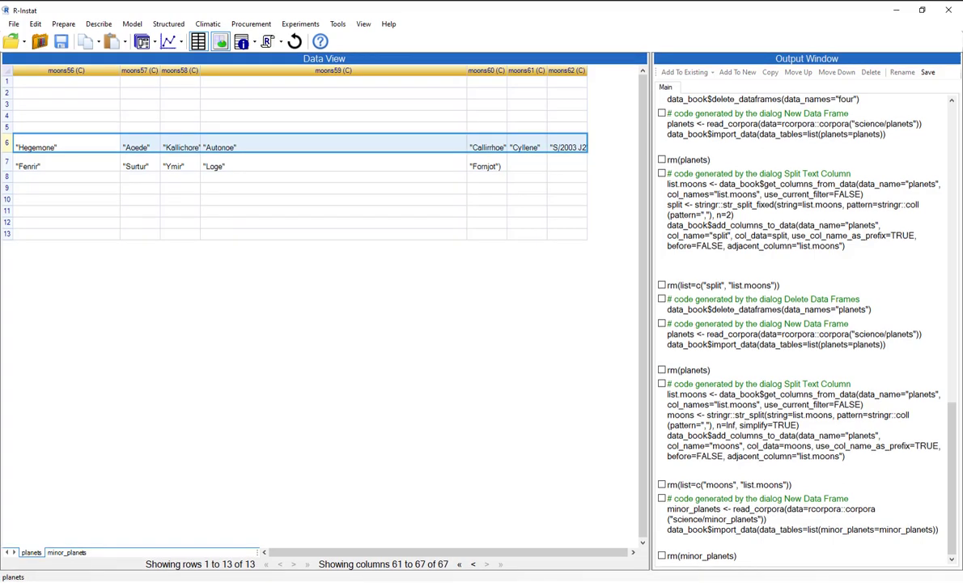
Create a new data frame named minor_planets from the minor_planets list in the science category
click(153, 42)
click(158, 59)
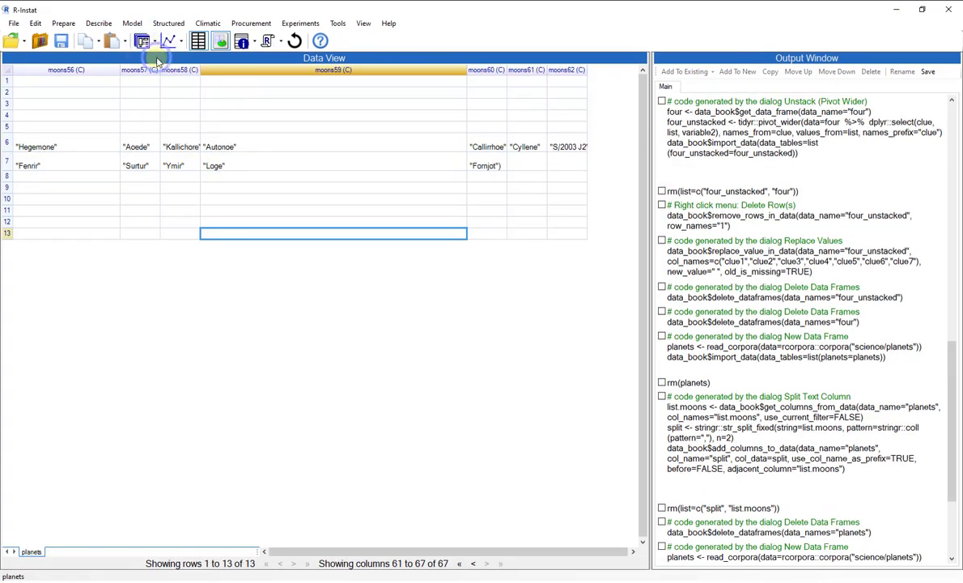
click(470, 252)
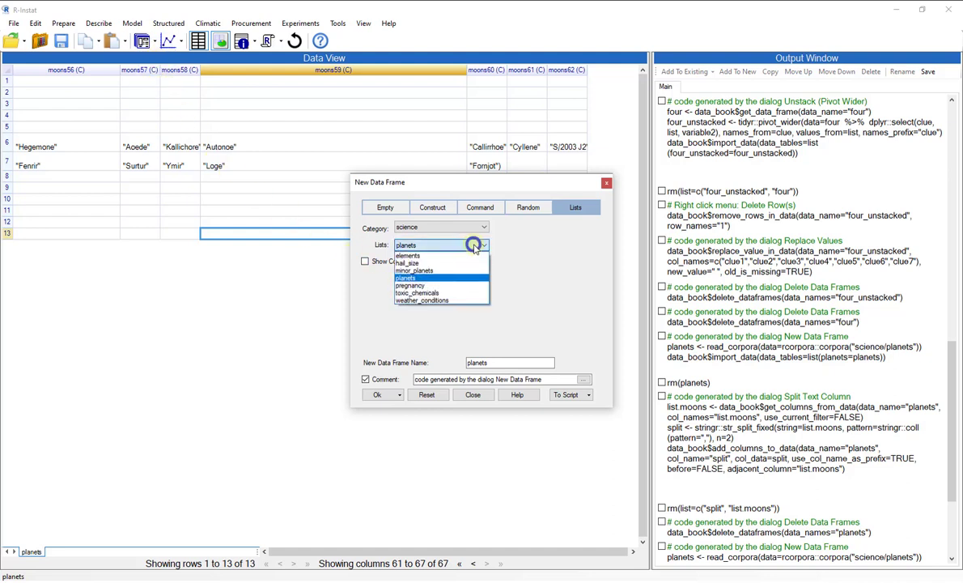
click(470, 269)
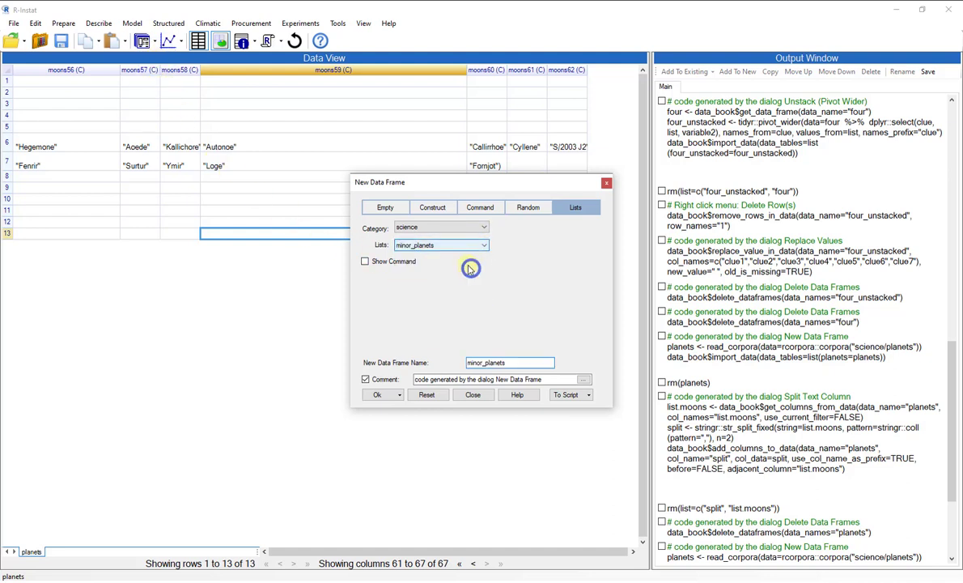
click(377, 394)
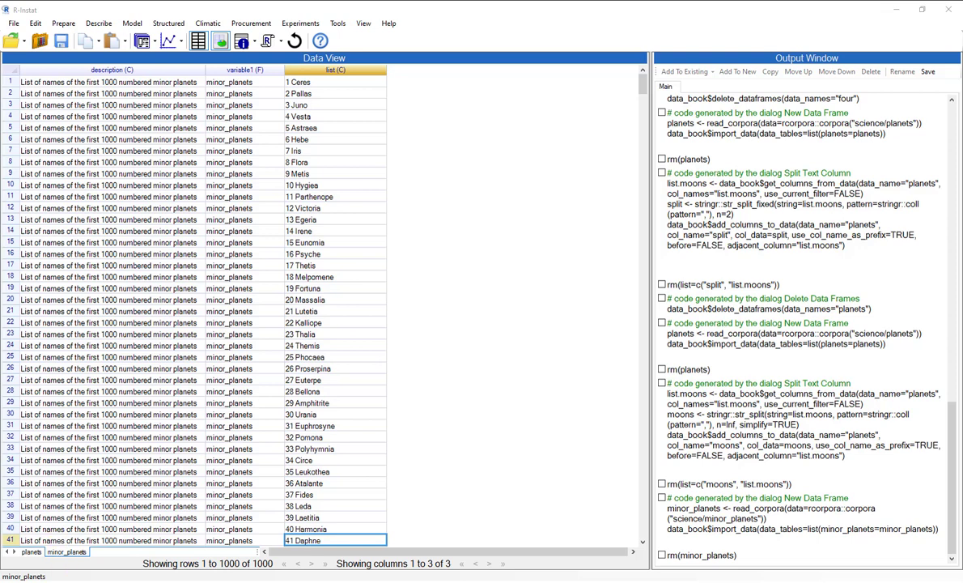
Switch to Chrome, search Wikipedia for List of minor planets: 1–1000 and open that article
mouse_move(348, 579)
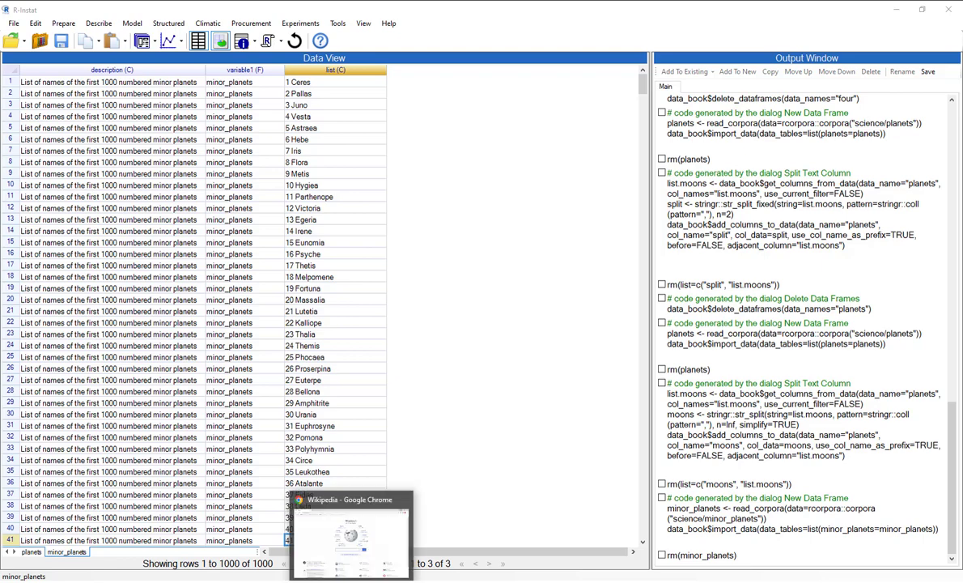
click(348, 557)
click(401, 349)
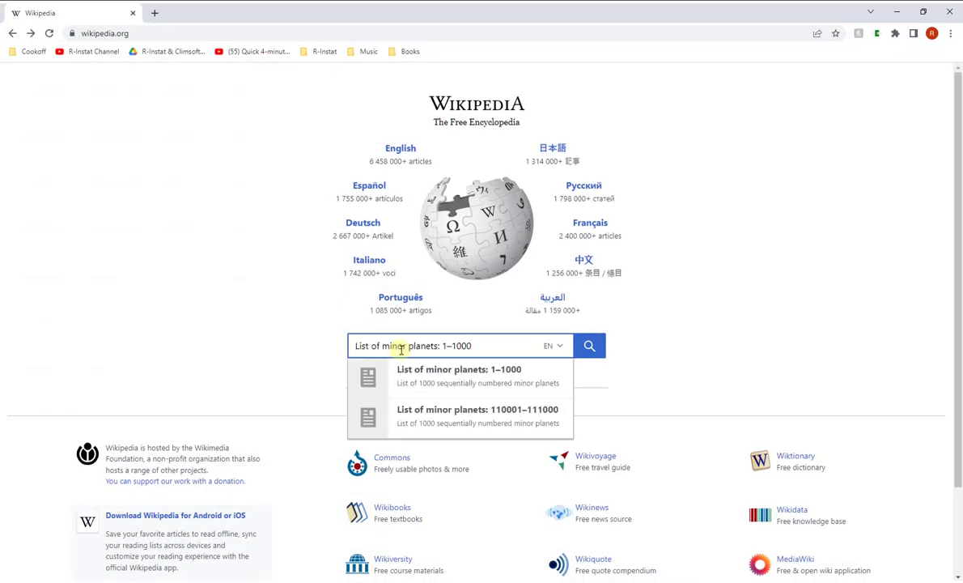
click(485, 388)
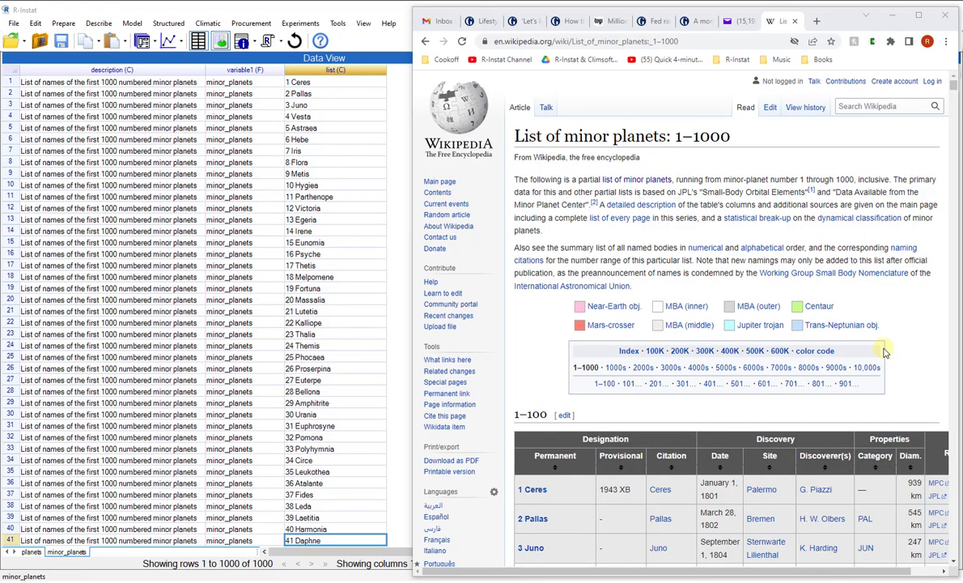
Examine the minor planet tables through to the references at the end of the Wikipedia article
scroll(885, 349, down, 2)
scroll(884, 350, down, 3)
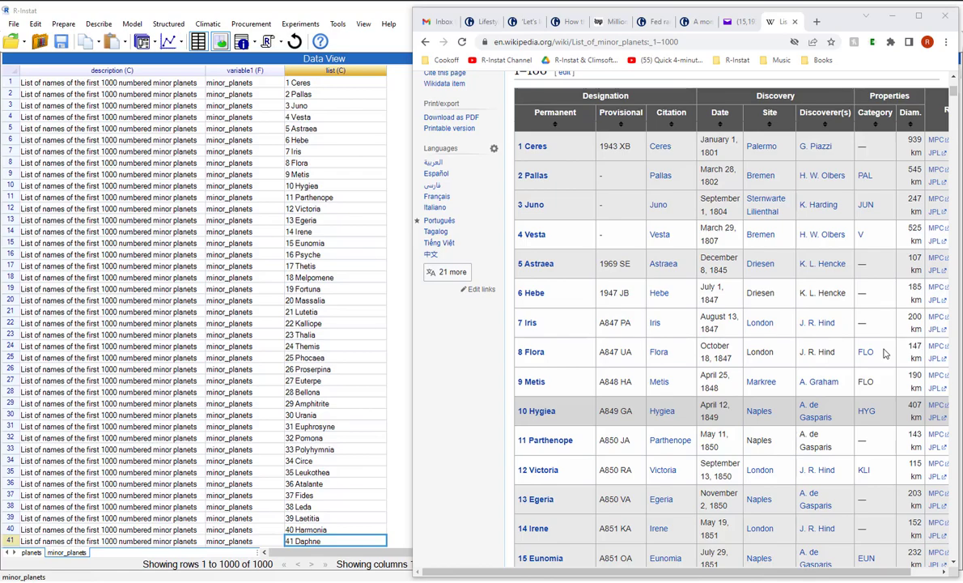
scroll(884, 352, down, 20)
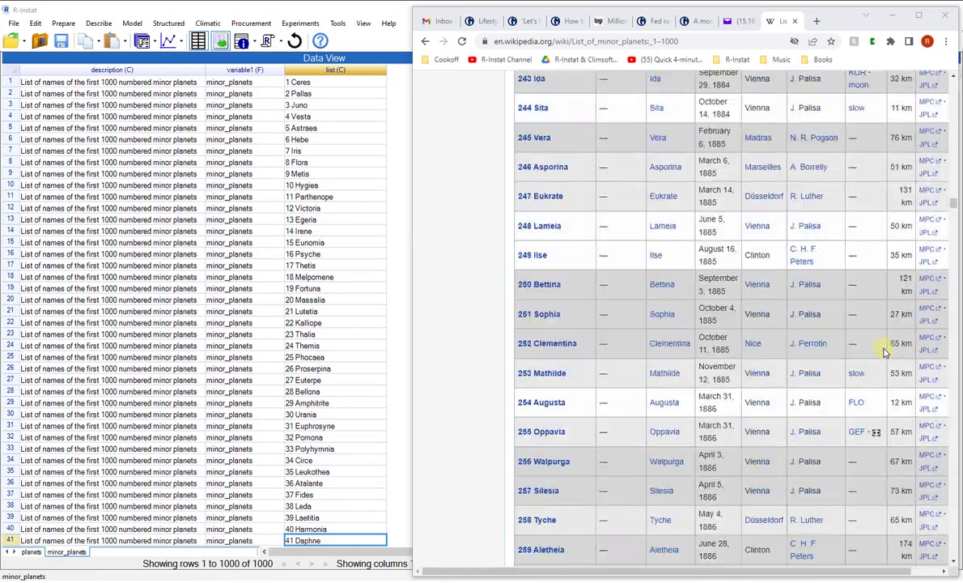
scroll(883, 353, down, 20)
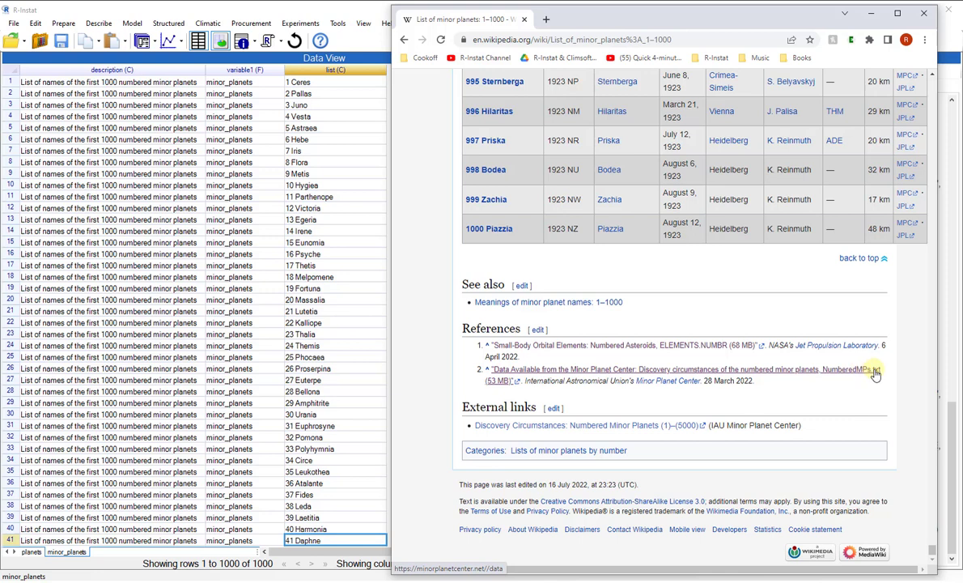
Switch back to R-Instat, create a data frame named fibonnacciSequence from the mathematics category's fibonnaciSequence list, and select its row 21
click(296, 196)
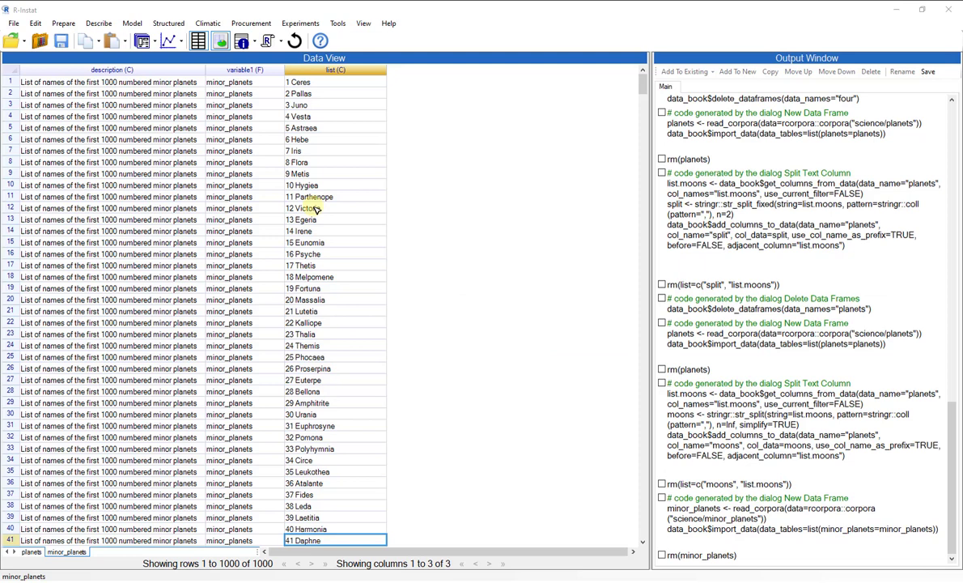
click(140, 42)
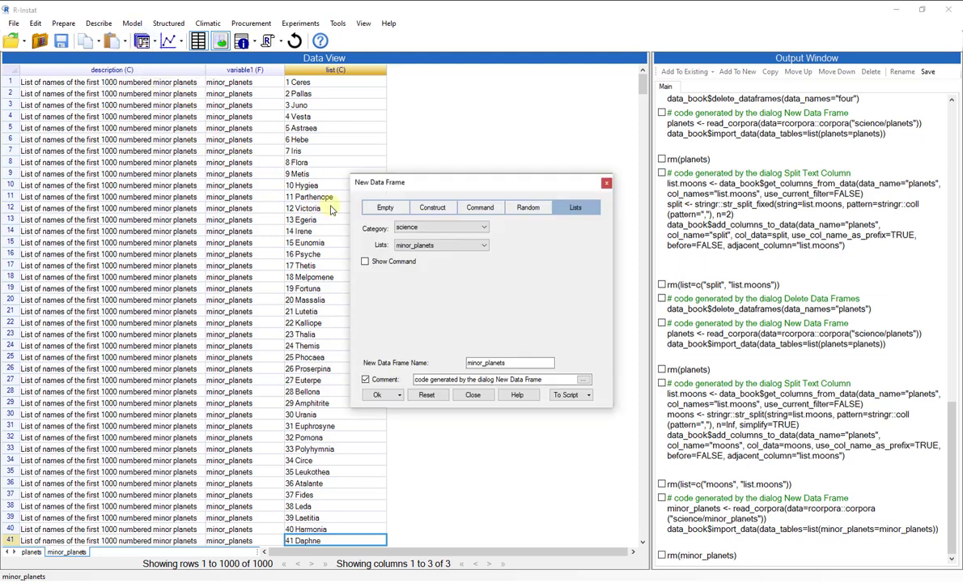
click(486, 230)
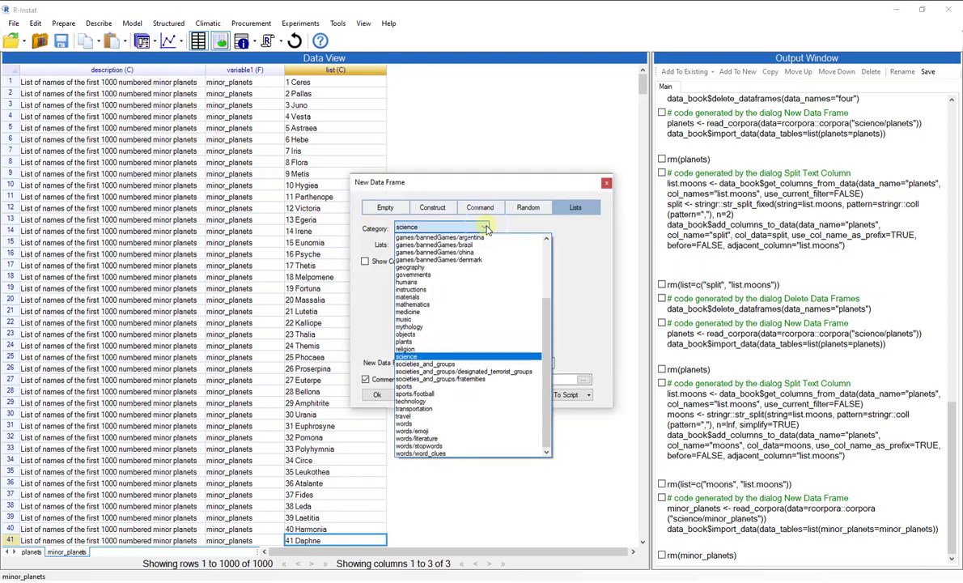
click(478, 311)
click(483, 245)
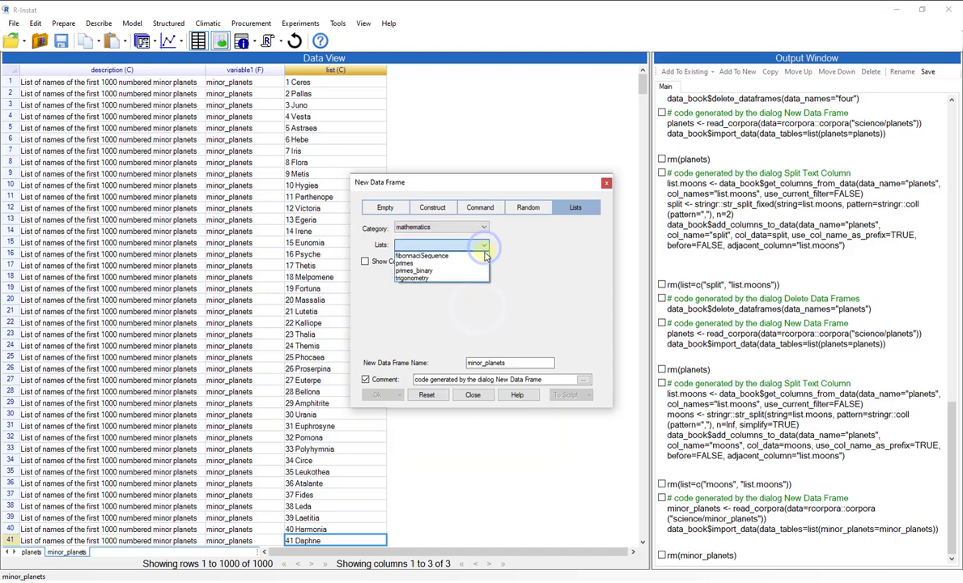
click(485, 257)
double_click(509, 362)
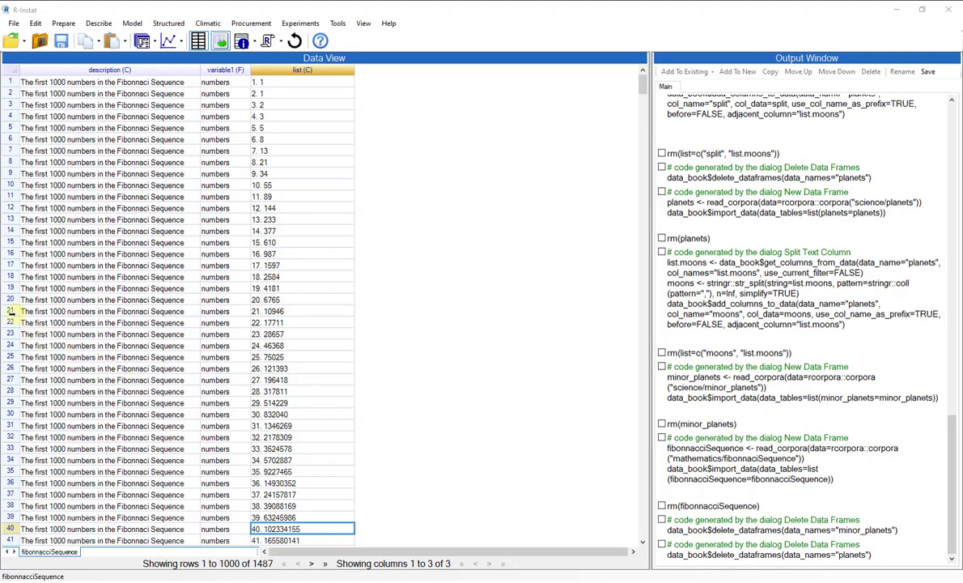
click(8, 311)
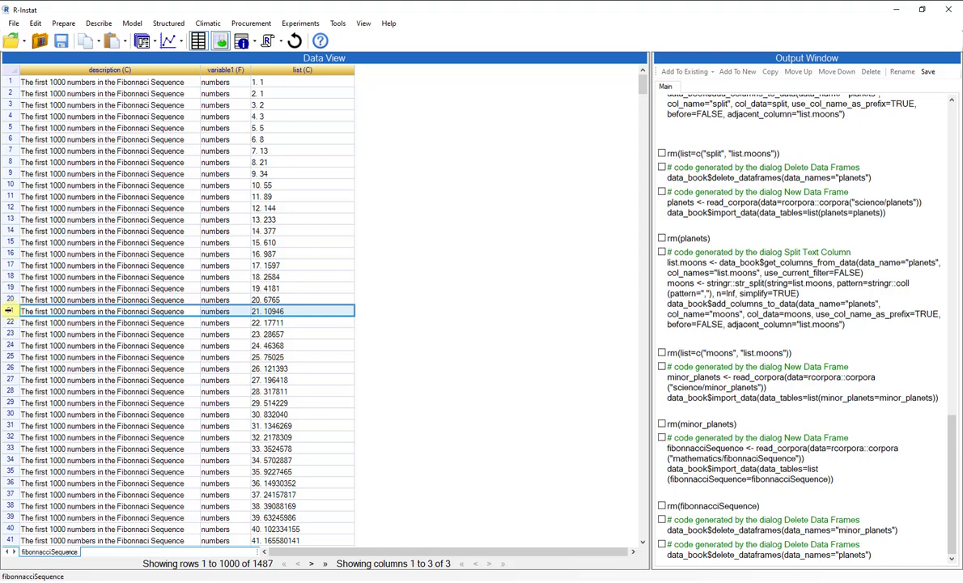
Create a new data frame named primes from the primes list in the mathematics category and show its last rows
click(154, 45)
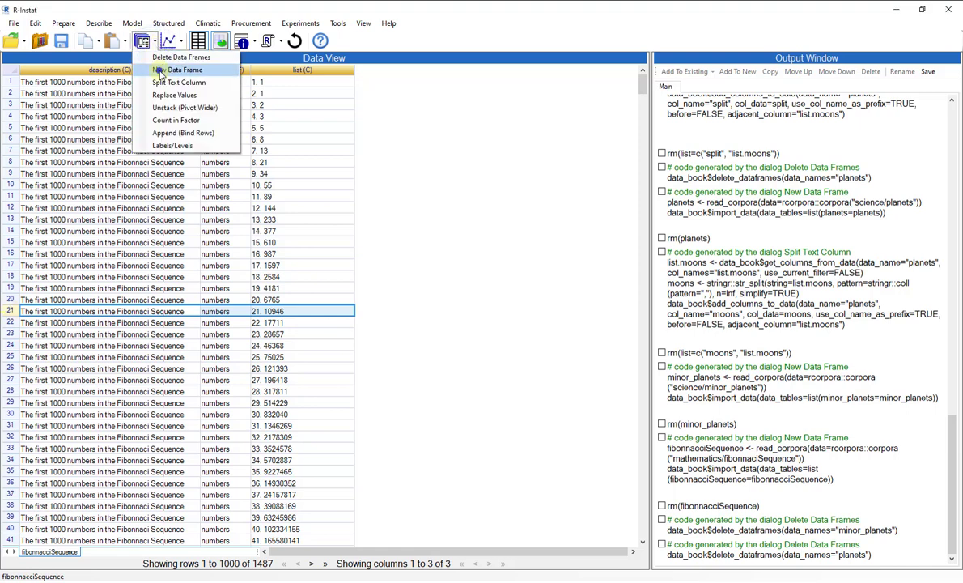
click(157, 68)
click(441, 244)
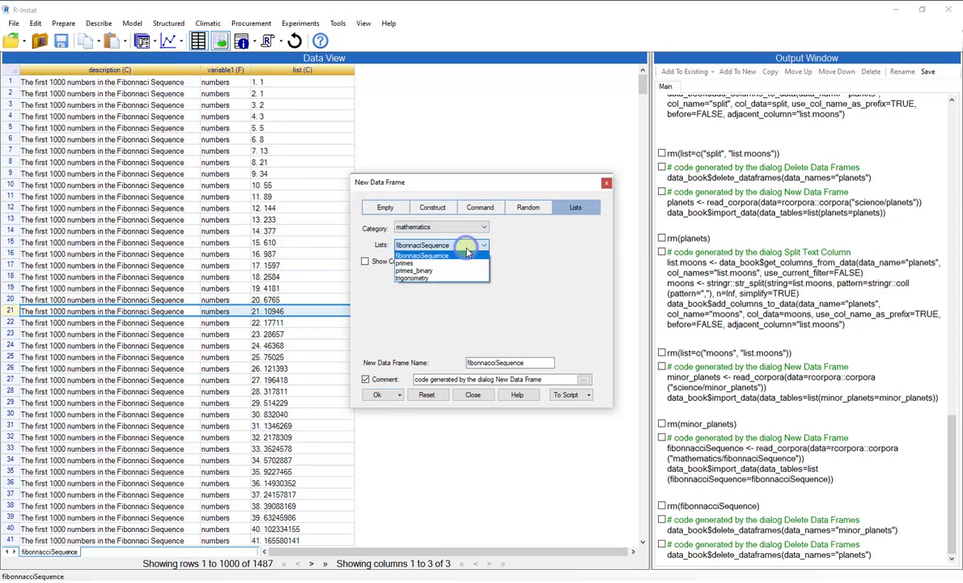
click(461, 263)
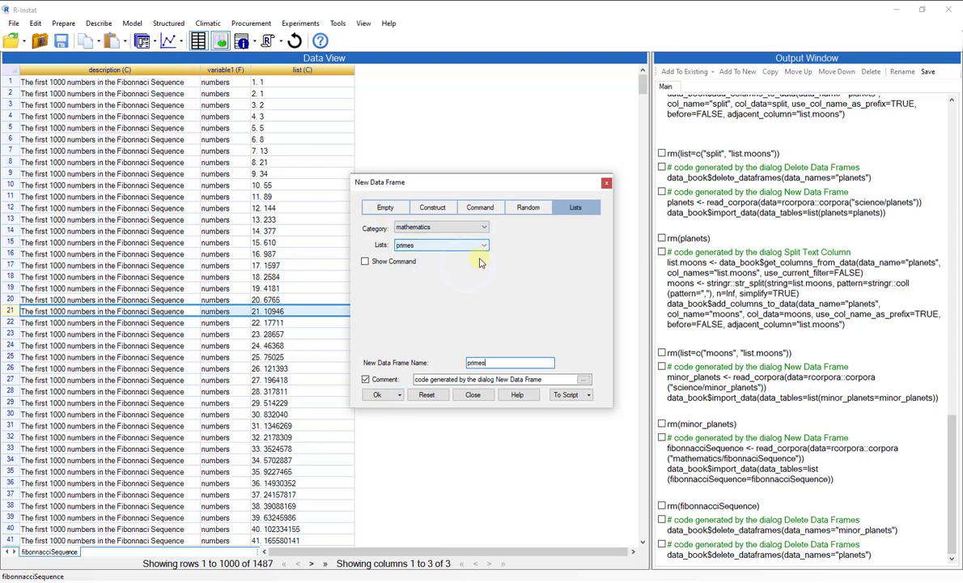
click(382, 394)
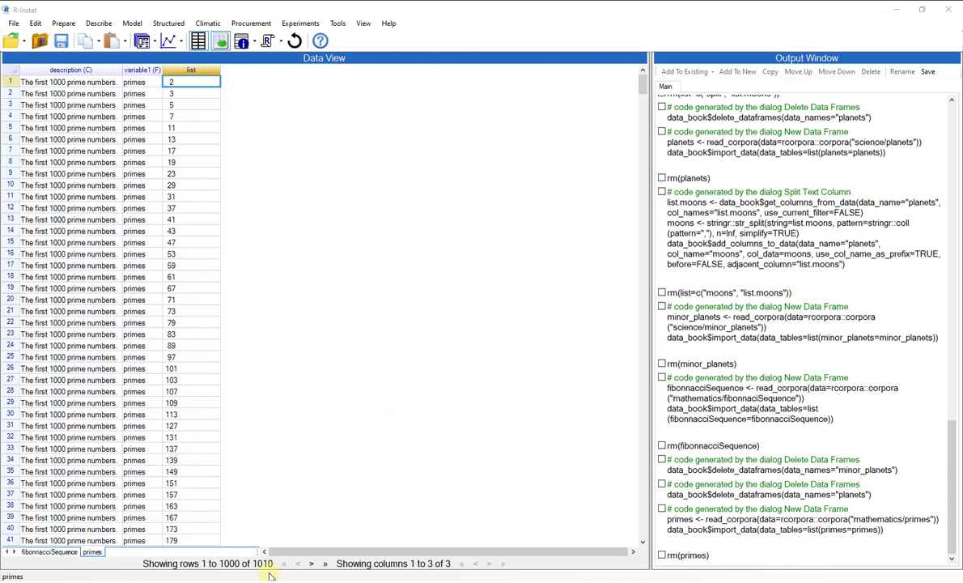
click(325, 565)
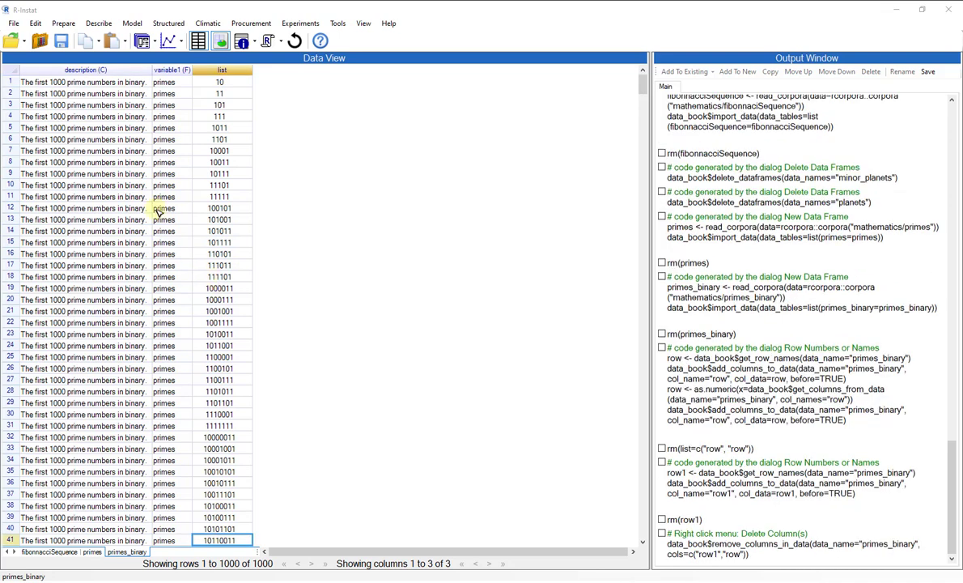
Copy the row names of the primes_binary data frame into a new column named row, keeping the dialog open
click(65, 23)
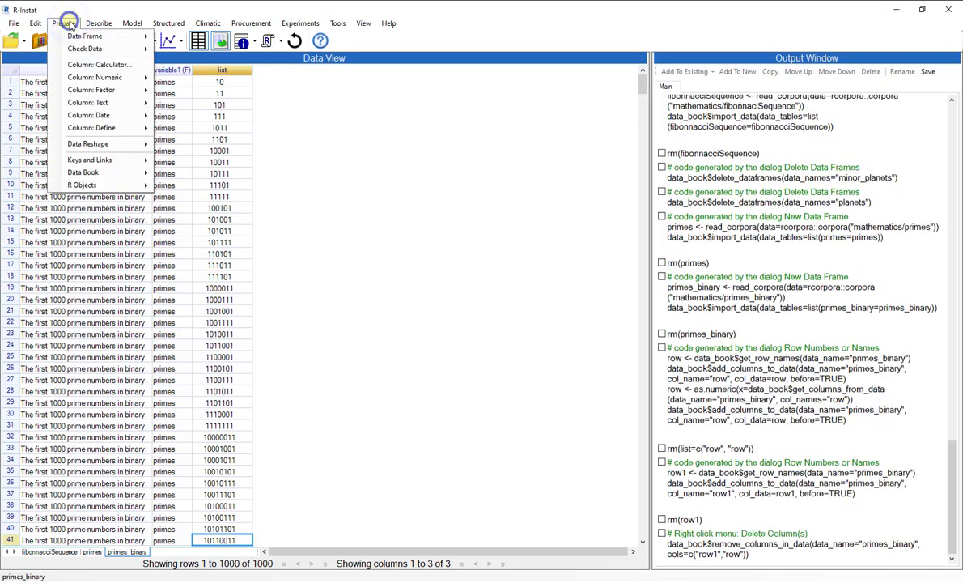
mouse_move(80, 38)
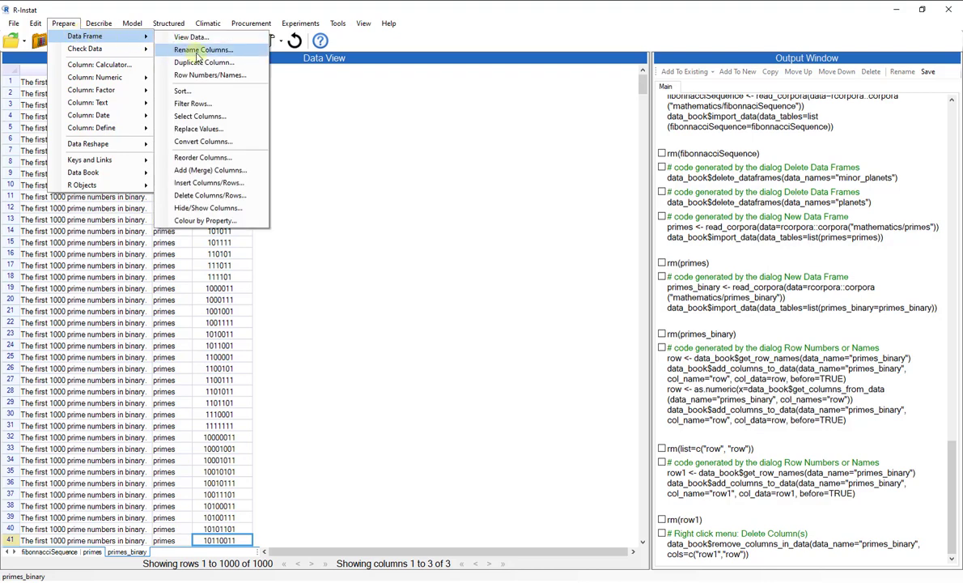
click(210, 74)
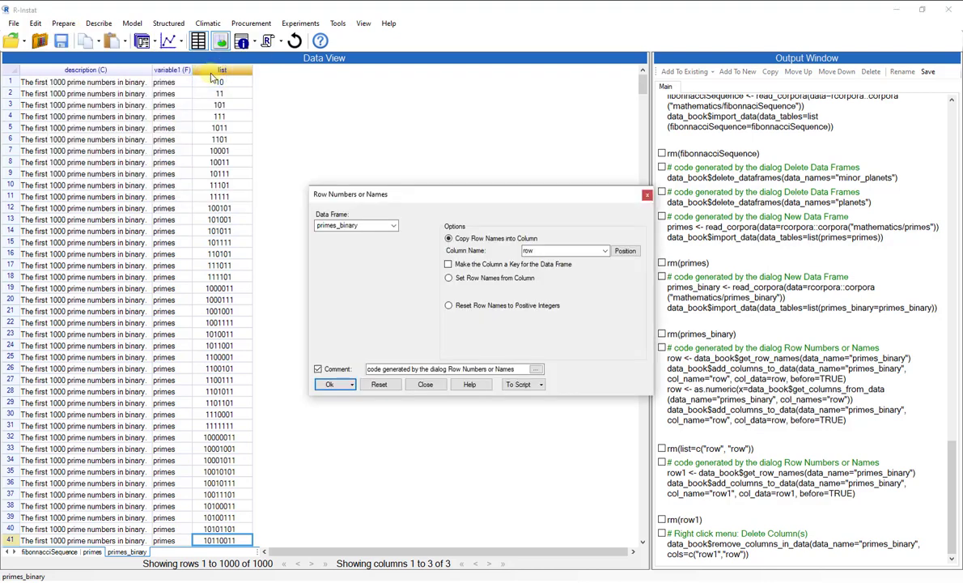
click(352, 385)
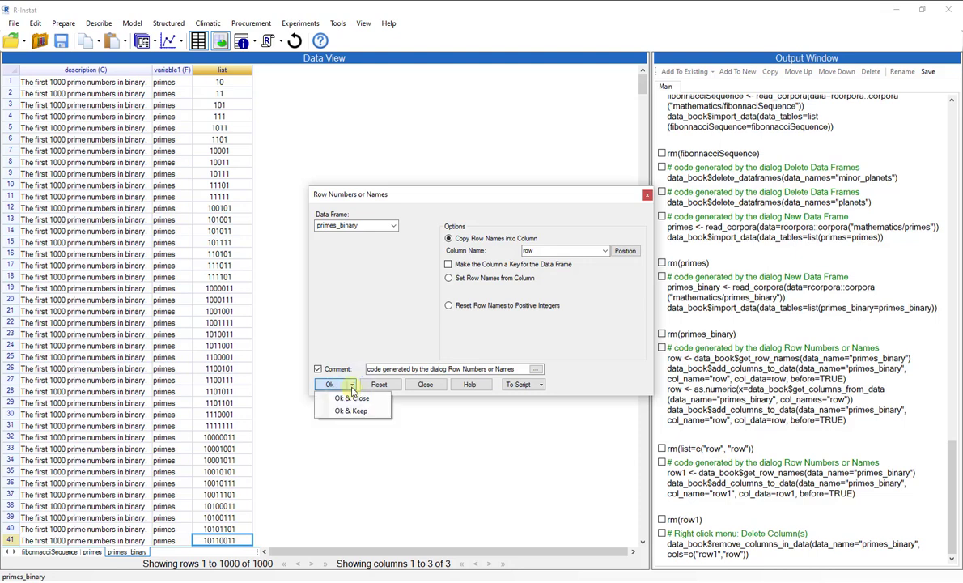
click(358, 411)
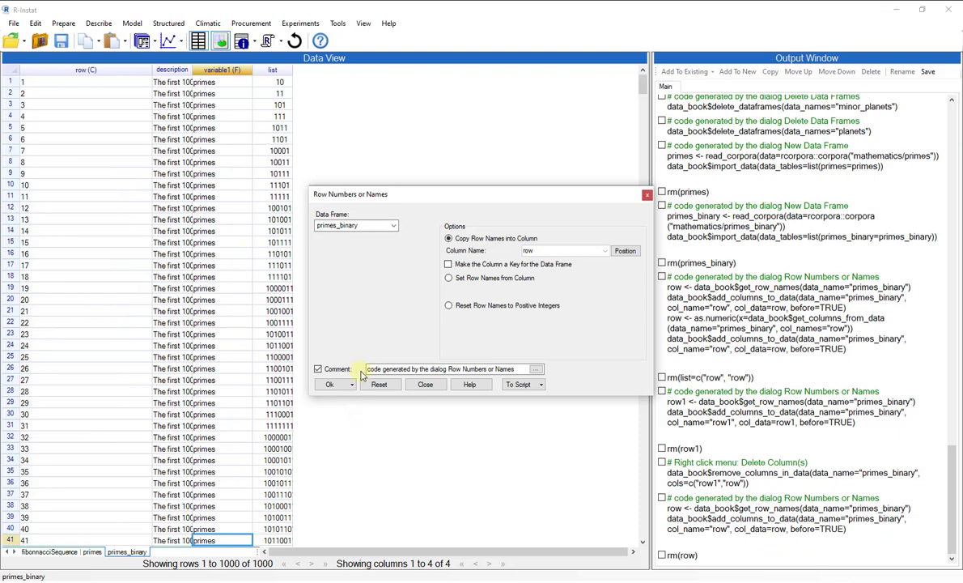
Copy the row names of the primes data frame into a new column named row
click(383, 229)
click(381, 242)
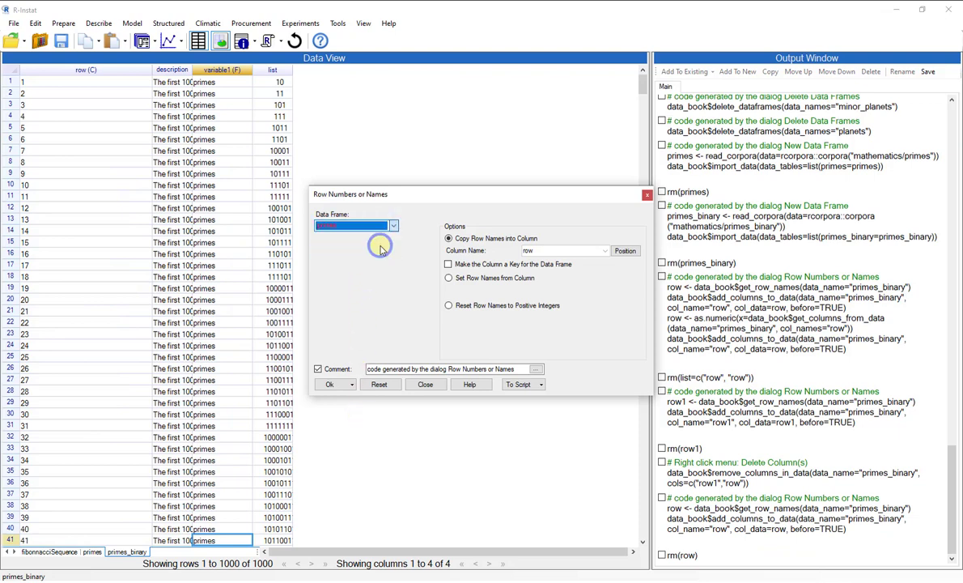
click(331, 384)
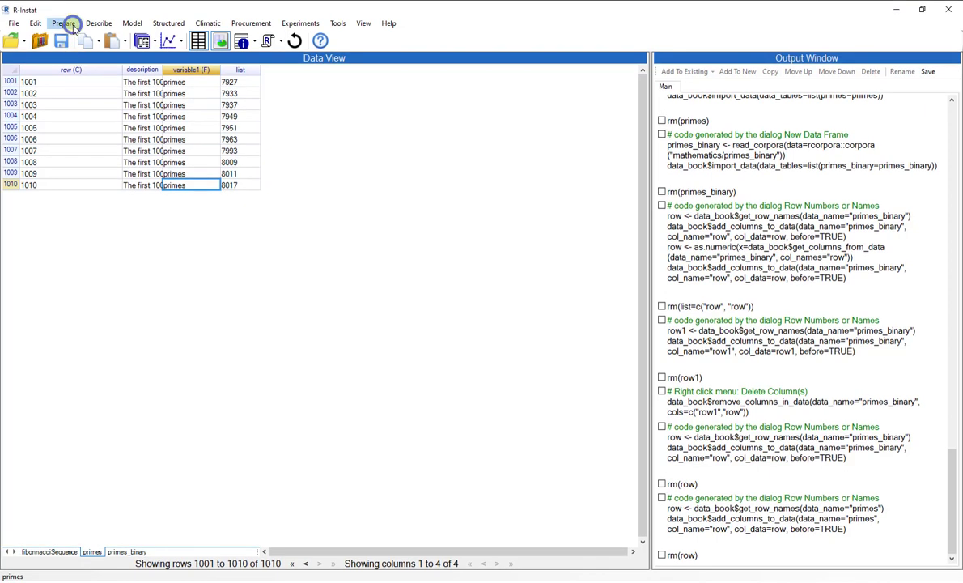
Set up a full join of primes with primes_binary, removing the description, variable1 and list pairs so only row is the key
click(72, 25)
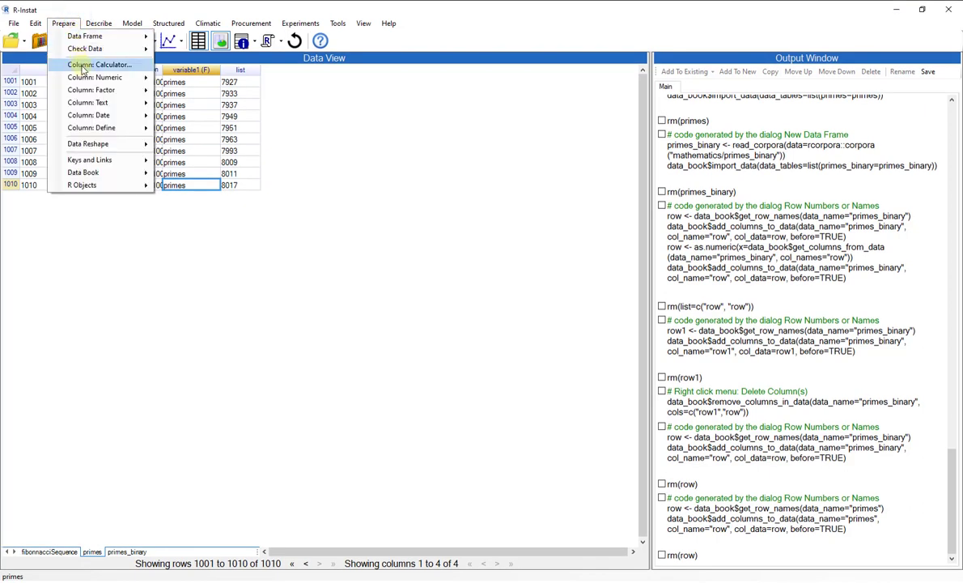
mouse_move(118, 144)
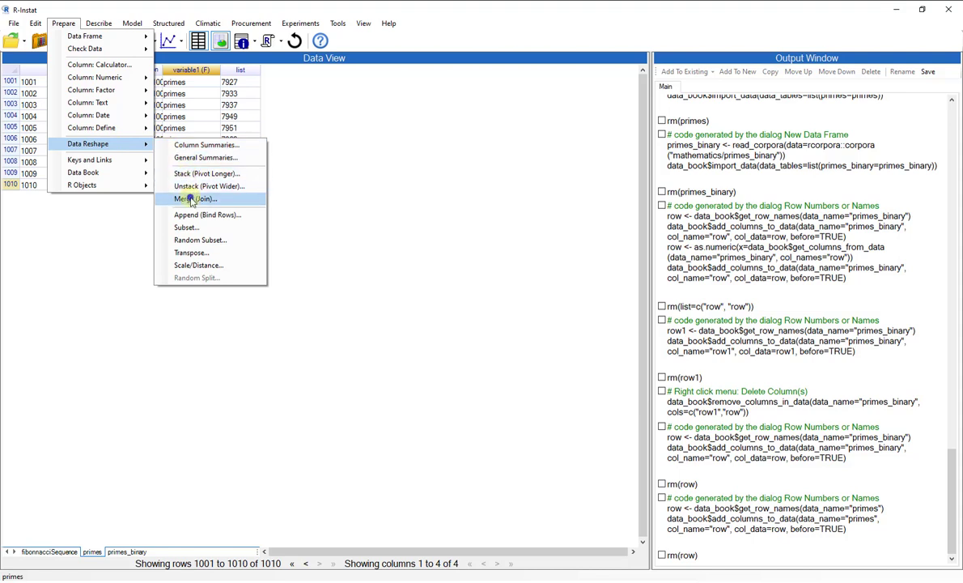
click(192, 199)
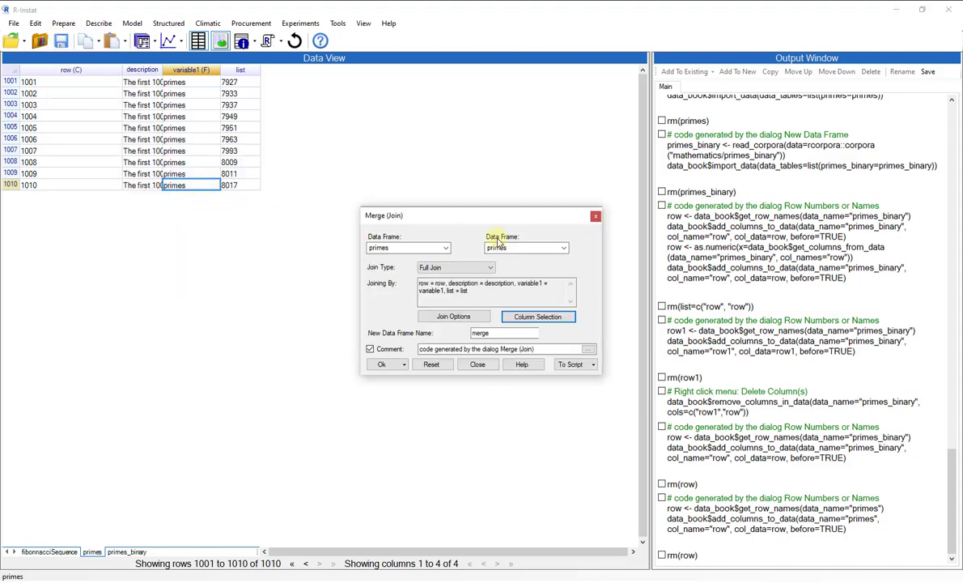
click(558, 248)
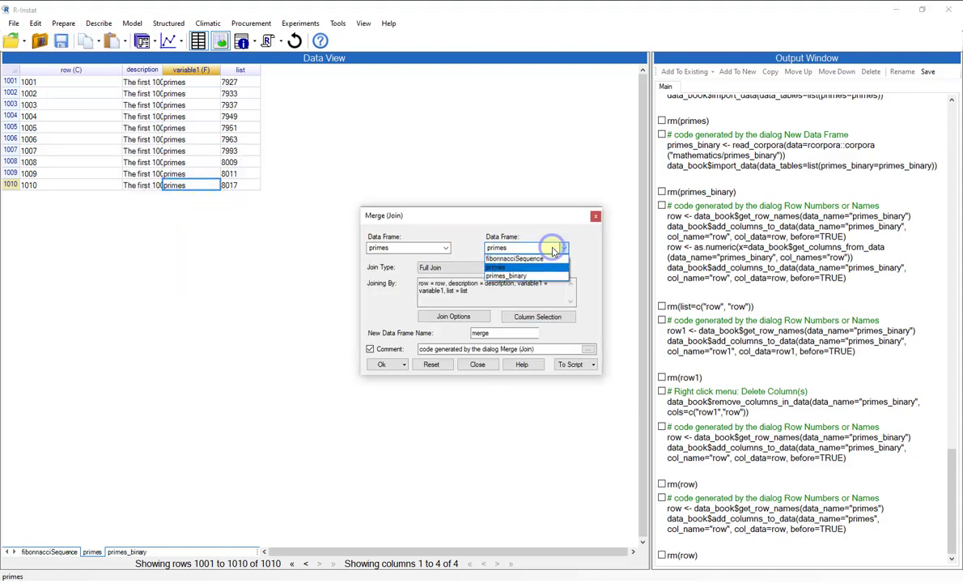
click(549, 277)
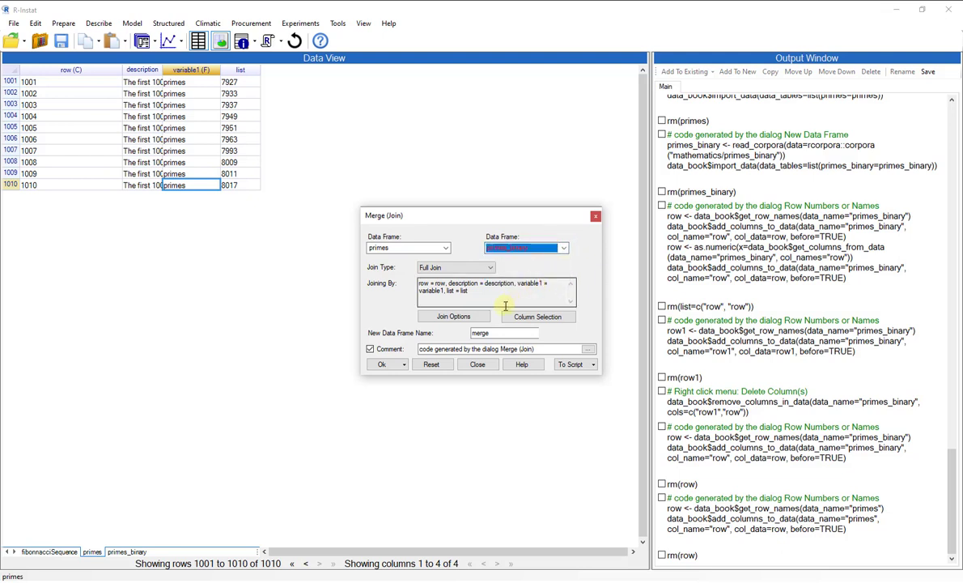
click(477, 316)
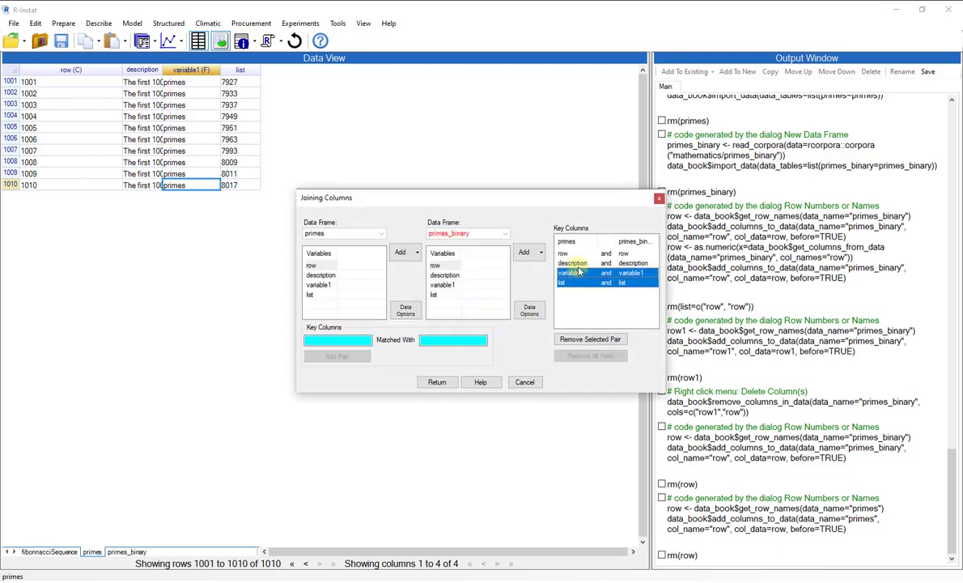
click(588, 341)
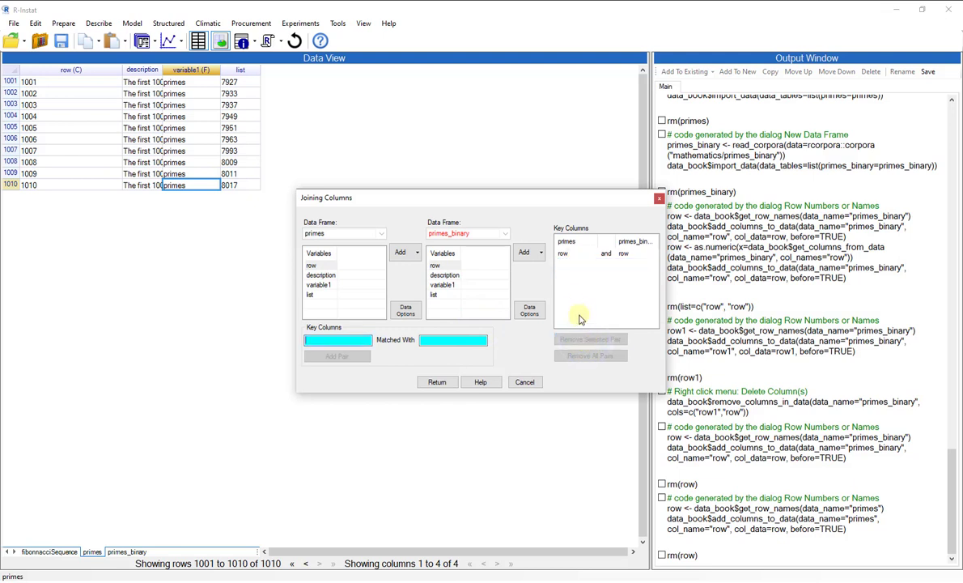
click(437, 385)
Include only the list column from primes_binary and run the merge into a new data frame named merge
click(528, 317)
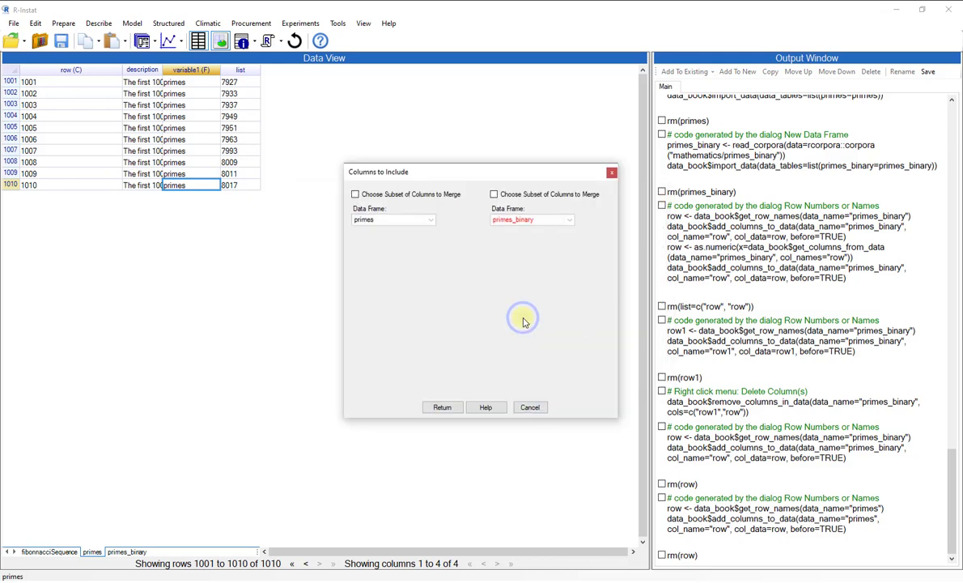
click(493, 195)
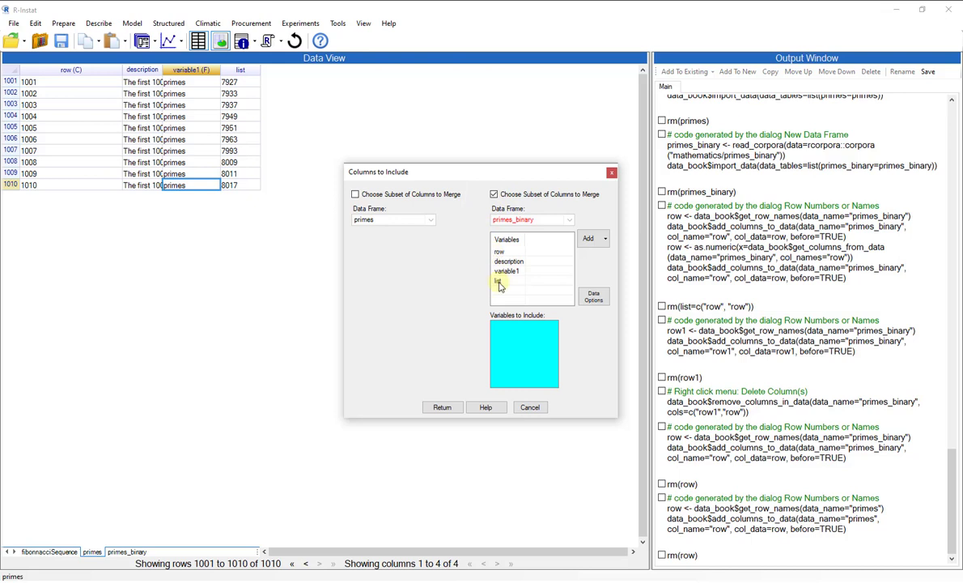
click(498, 281)
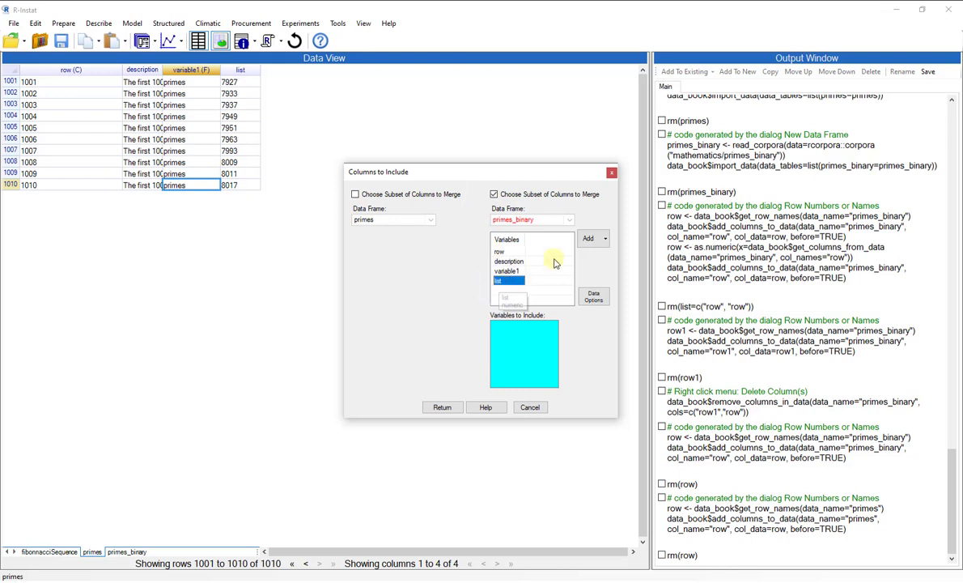
click(587, 239)
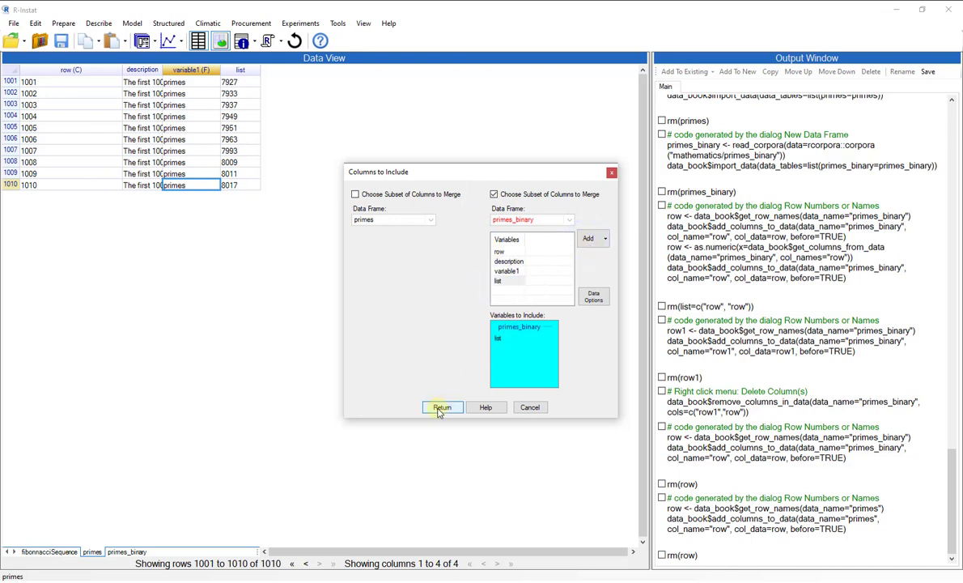
click(441, 407)
click(386, 365)
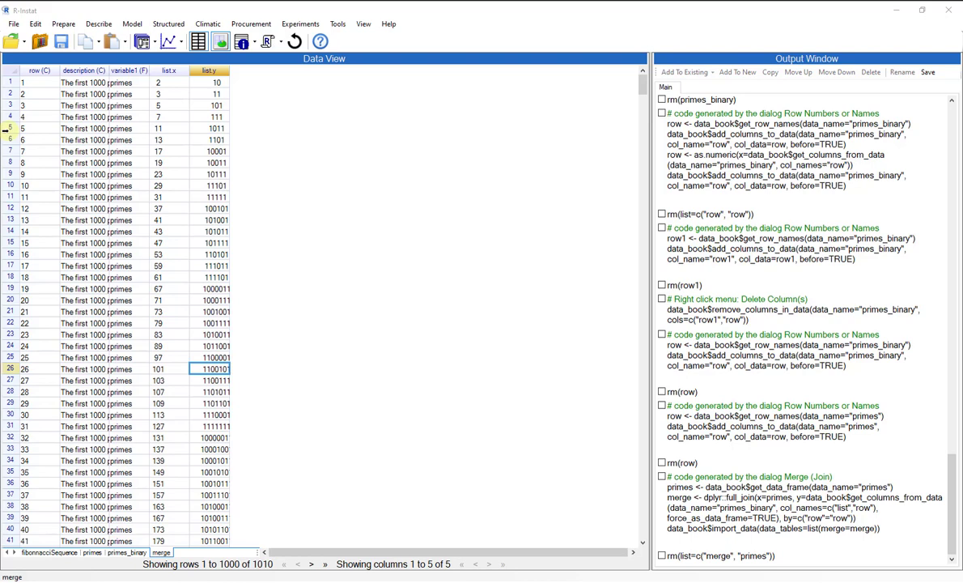
Examine row 5 and the last page of rows in the merge data frame
click(8, 128)
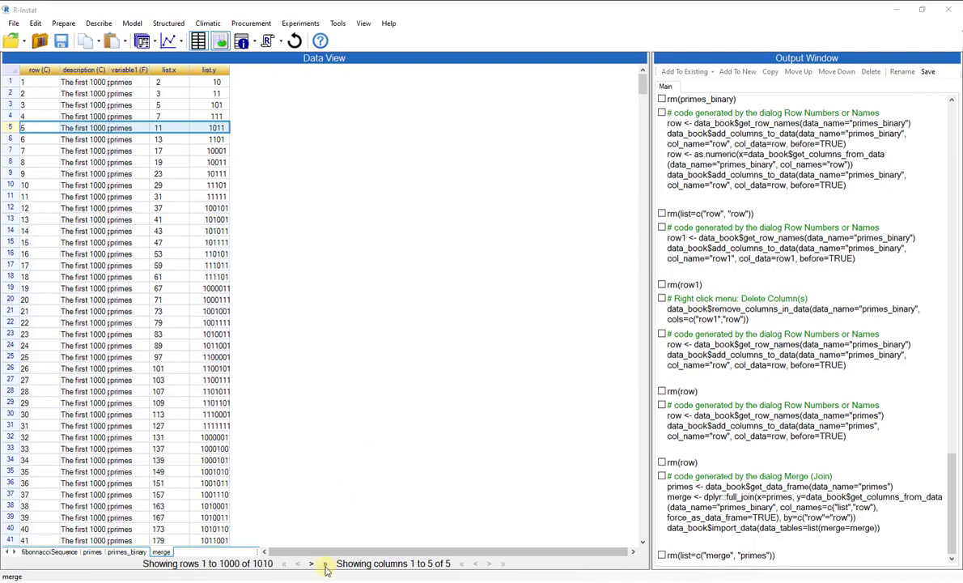
click(324, 564)
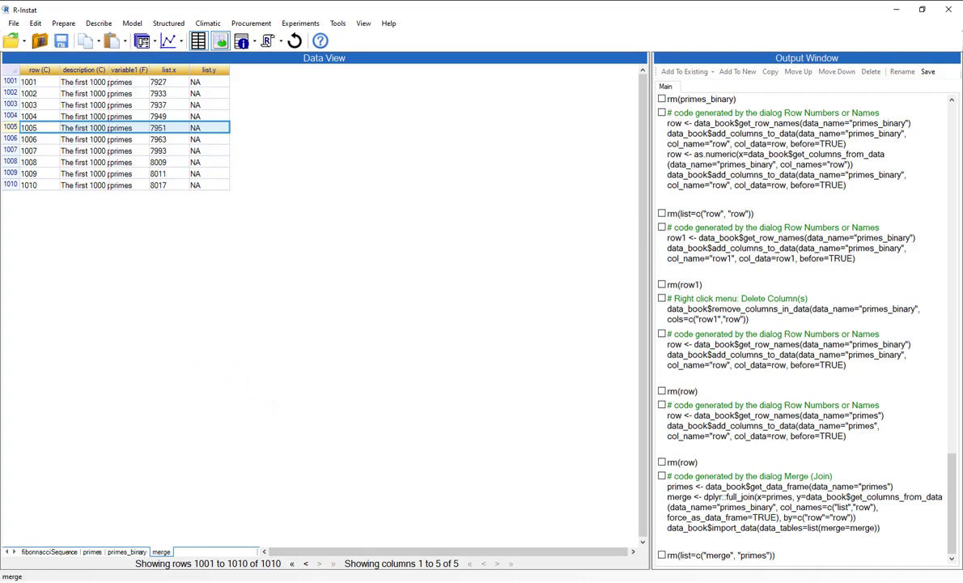
Switch to the web browser and search Ecosia for 50 million primes
click(350, 582)
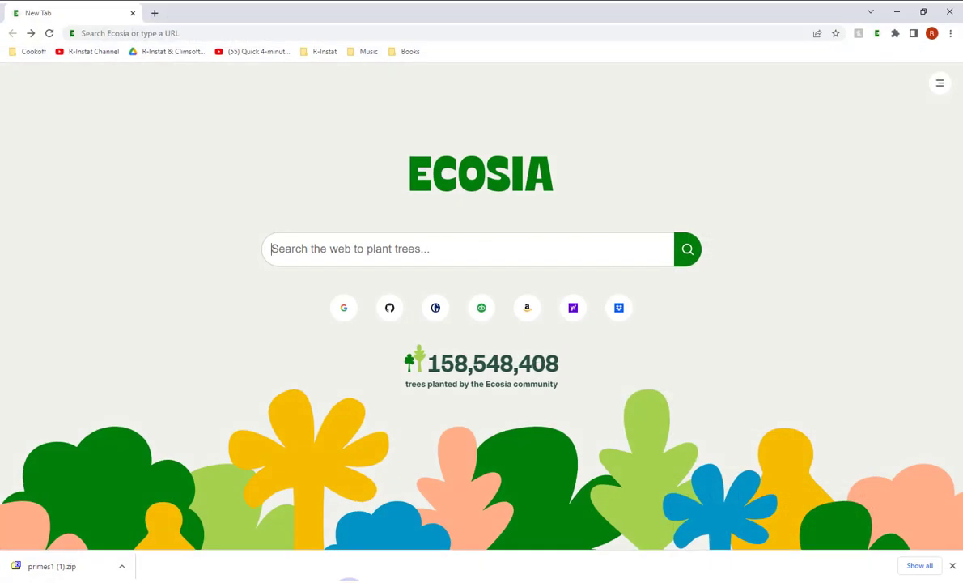
click(383, 249)
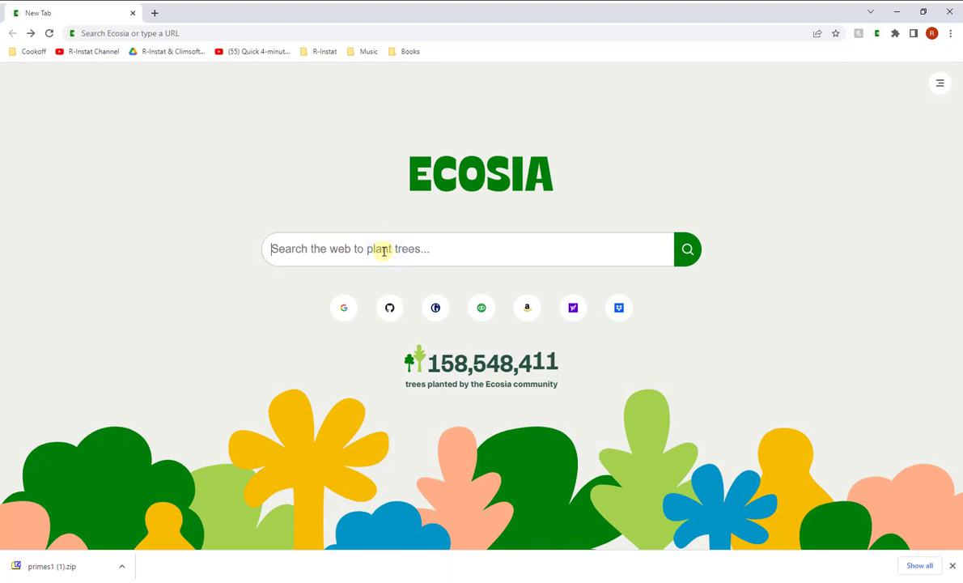
text(50 mill)
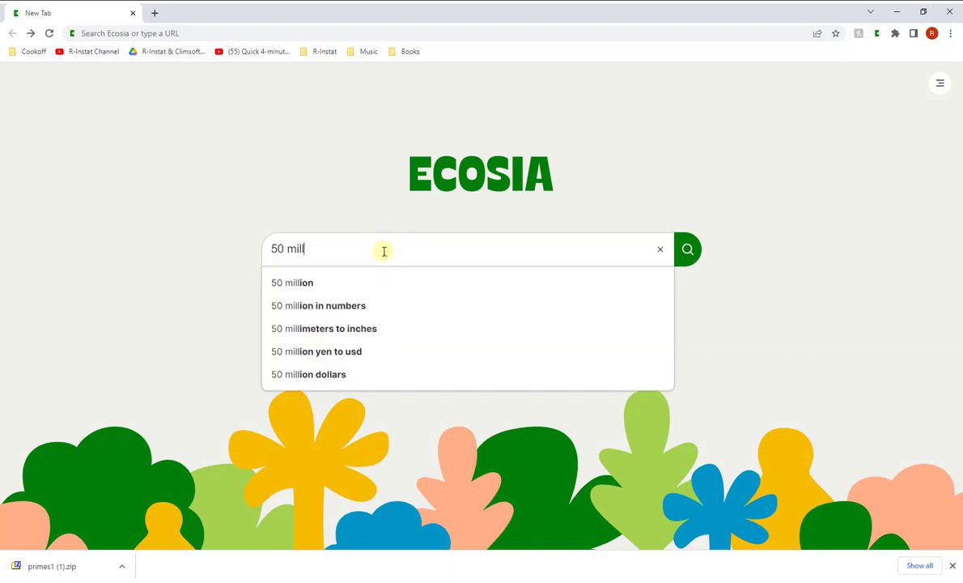
text(ion )
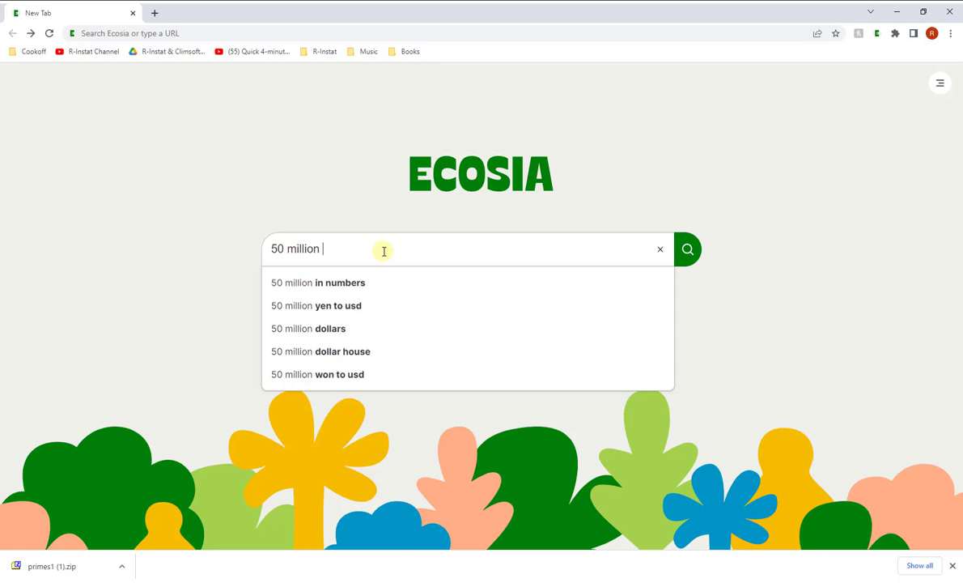
text(prime)
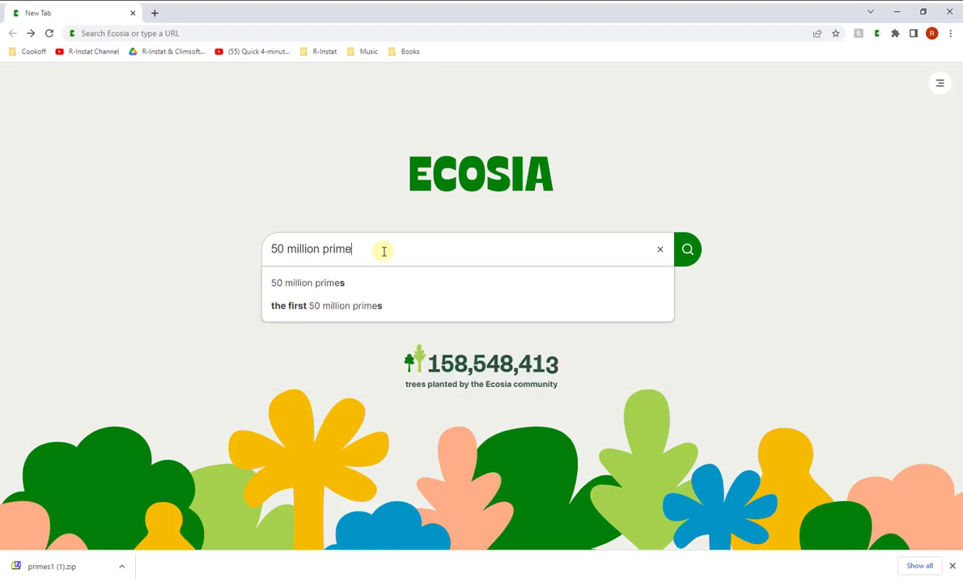
click(326, 283)
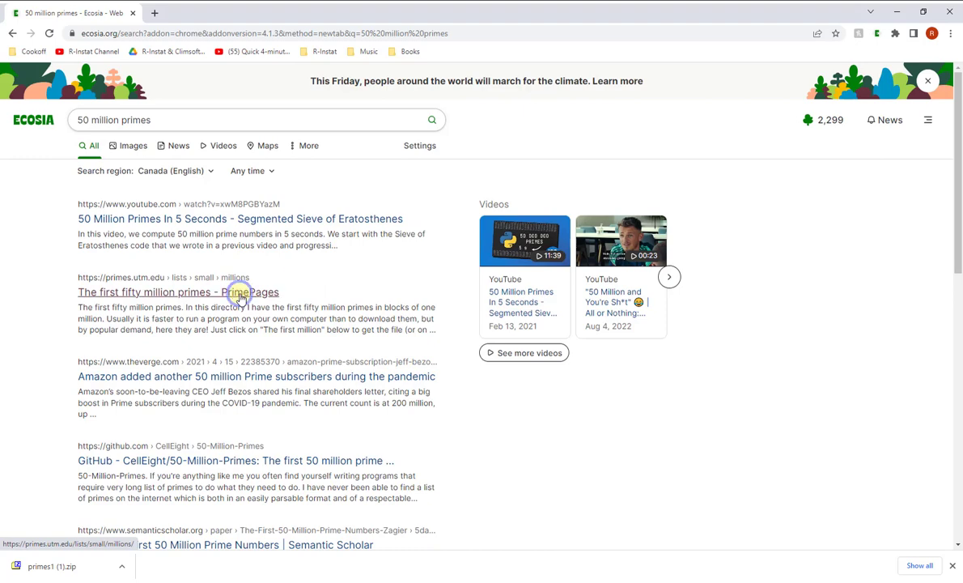
Visit the PrimePages list of the first fifty million primes, download the first million file and open the downloaded zip
click(240, 295)
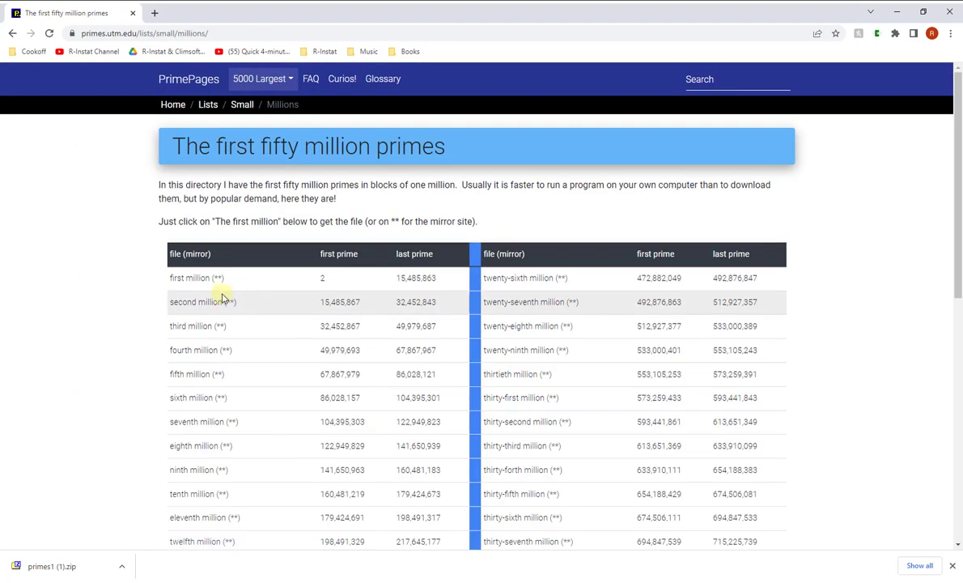
click(186, 280)
click(186, 280)
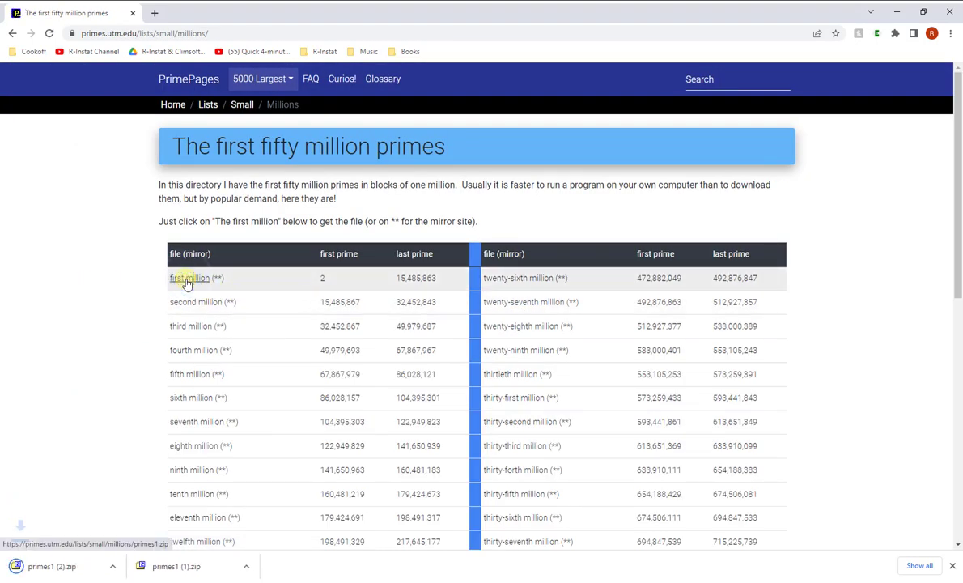
click(53, 566)
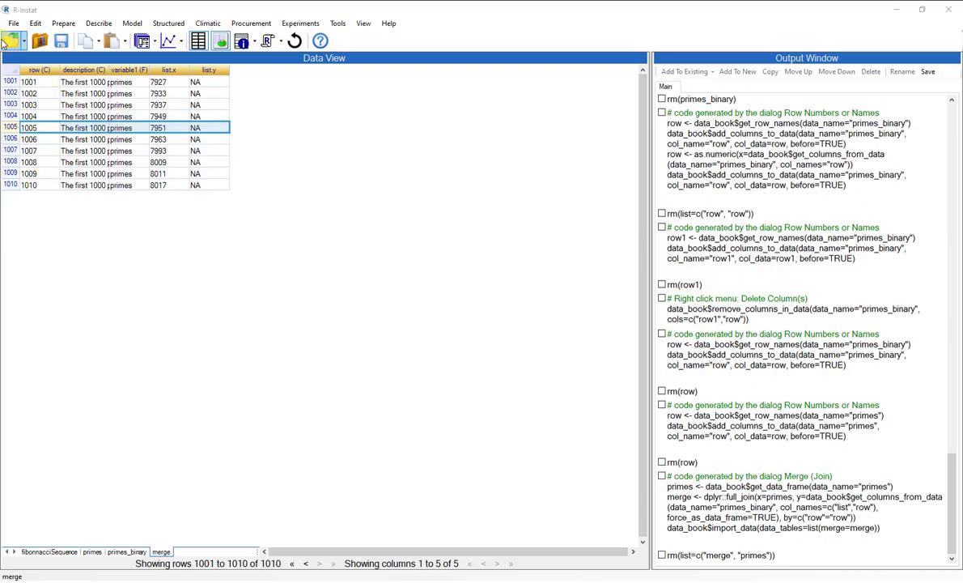
Import the primes1 text file from the Videos 2022 folder into R-Instat as a data frame with the default import options
click(8, 43)
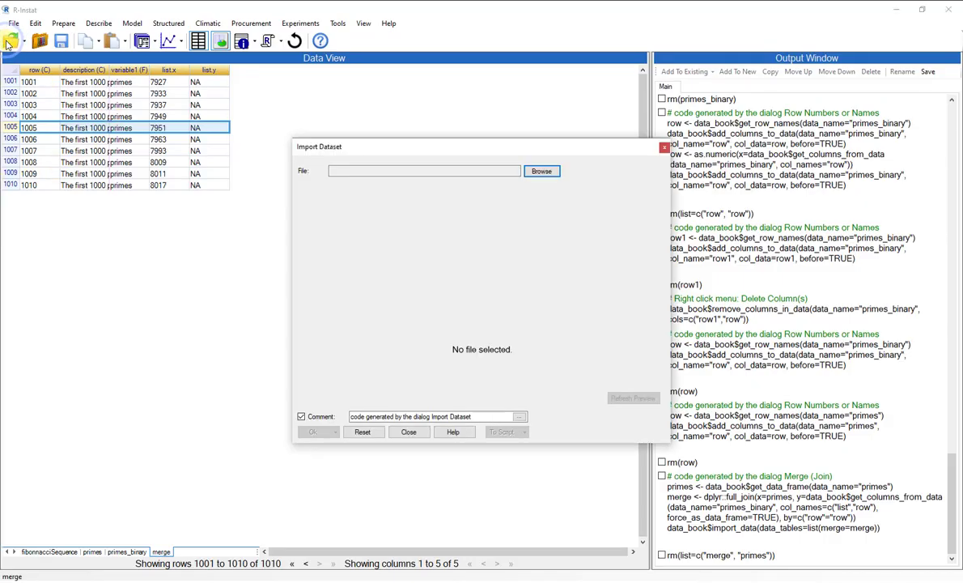
click(555, 171)
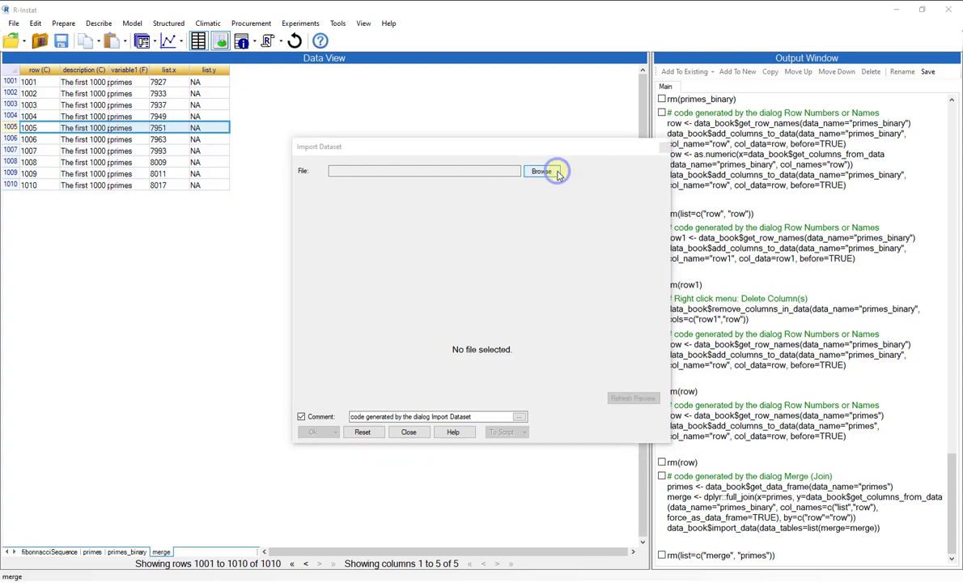
click(422, 299)
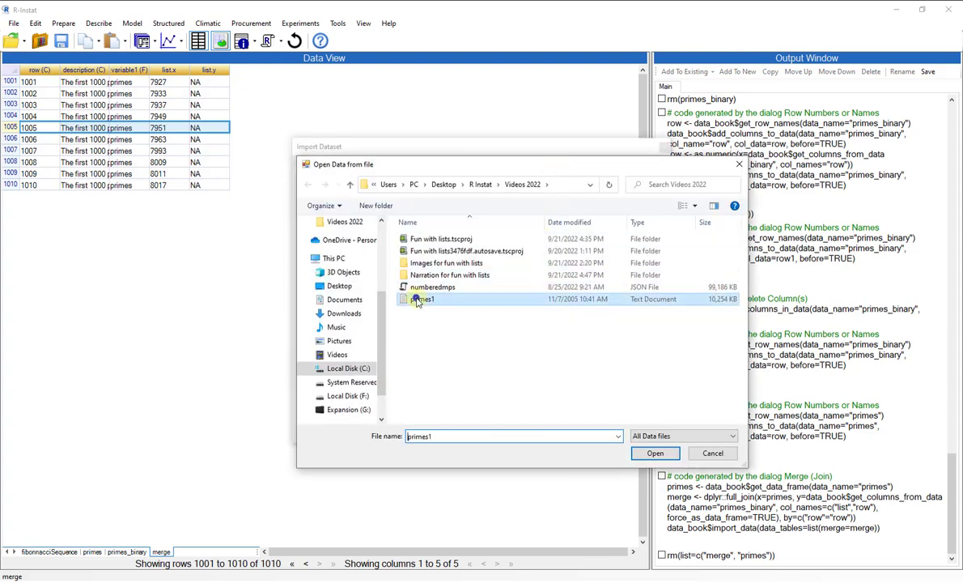
click(653, 453)
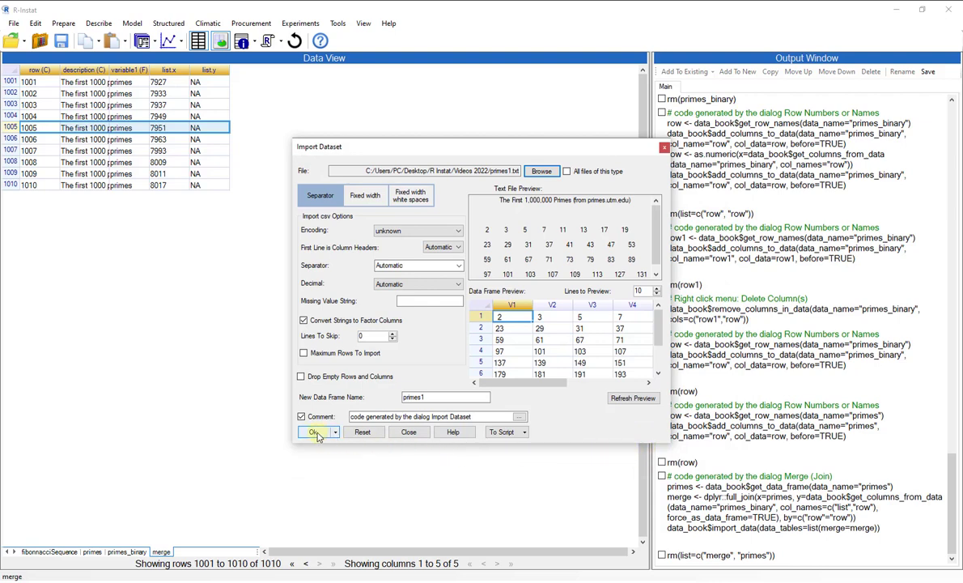
click(315, 432)
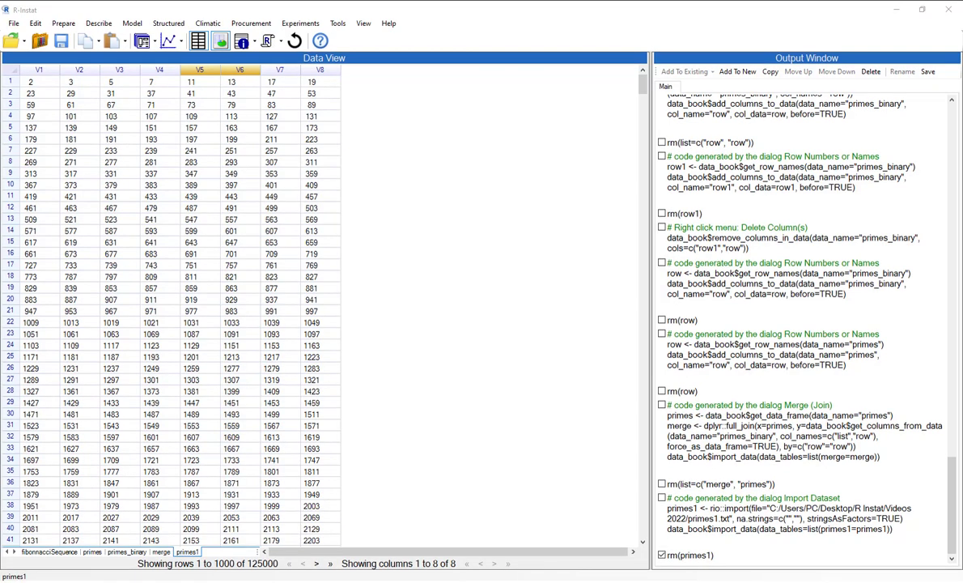
Examine pairs of neighbouring primes across the first two rows of the primes1 data frame
click(72, 82)
drag(72, 82, 149, 86)
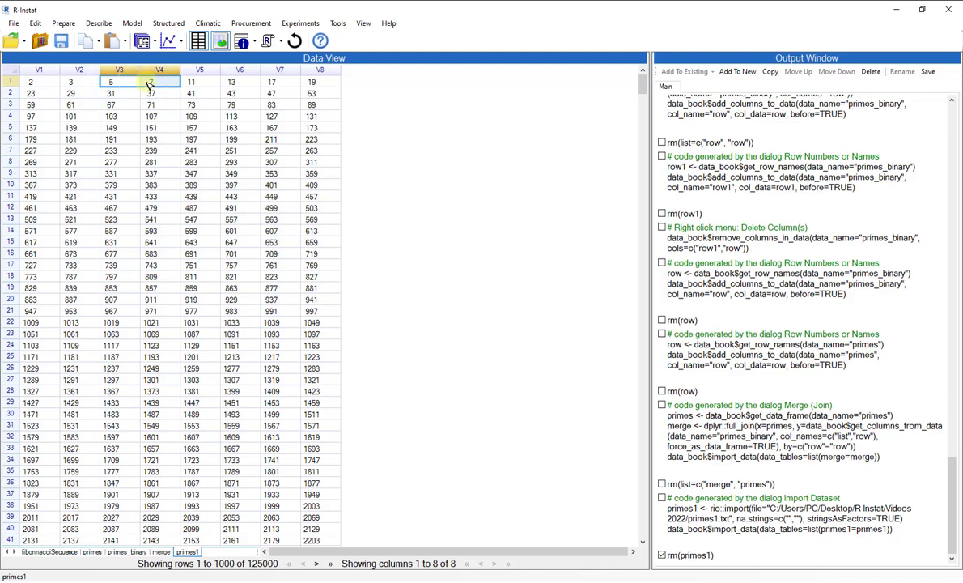
click(259, 80)
drag(308, 84, 308, 83)
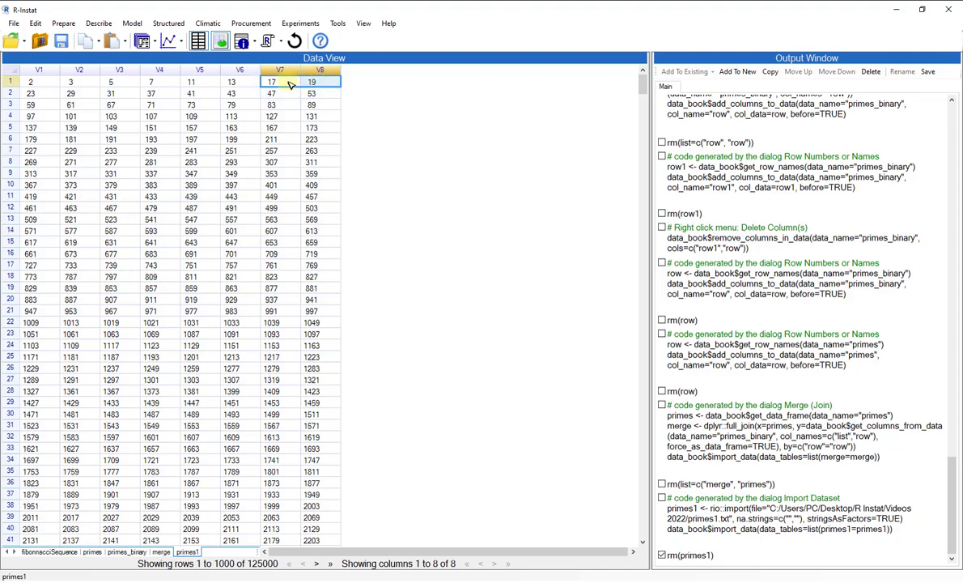
click(70, 93)
drag(96, 94, 122, 93)
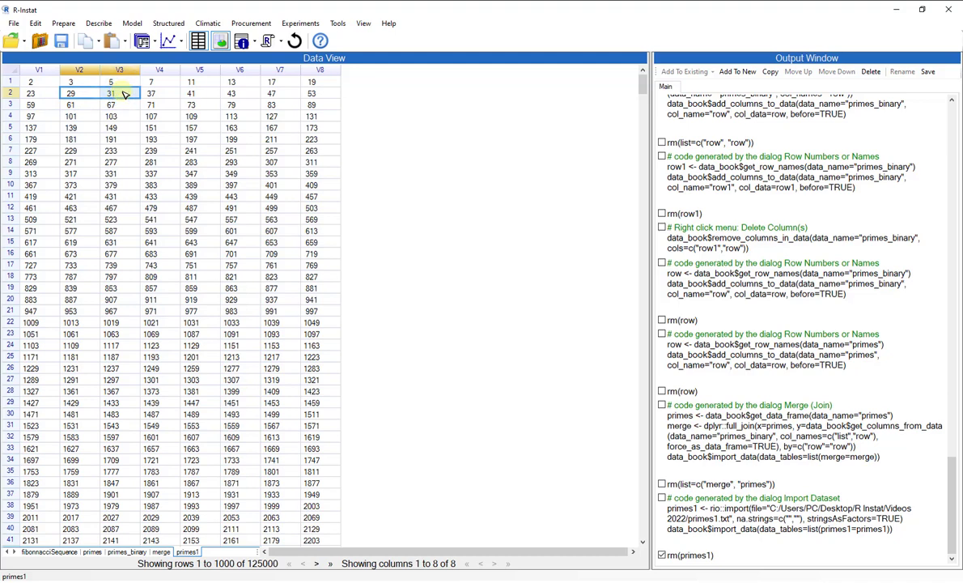
drag(188, 93, 244, 94)
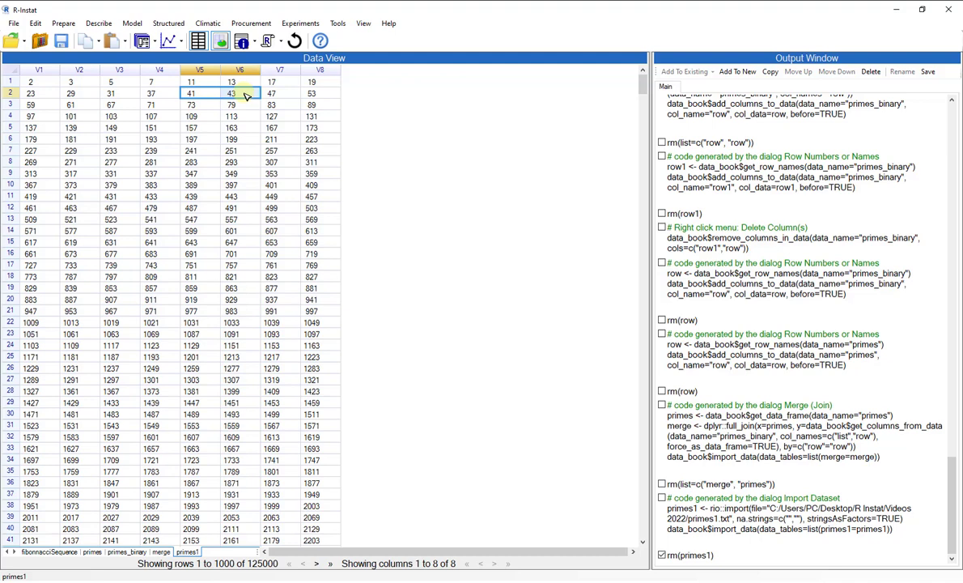
click(50, 93)
shift+click(80, 94)
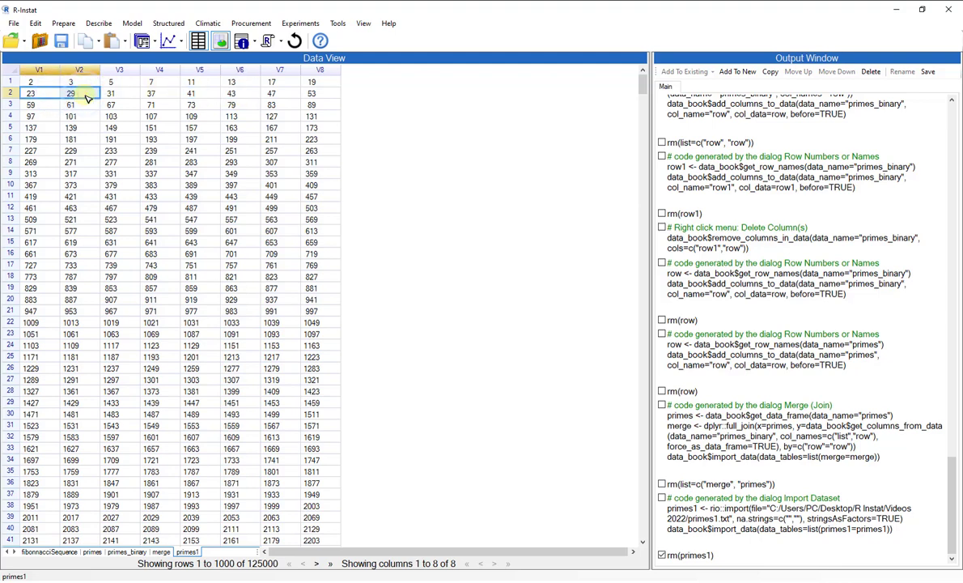
click(123, 94)
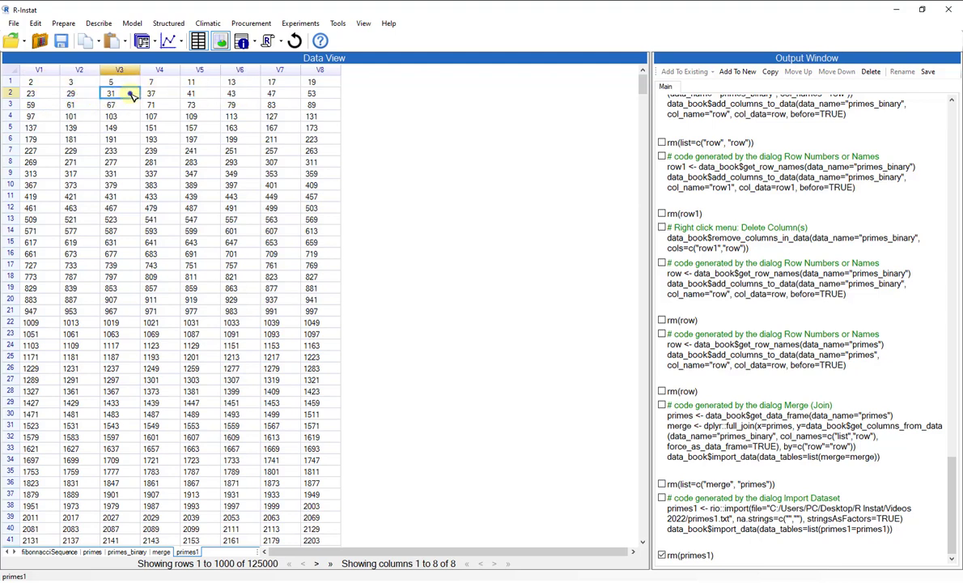
shift+click(162, 94)
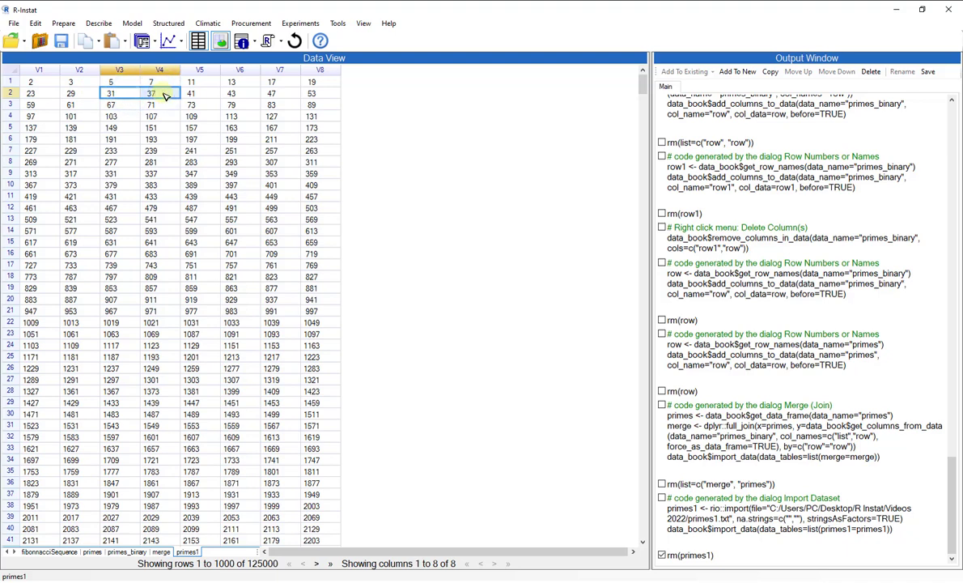
click(276, 94)
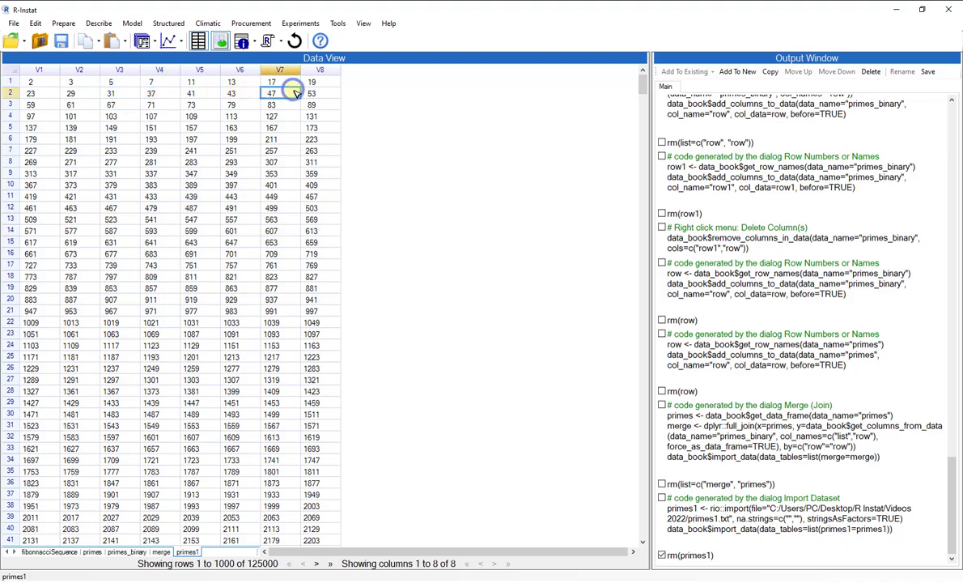
shift+click(327, 94)
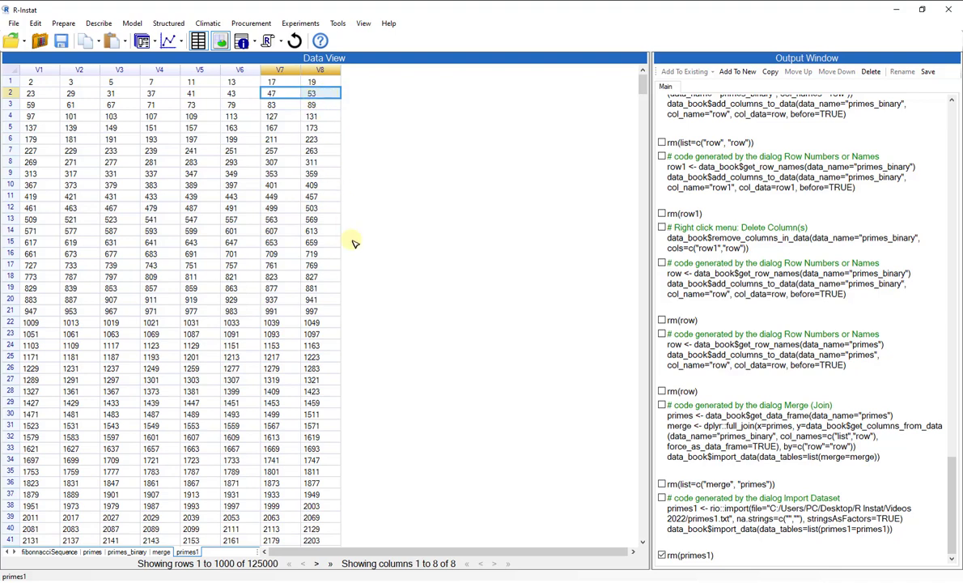
Examine the last row of the primes1 data frame, checking its V7–V8 and V5–V6 prime pairs
click(329, 564)
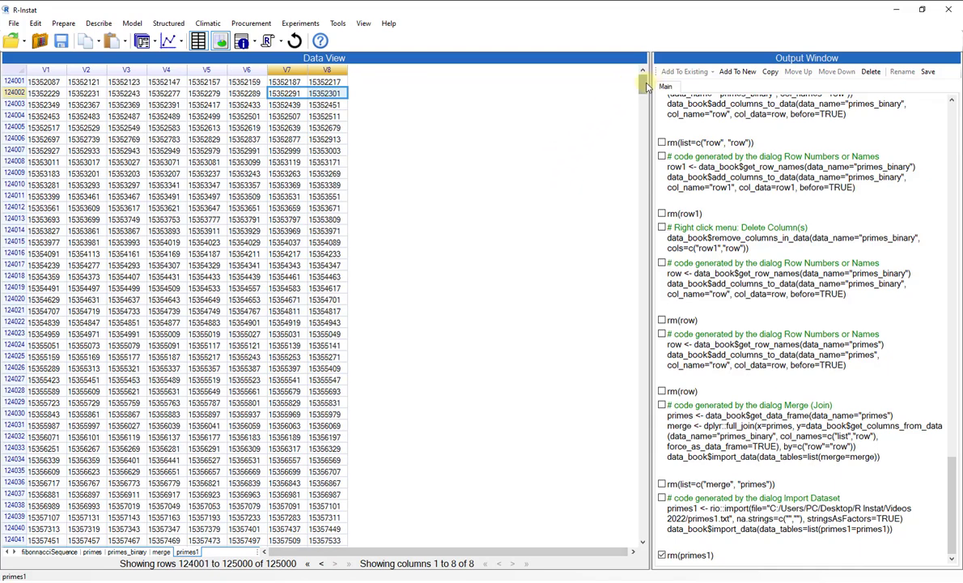
drag(644, 84, 663, 503)
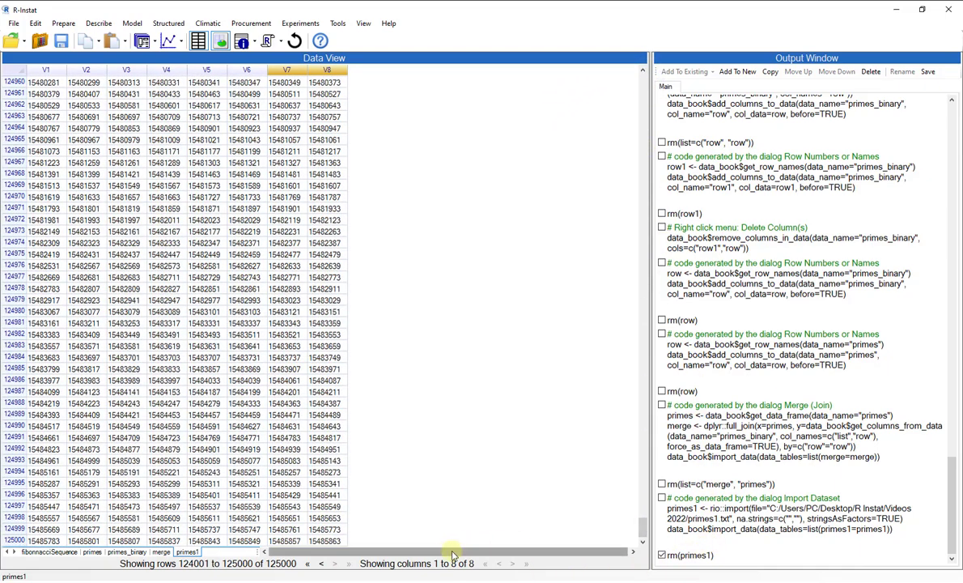
drag(283, 541, 322, 543)
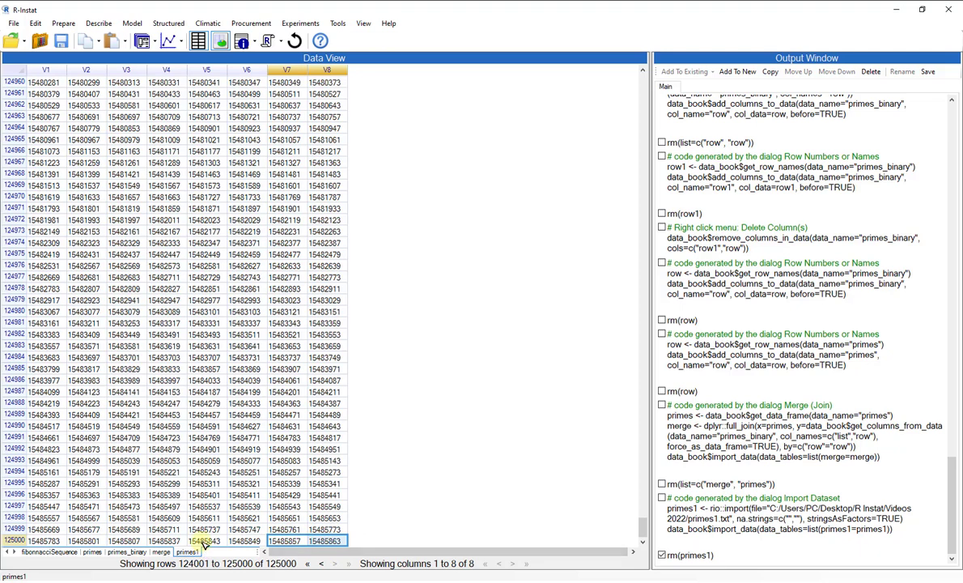
drag(198, 541, 254, 542)
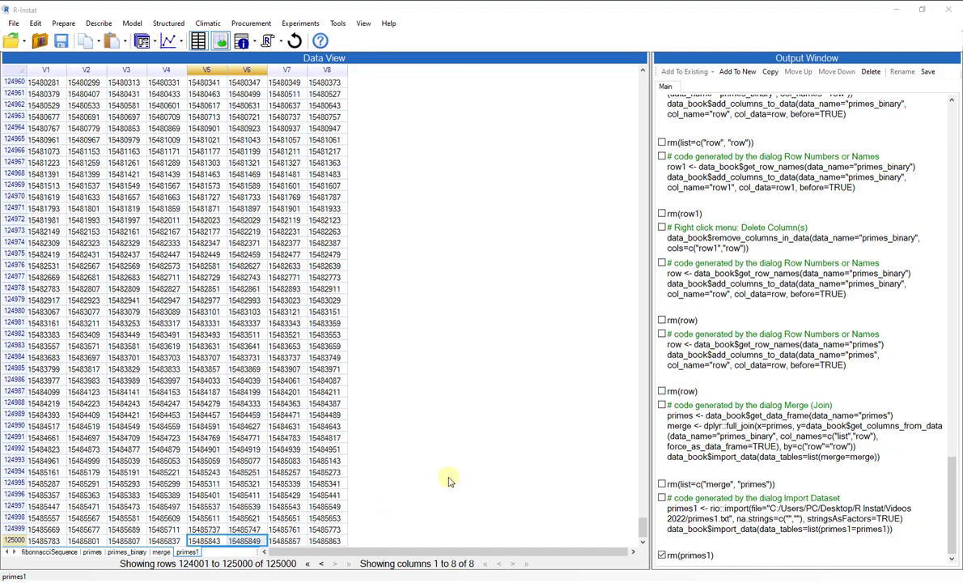
Stack all the columns of primes1 into a longer data frame, with the values going to a column named primes
click(65, 24)
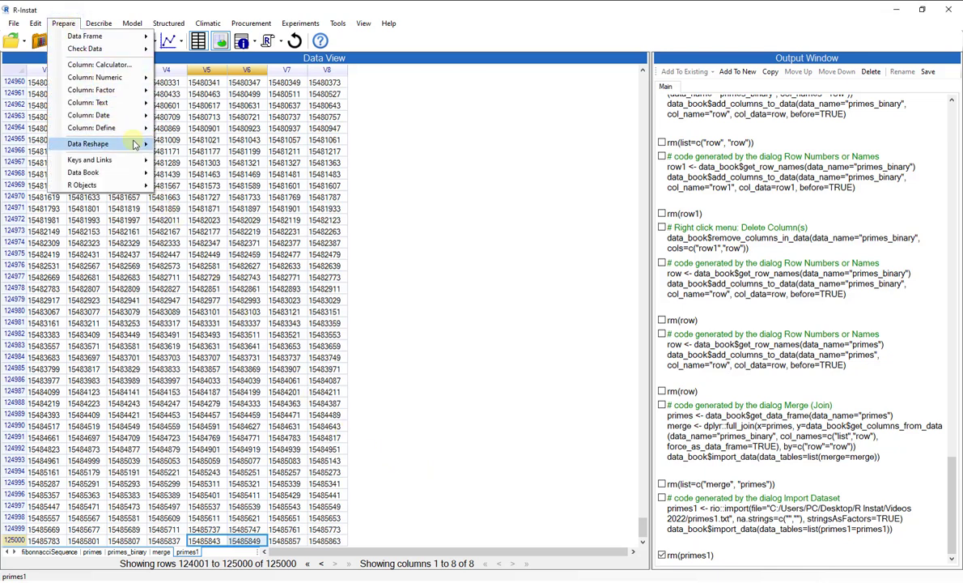
mouse_move(136, 144)
click(209, 173)
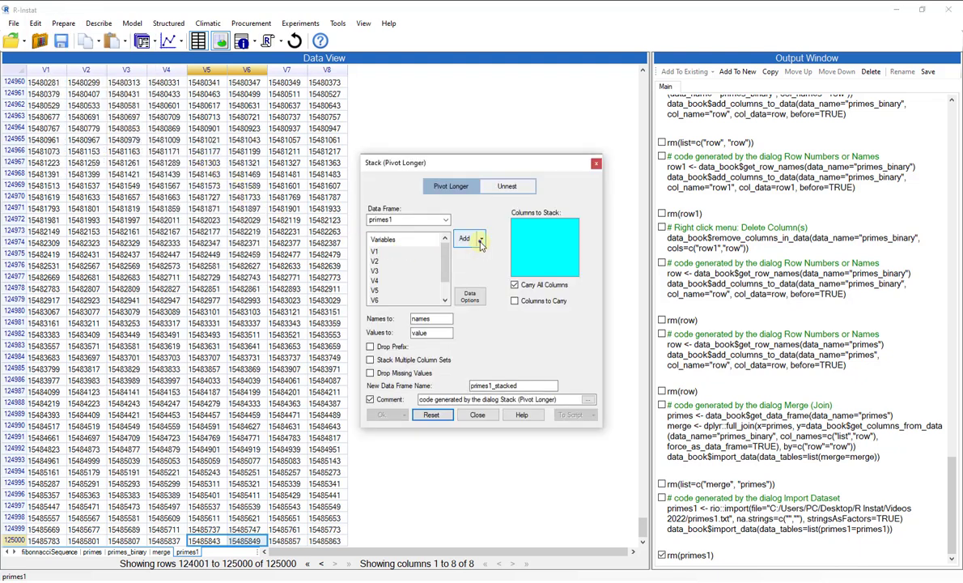
click(479, 241)
click(482, 266)
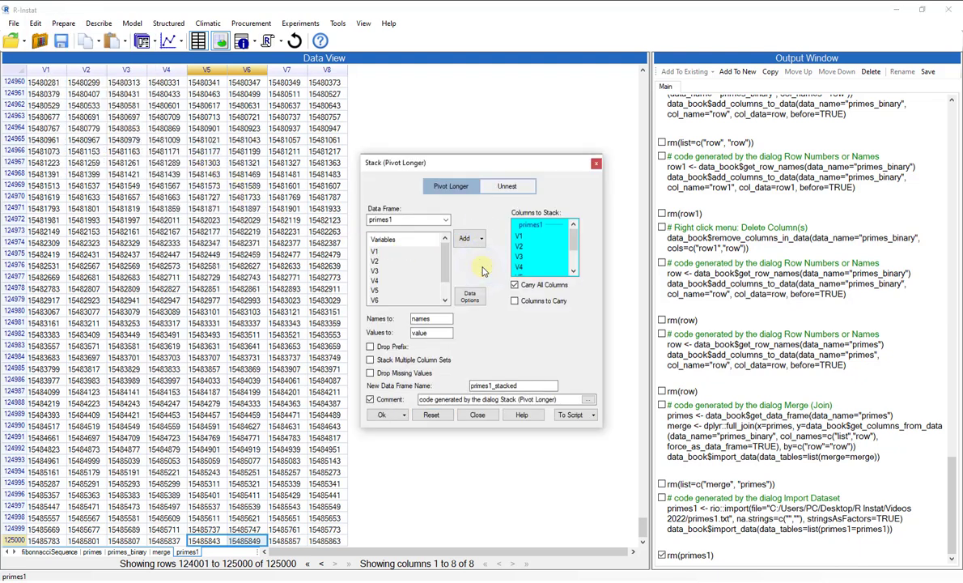
double_click(404, 332)
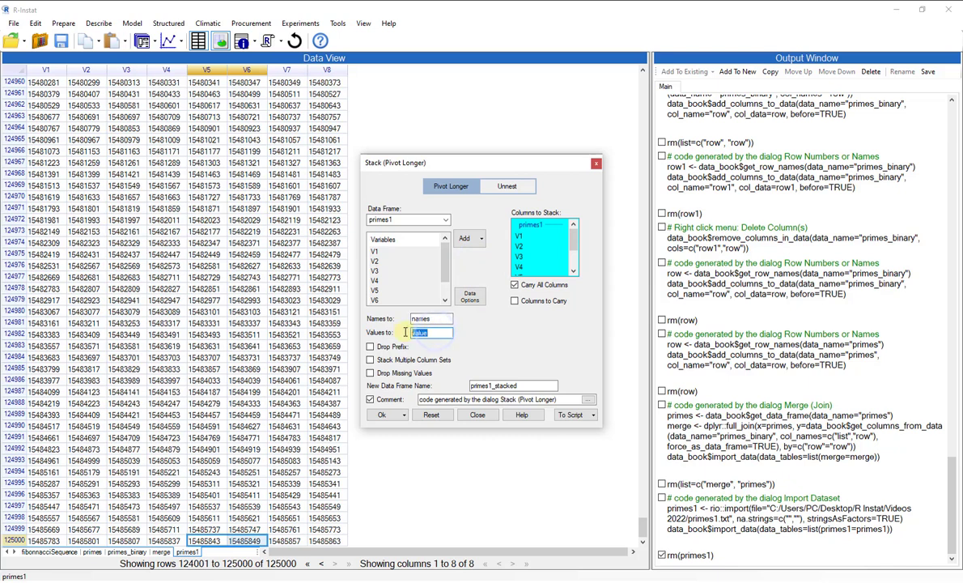
text(primes)
click(382, 415)
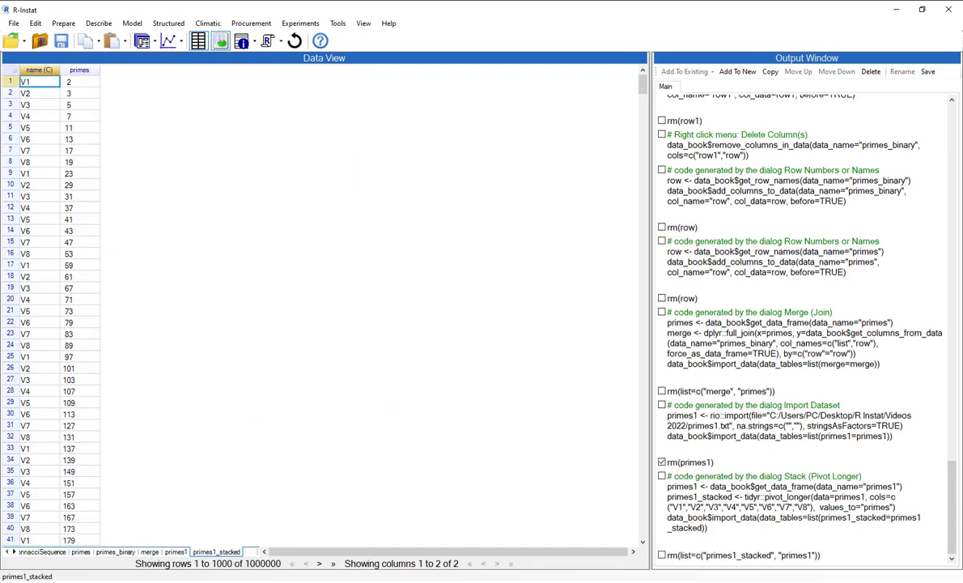
Transform the primes column of primes1_stacked into a new column of differences with a lag of 1, keeping the default column name
click(58, 24)
mouse_move(116, 81)
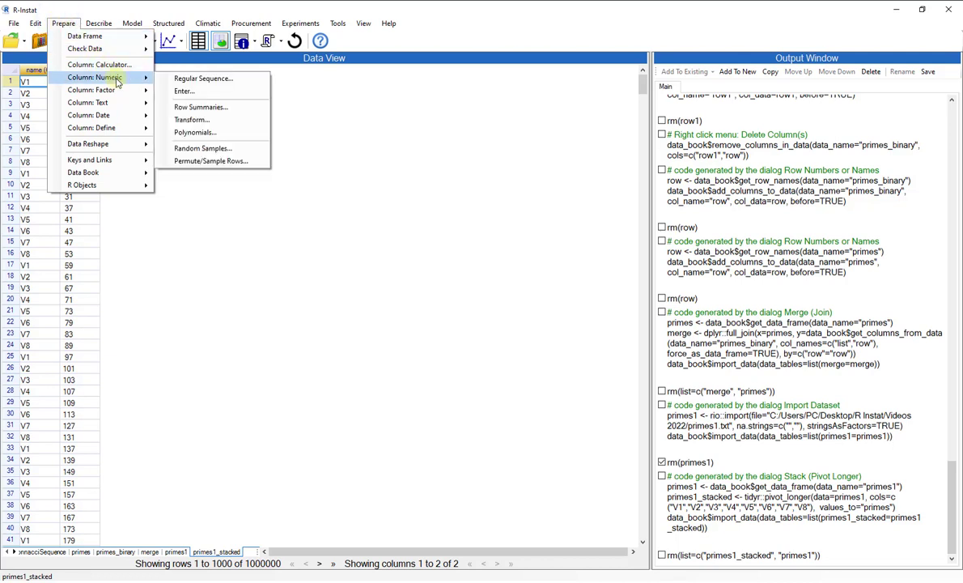
click(209, 119)
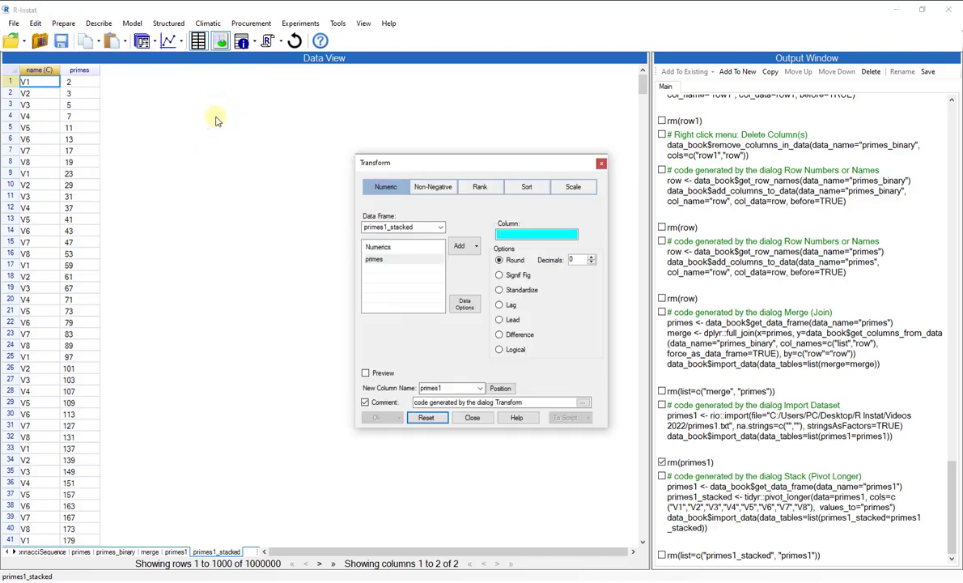
click(377, 260)
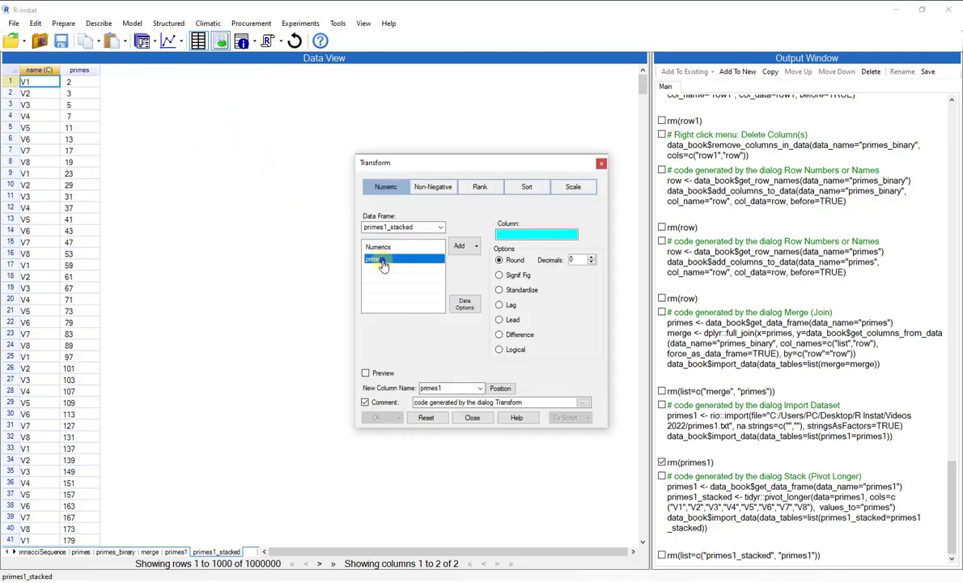
click(461, 246)
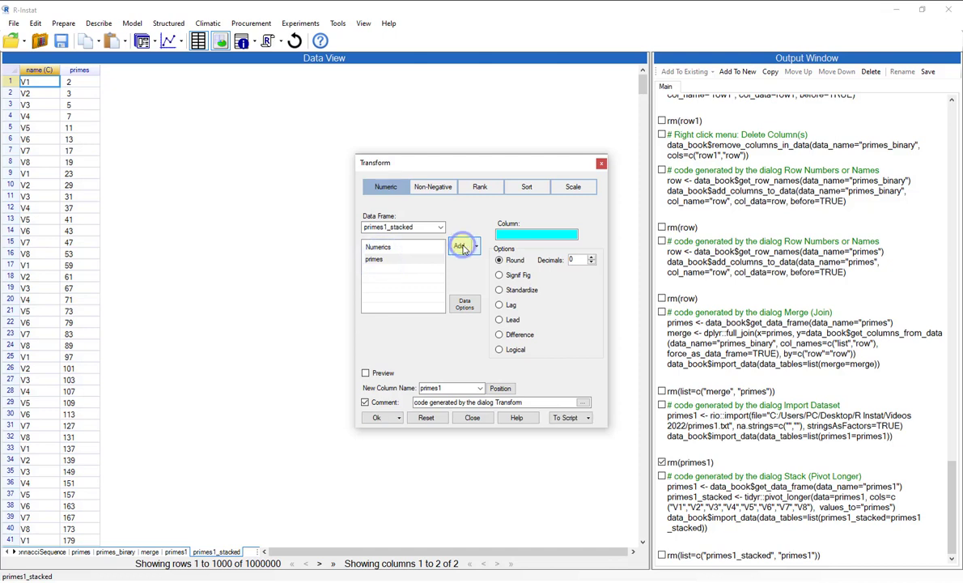
click(499, 335)
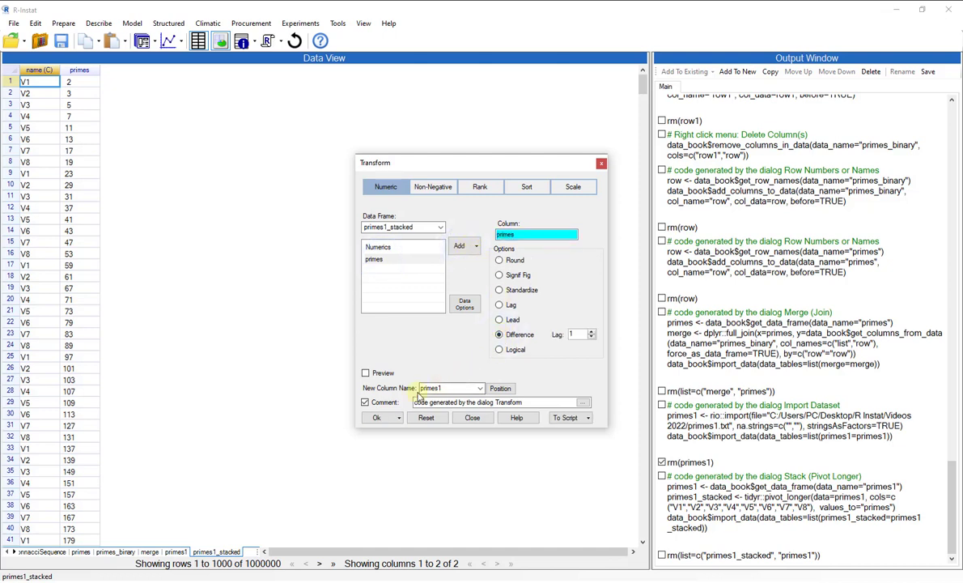
click(378, 419)
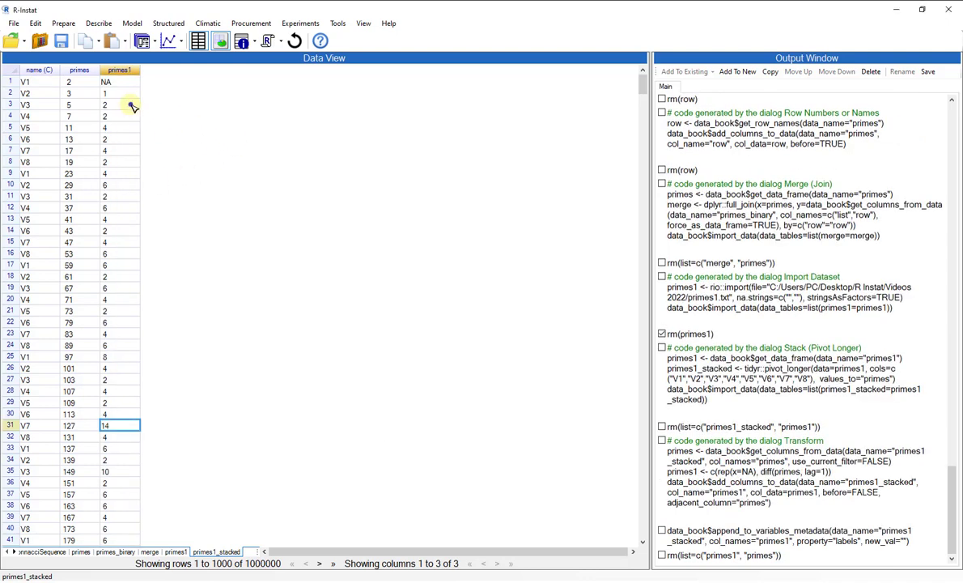
Examine the gaps between successive primes in the first rows of the new difference column
click(125, 104)
click(131, 117)
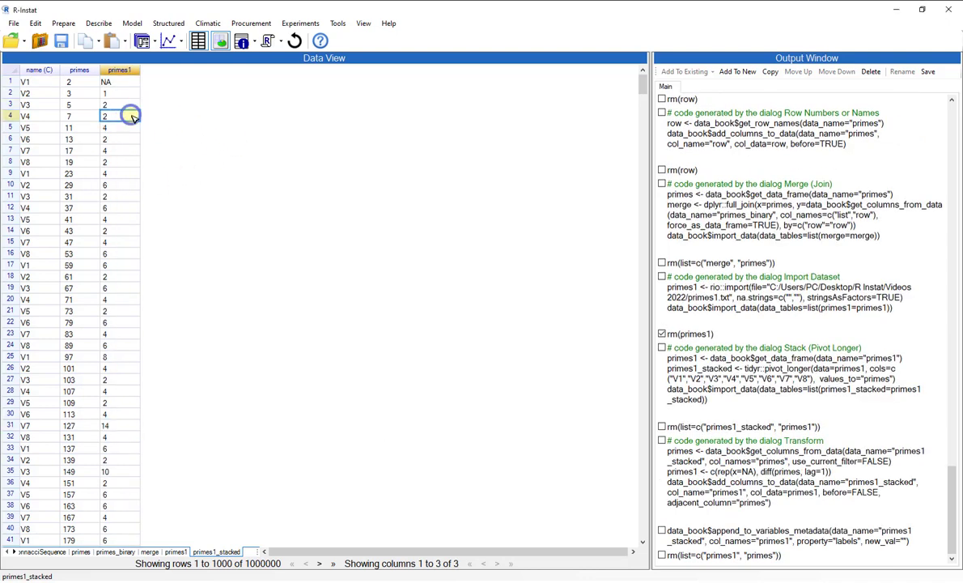
click(124, 184)
click(124, 208)
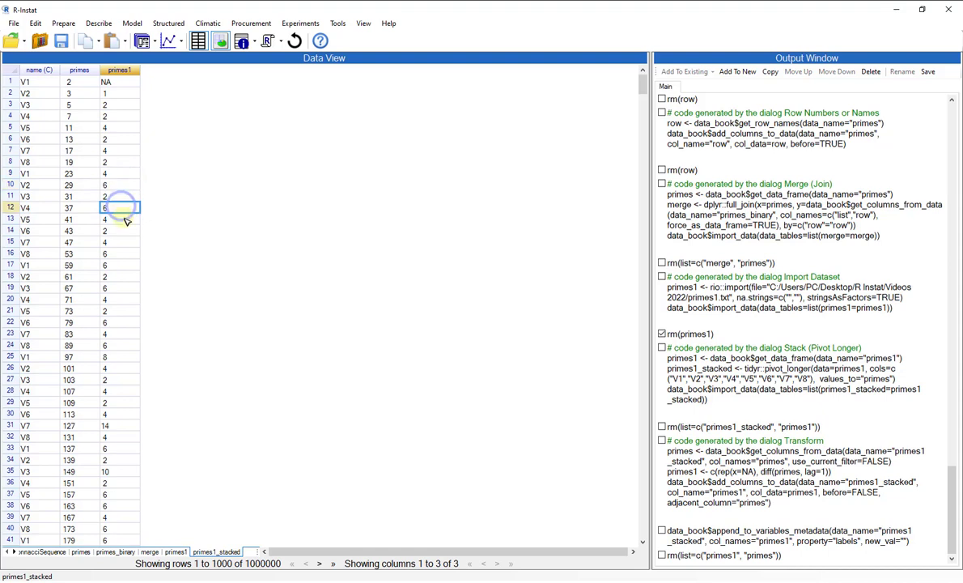
click(123, 254)
click(120, 139)
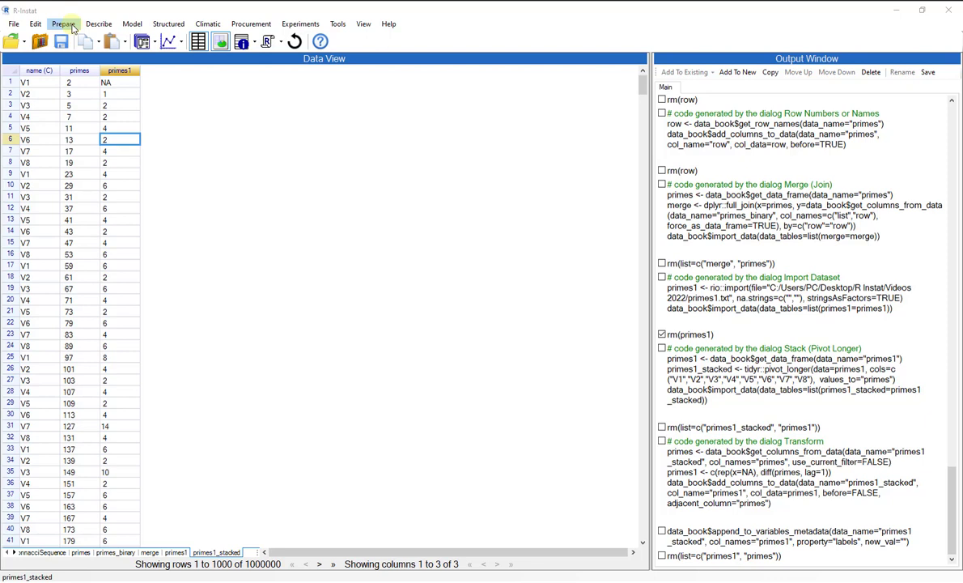
Evaluate 154*14 as a trial in the Calculations dialog, and reset the dialog without saving a result
click(70, 25)
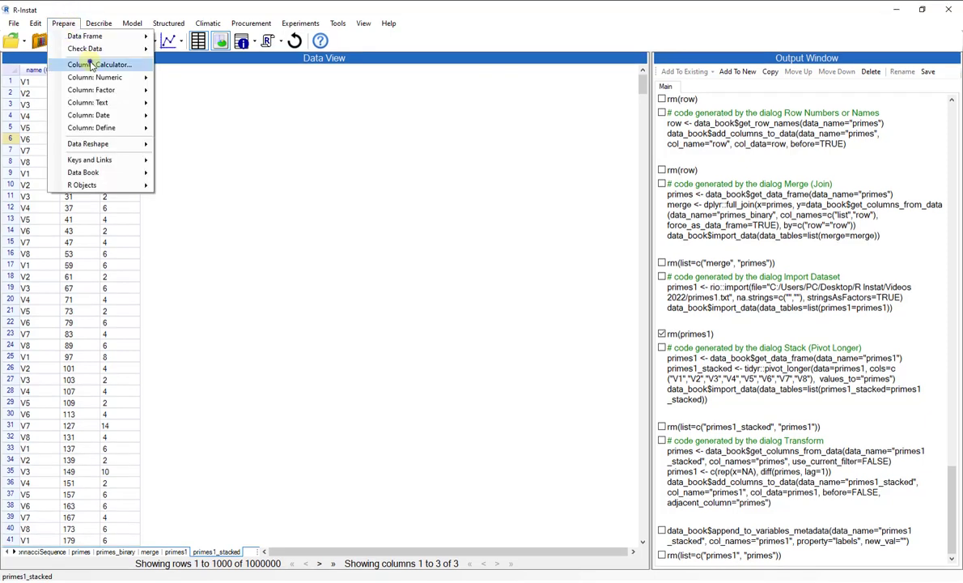
click(89, 63)
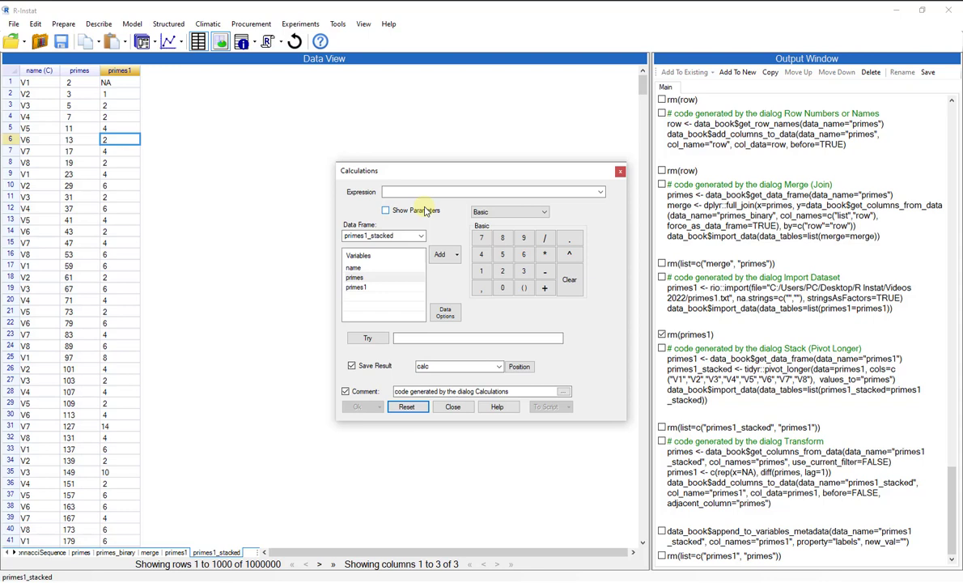
click(442, 191)
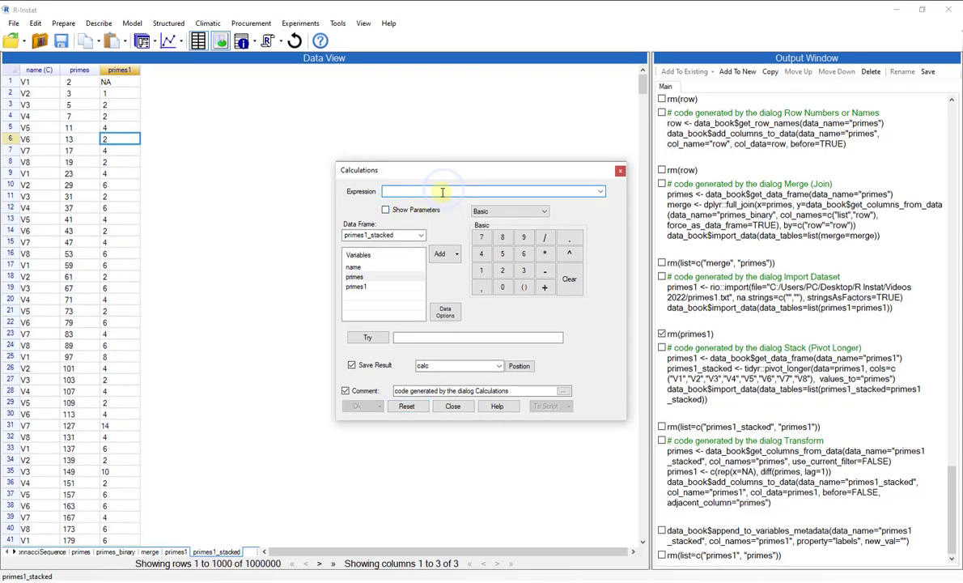
text(154*14)
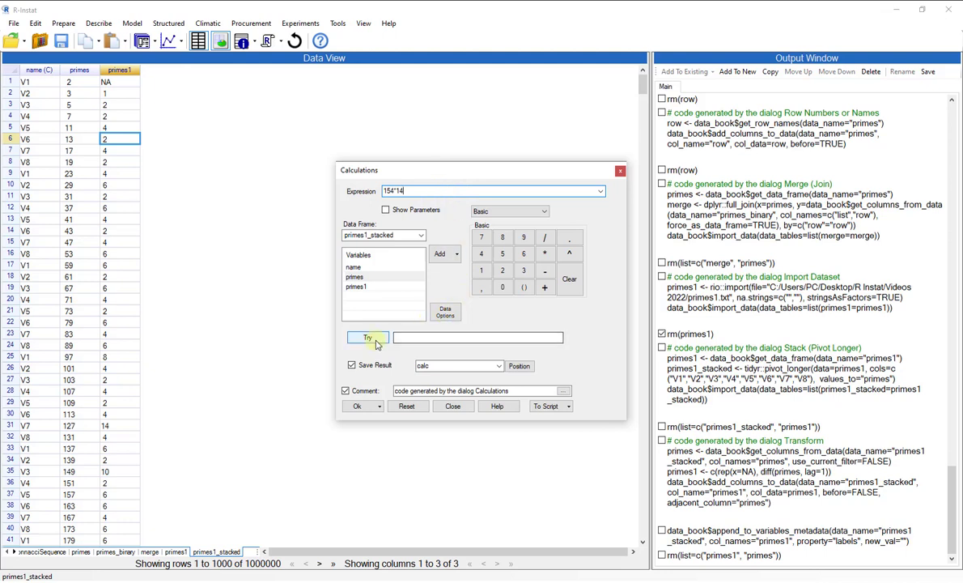
click(372, 339)
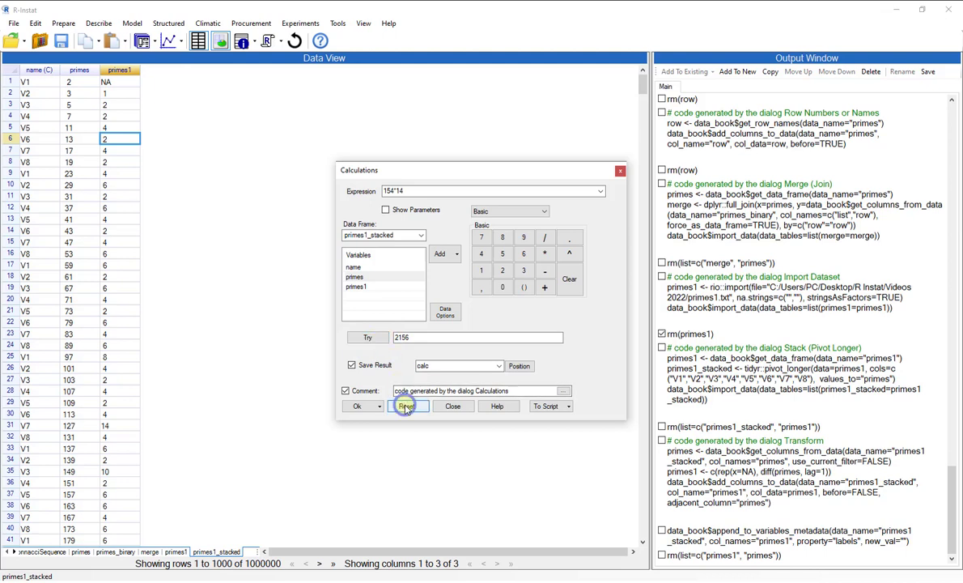
click(404, 407)
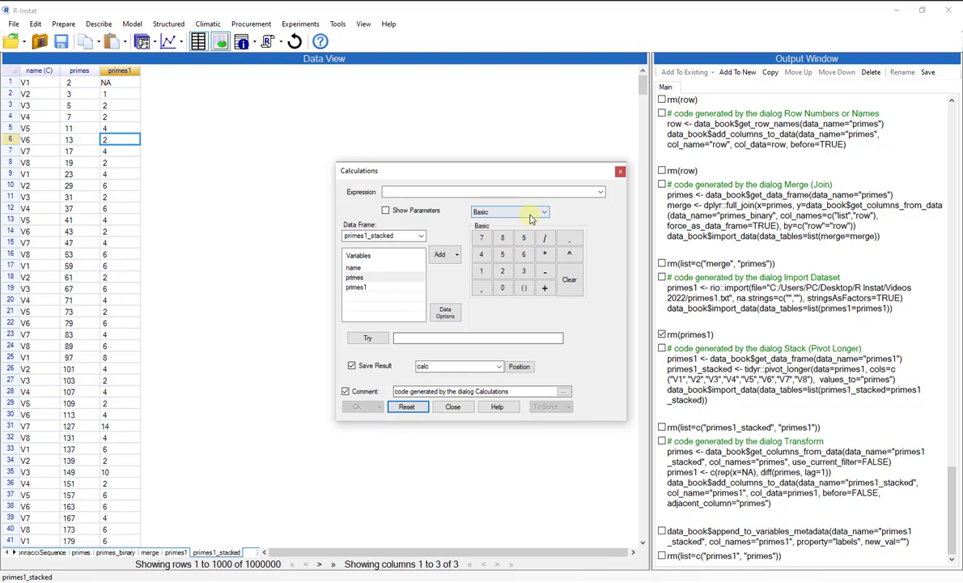
Calculate c(NA,diff(primes)) with the Transform functions, try it out, and save the result under the default column name
click(531, 215)
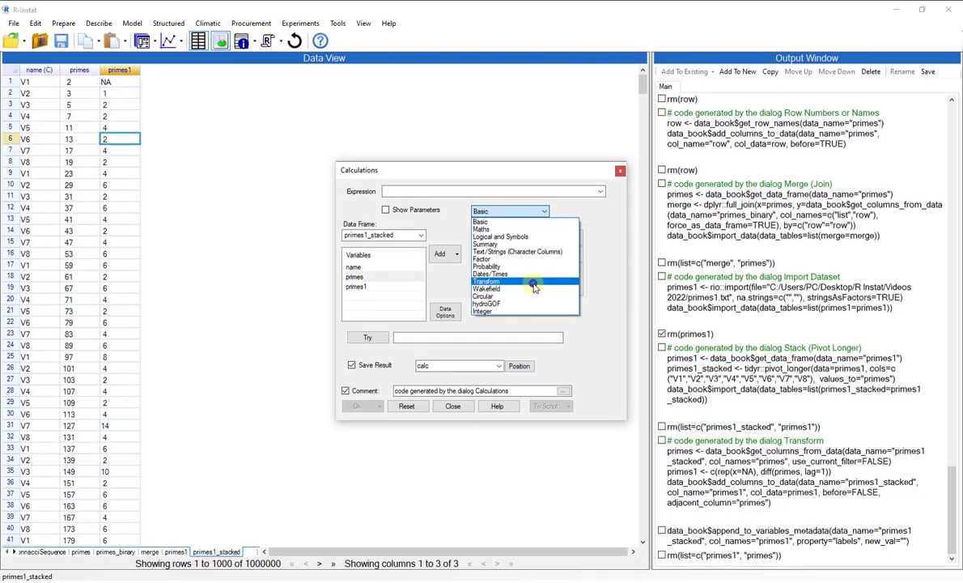
click(533, 282)
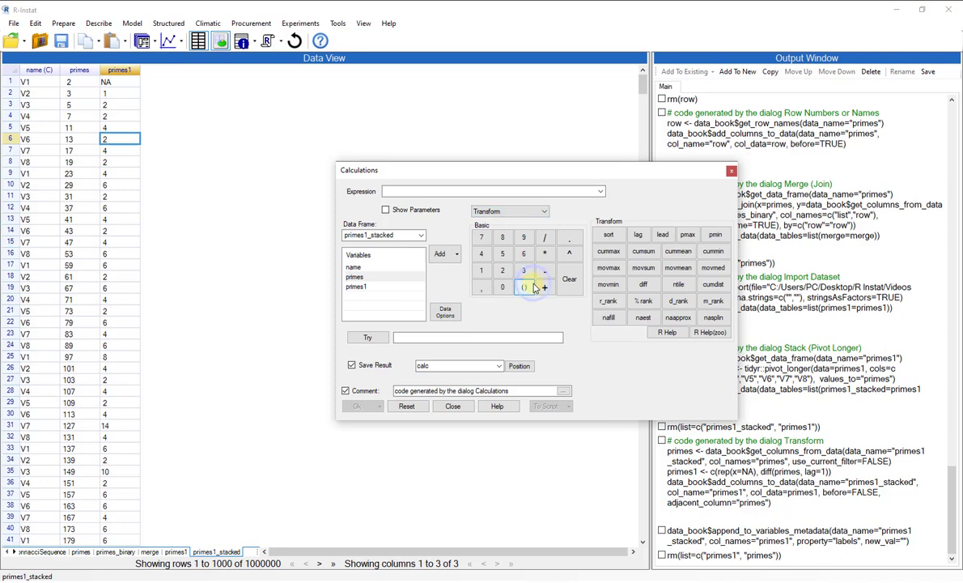
click(643, 284)
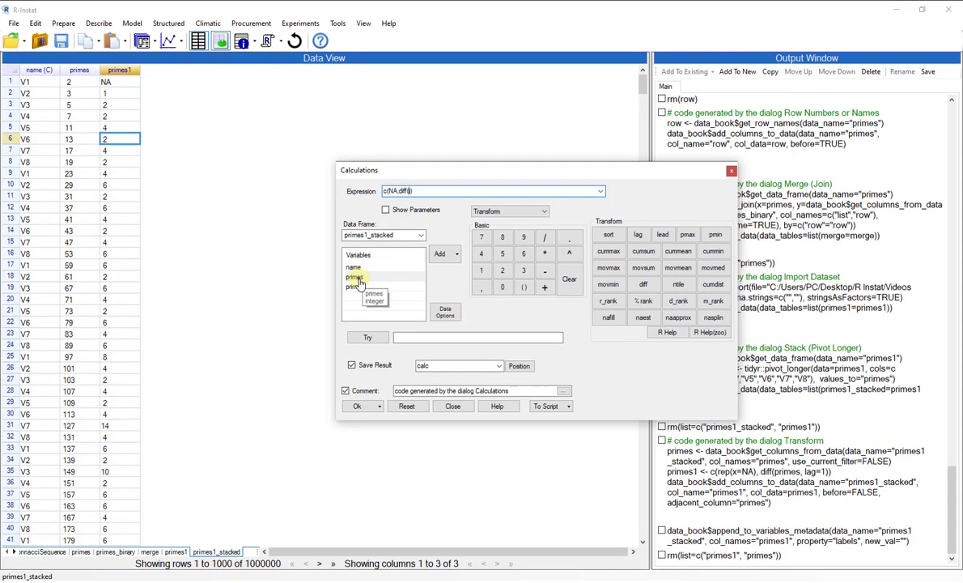
click(361, 277)
click(440, 255)
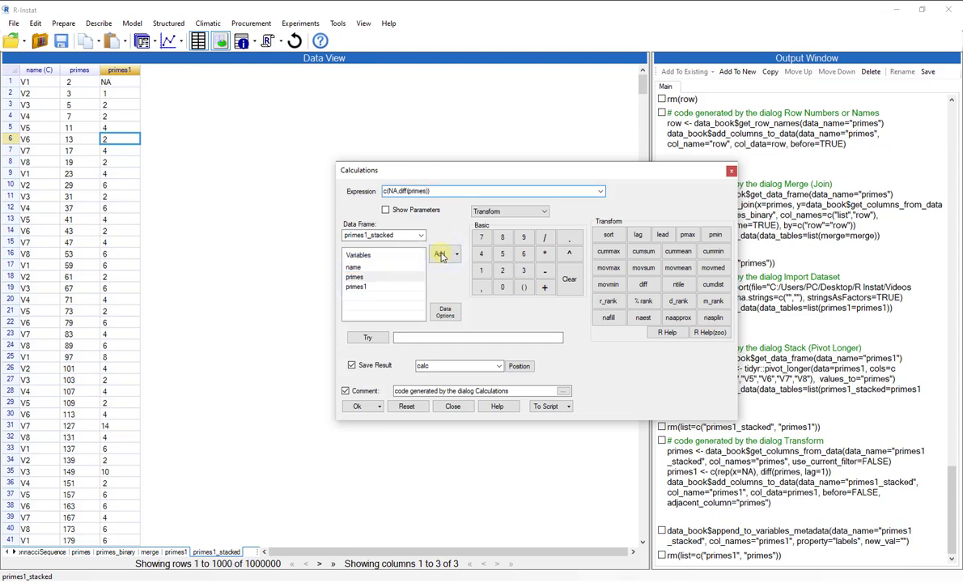
click(374, 337)
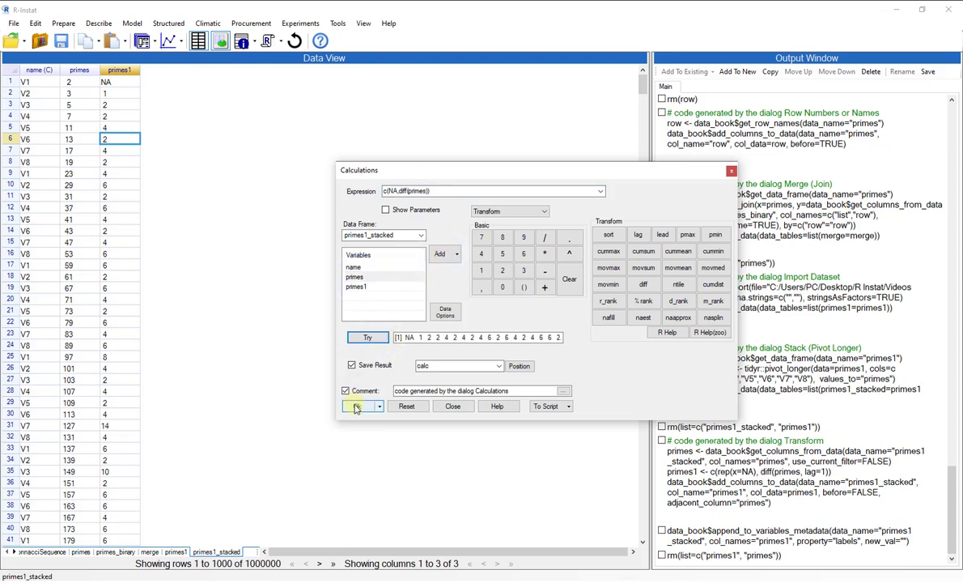
click(356, 405)
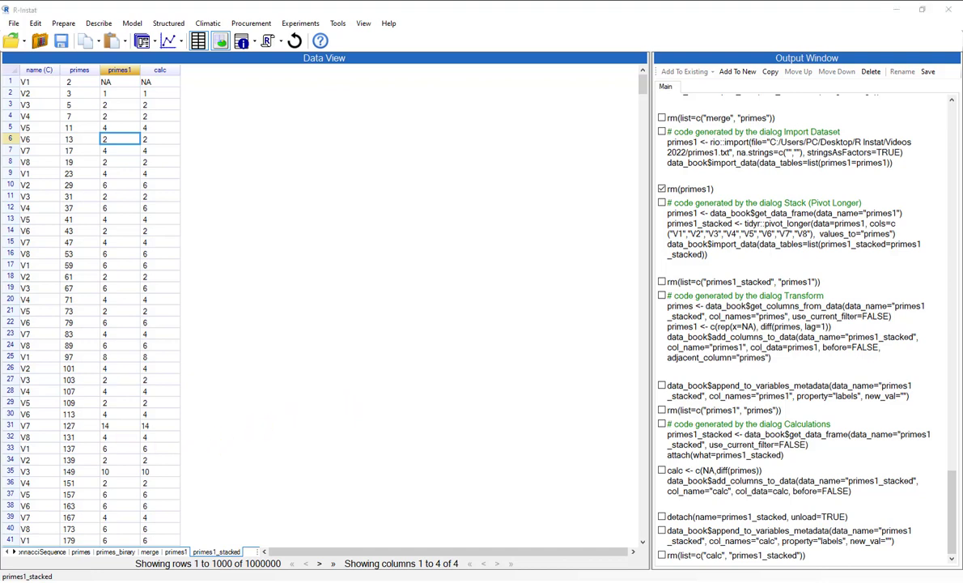
Convert the primes1 column to a factor and review the frequencies of its levels, accepting the existing labels
right_click(120, 70)
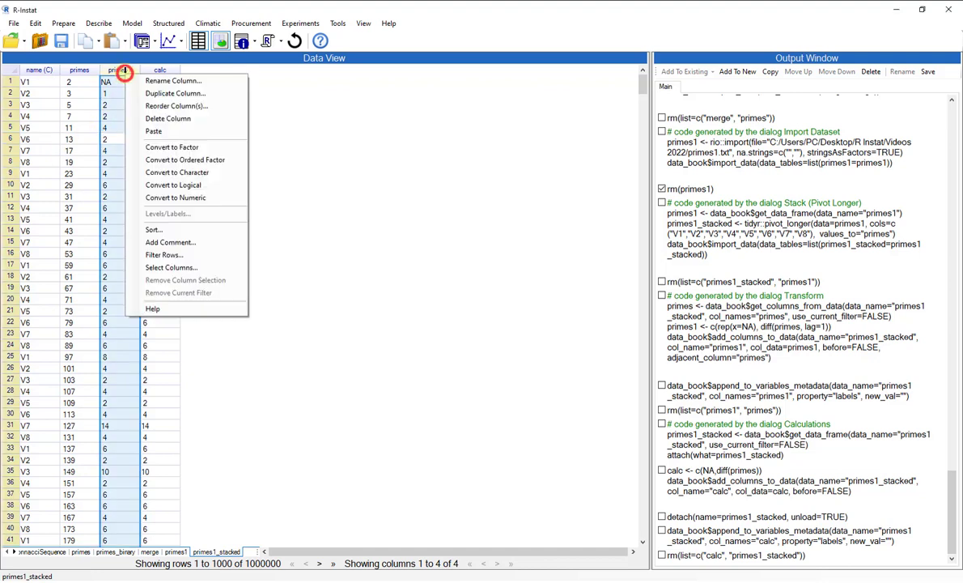
click(146, 147)
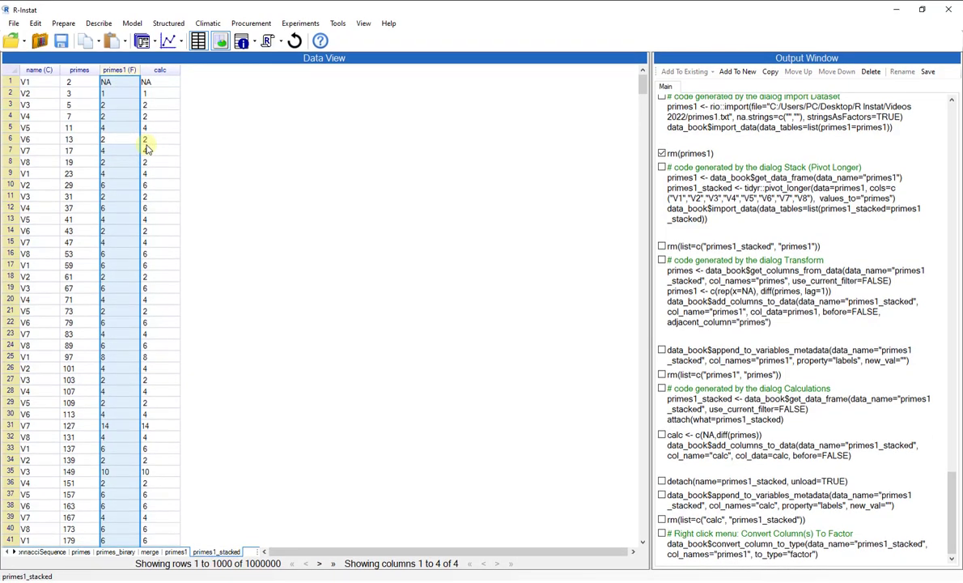
right_click(114, 68)
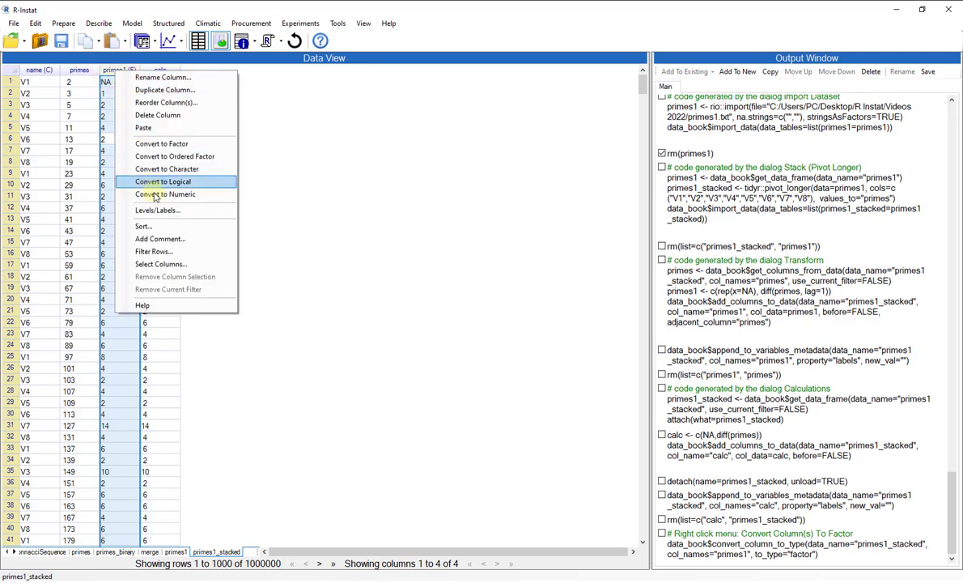
click(153, 213)
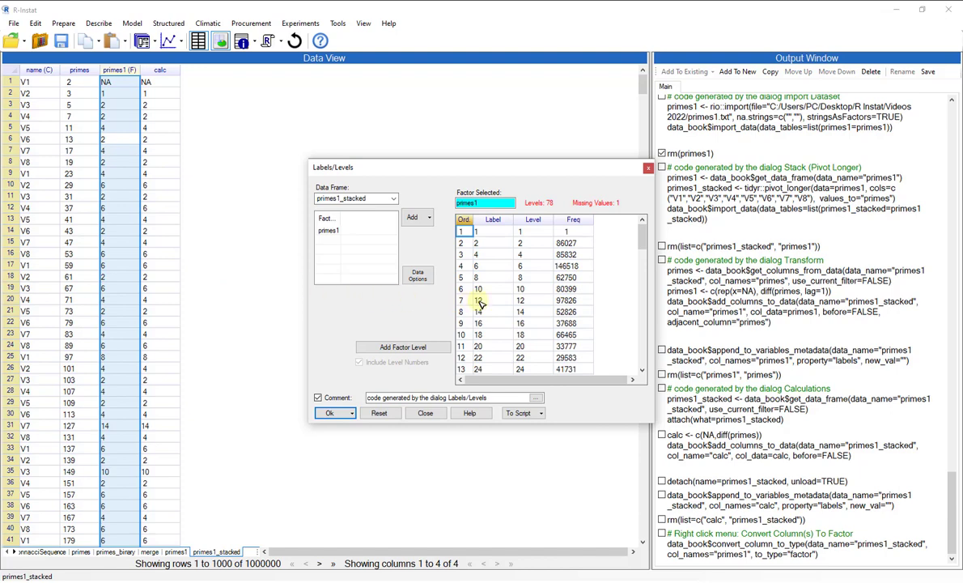
click(586, 244)
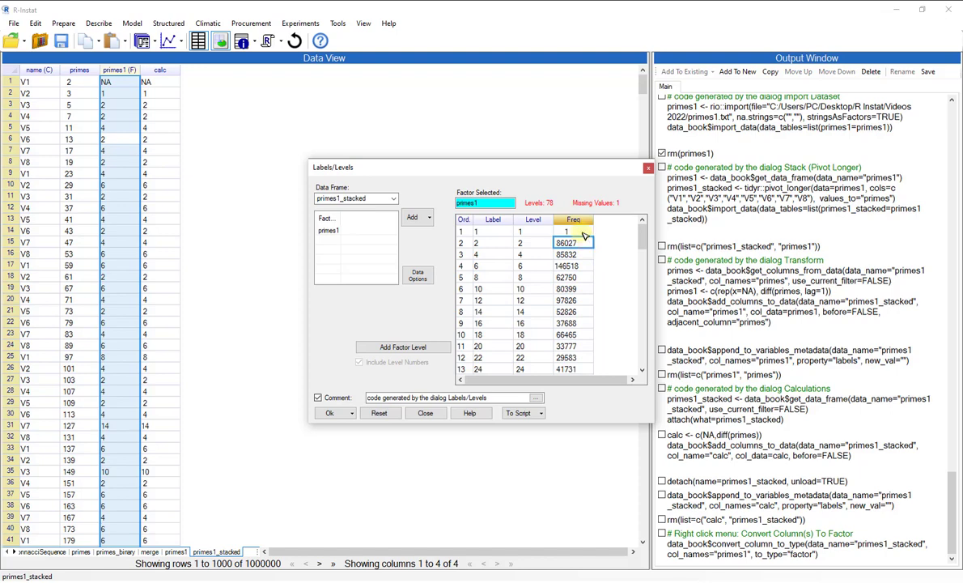
click(581, 266)
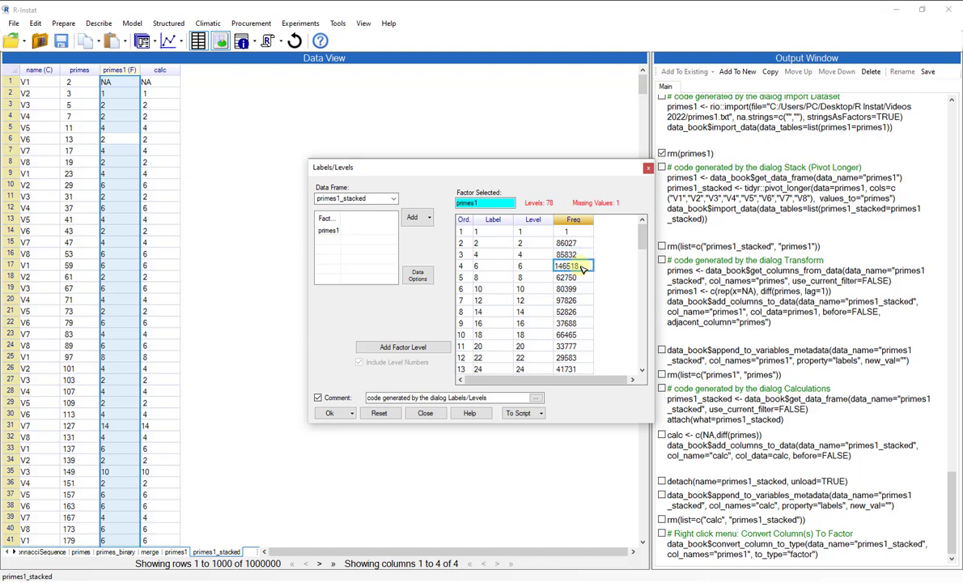
click(586, 302)
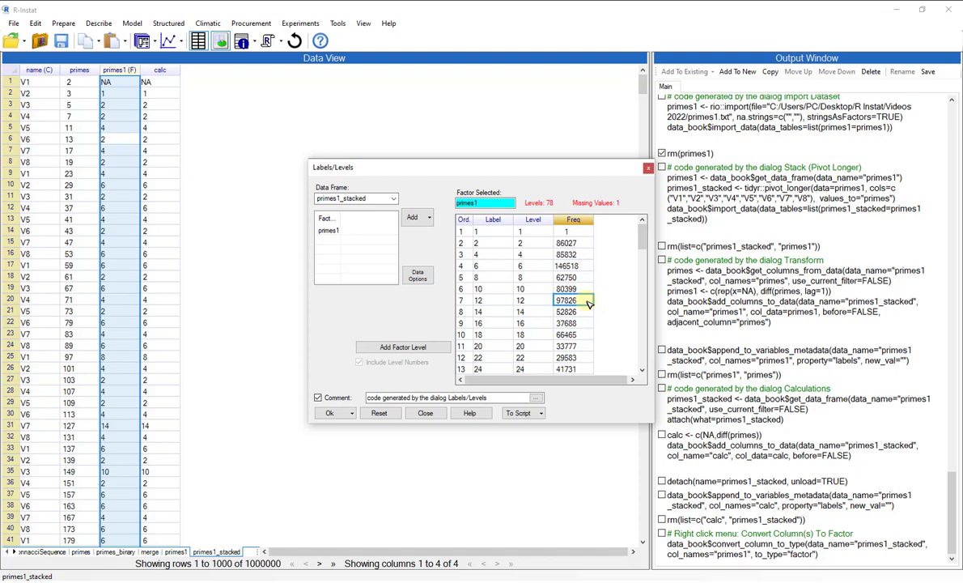
click(334, 416)
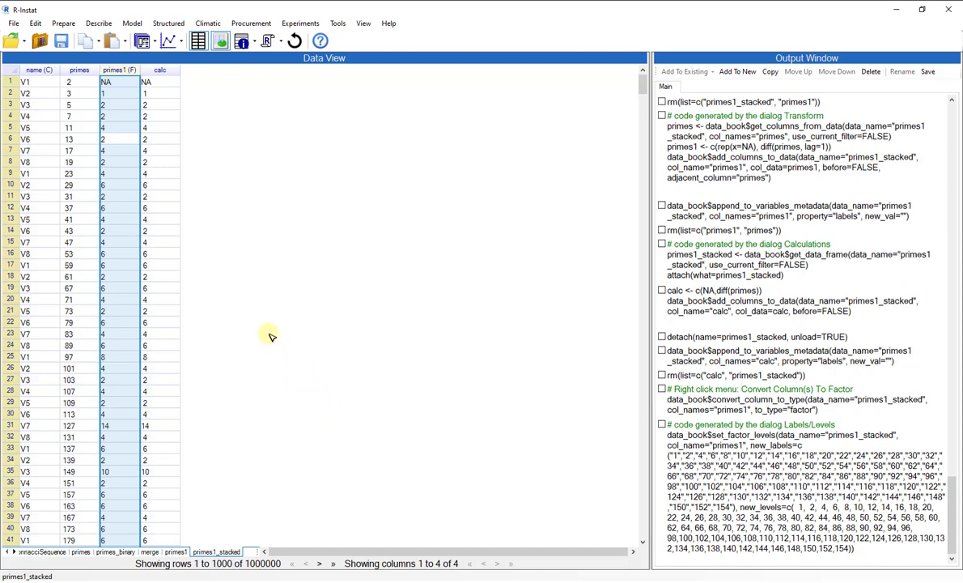
Calculate the binary form of the primes column with R.utils::intToBin(primes), try it out, and save the result as binary
click(154, 43)
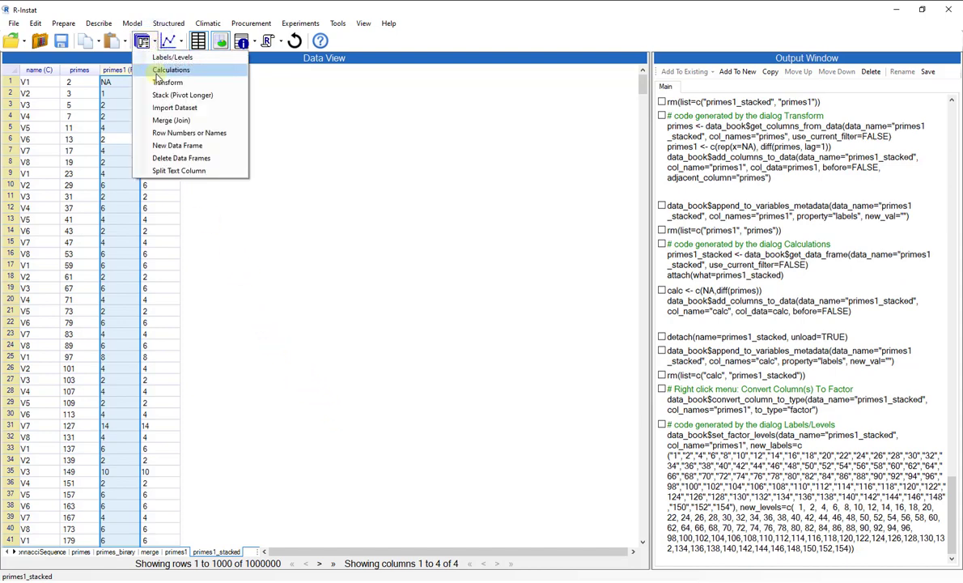
click(146, 68)
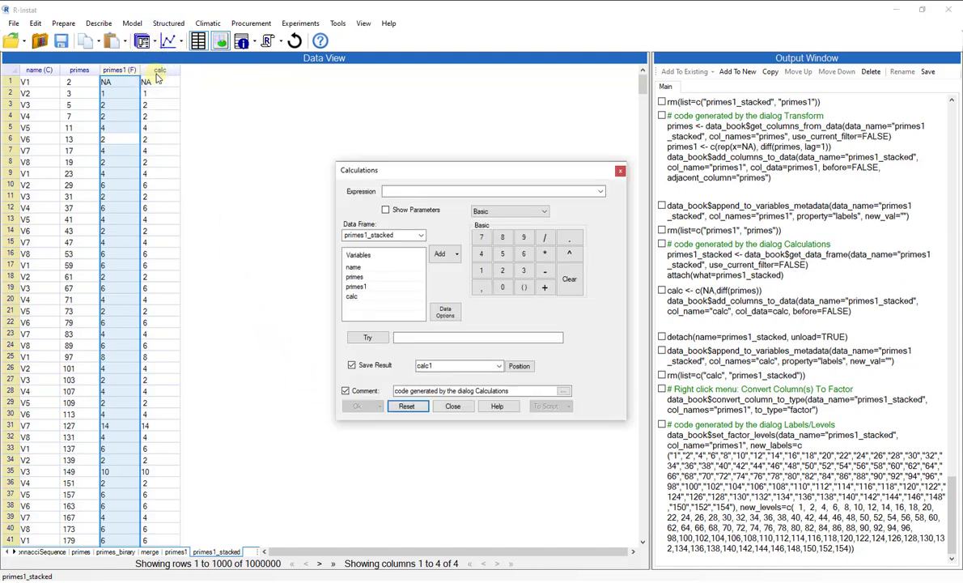
click(544, 211)
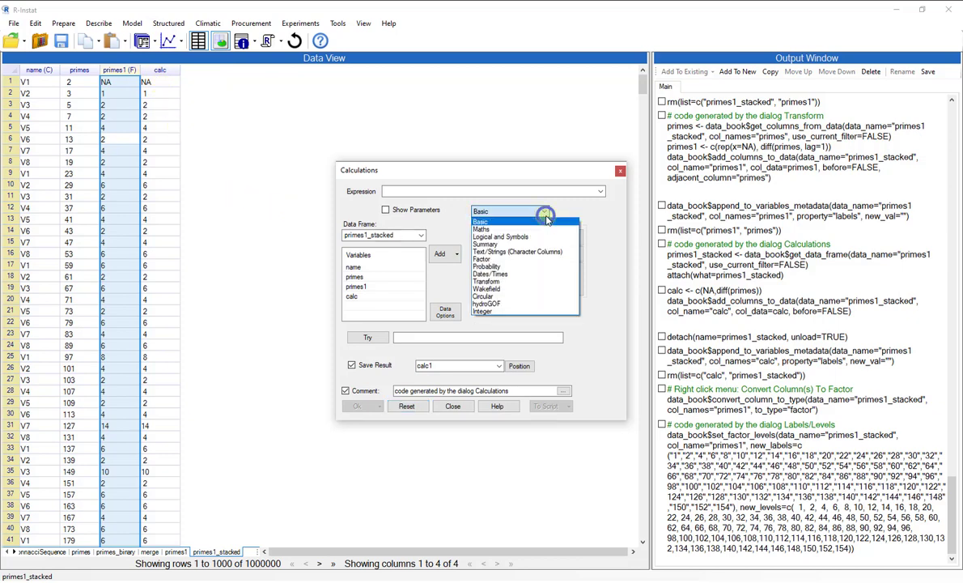
click(508, 312)
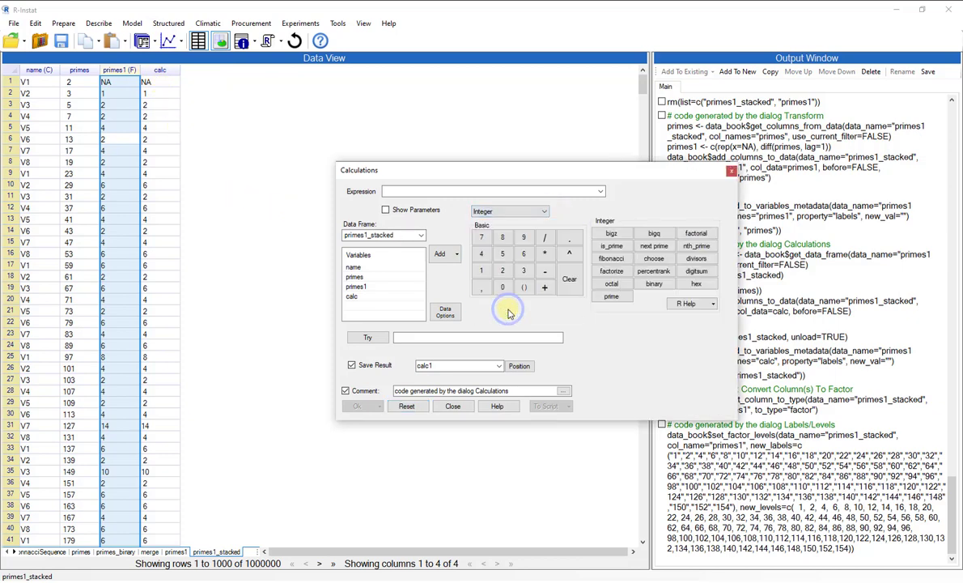
click(653, 285)
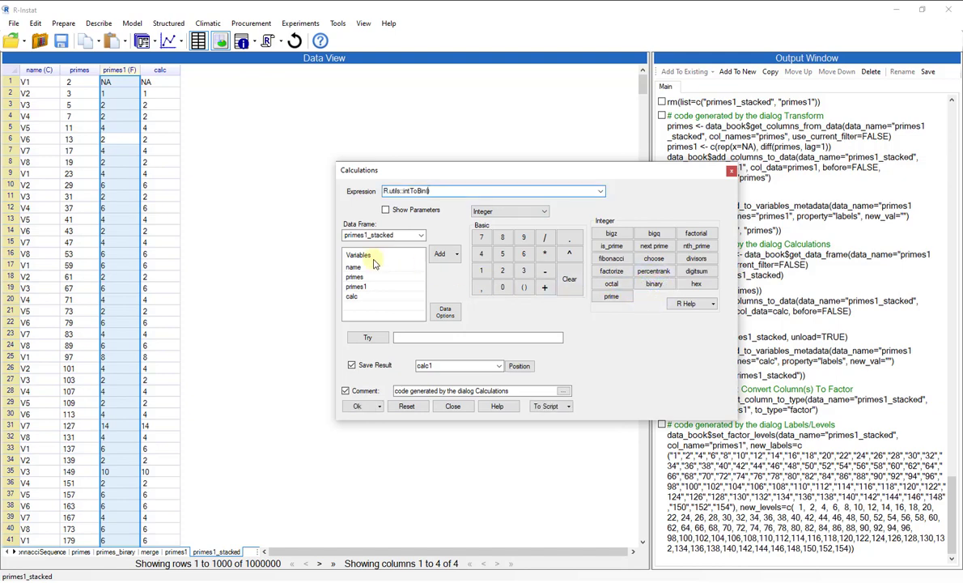
click(355, 277)
click(440, 254)
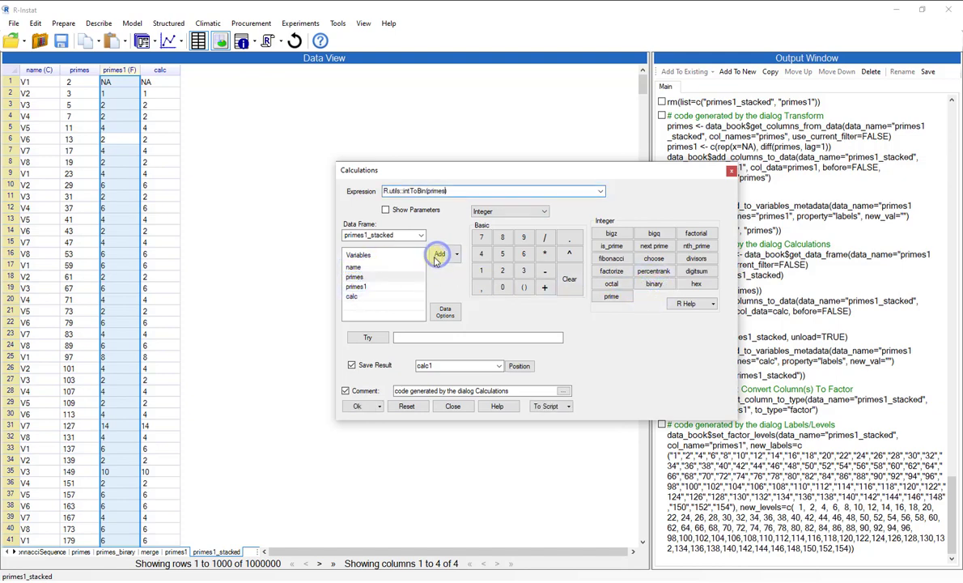
click(361, 337)
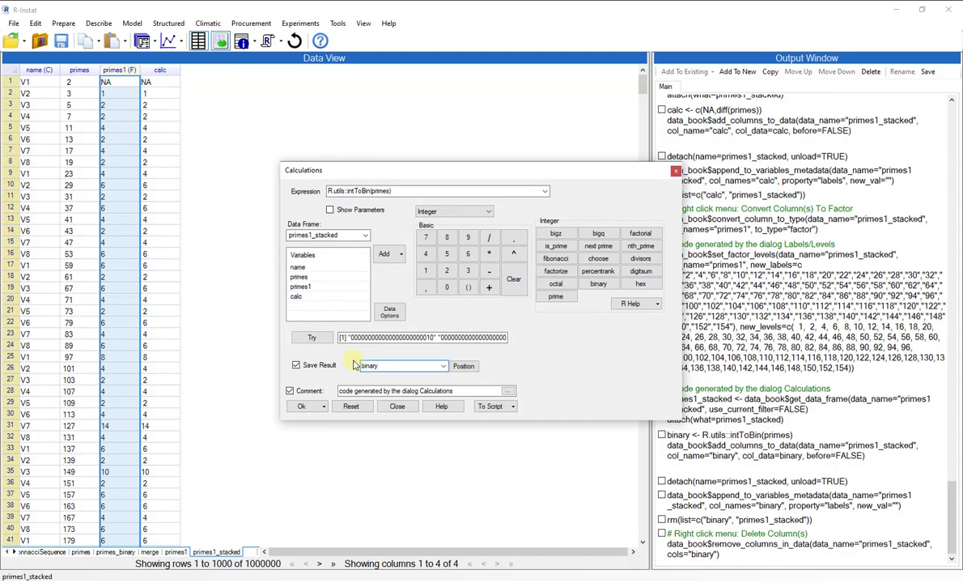
click(299, 406)
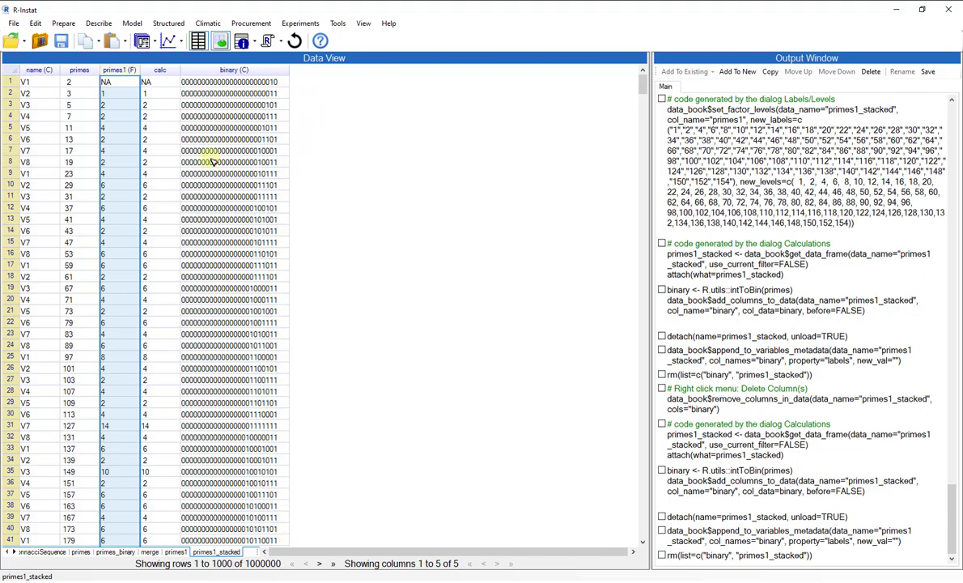
Calculate the hexadecimal form of the primes with as.hexmode(R.utils::intToHex(primes)) and save it under the default column name
click(142, 43)
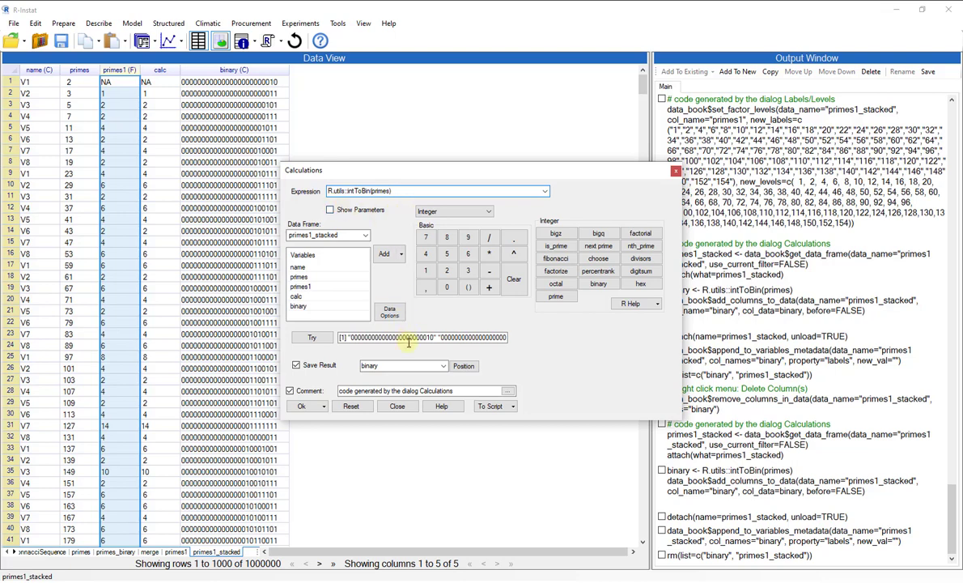
click(352, 406)
click(357, 410)
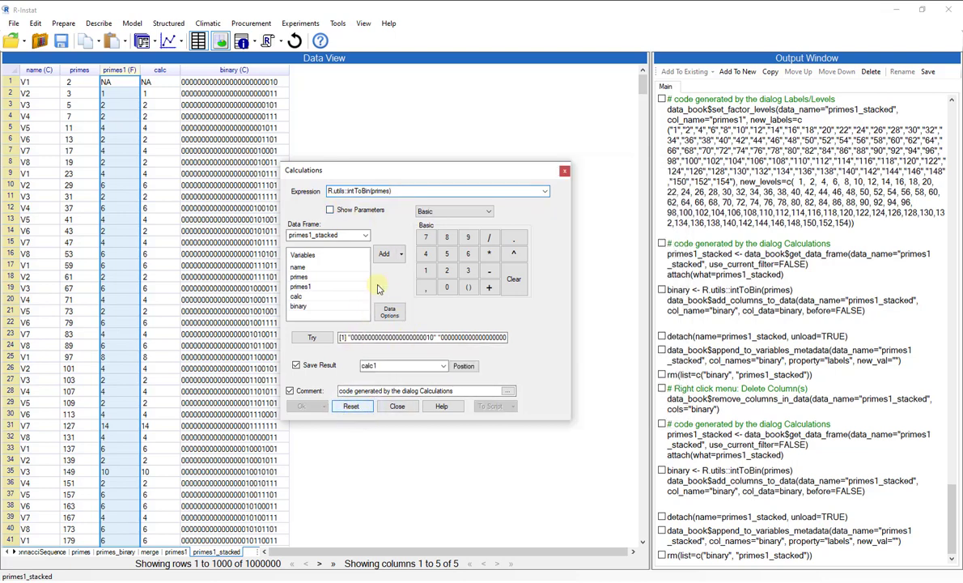
click(460, 212)
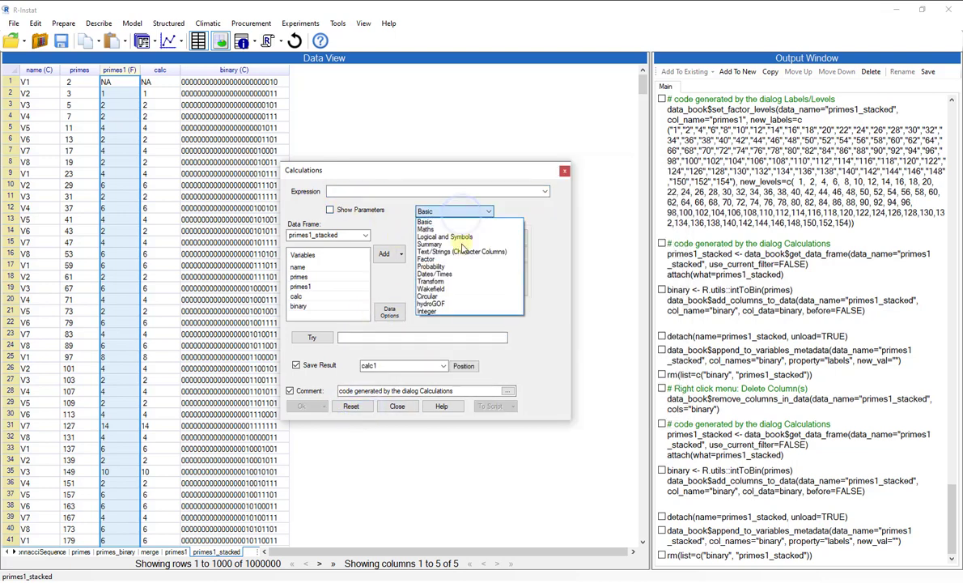
click(460, 311)
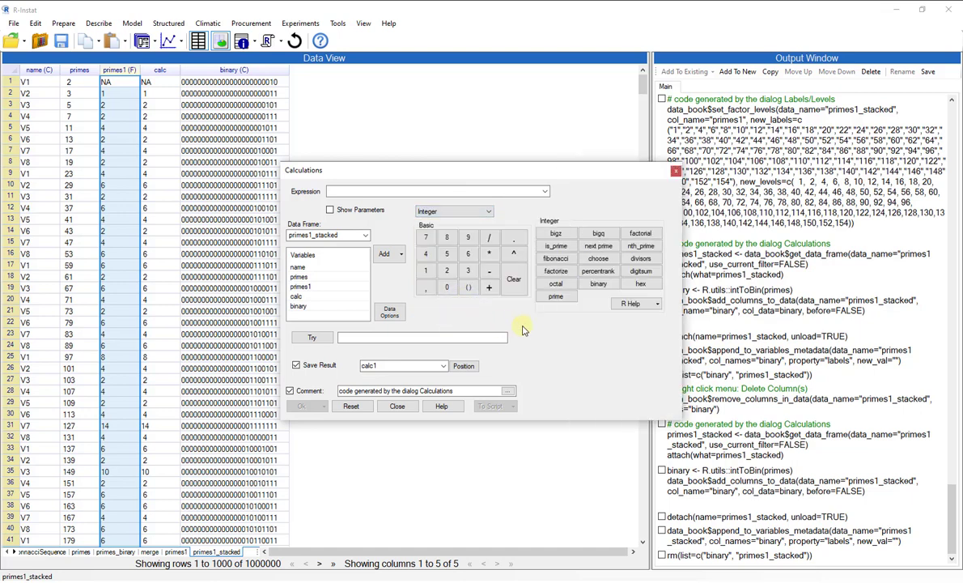
click(639, 284)
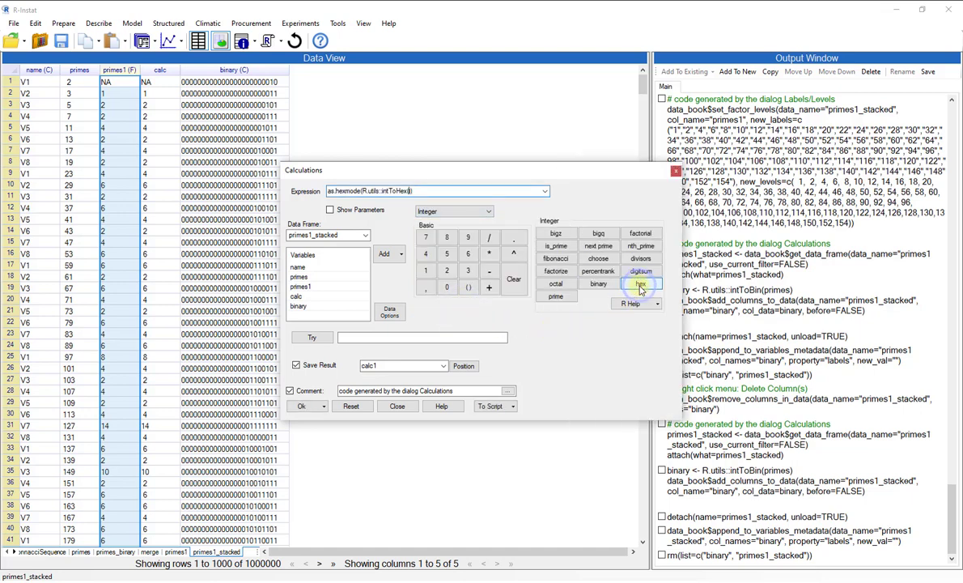
click(304, 277)
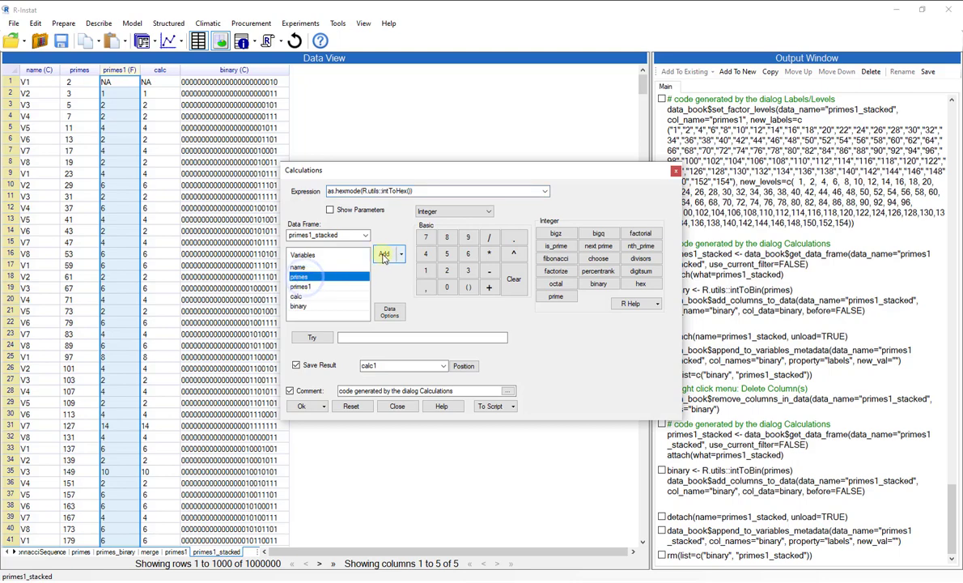
click(384, 253)
click(299, 407)
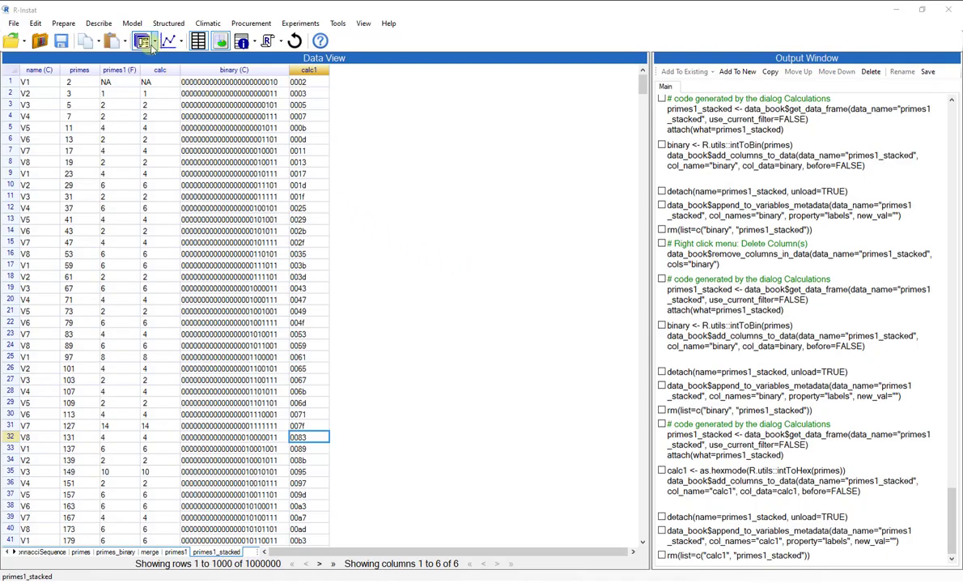
Create a new data frame named sonnets from the shakespeare_sonnets list in the words/literature category
click(146, 42)
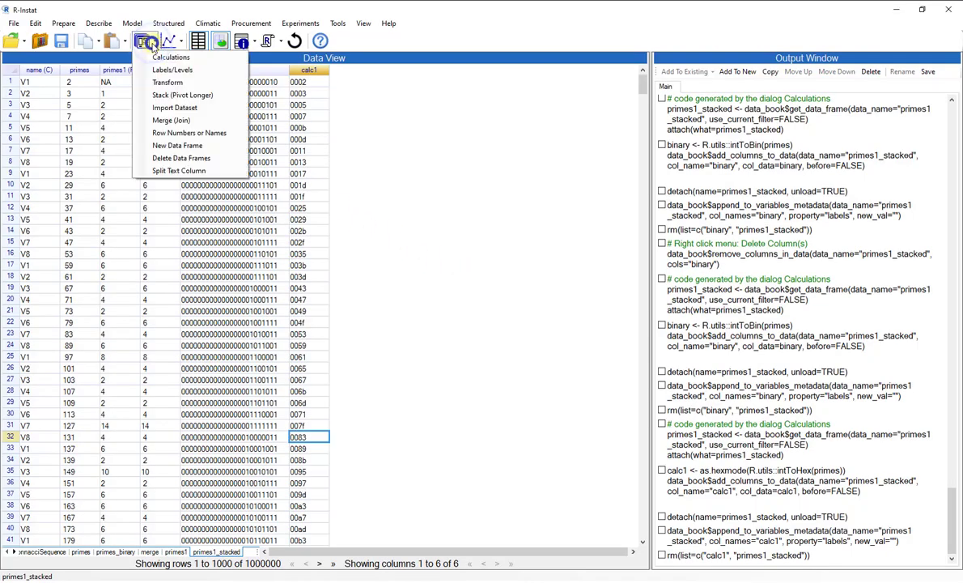
click(161, 145)
click(478, 228)
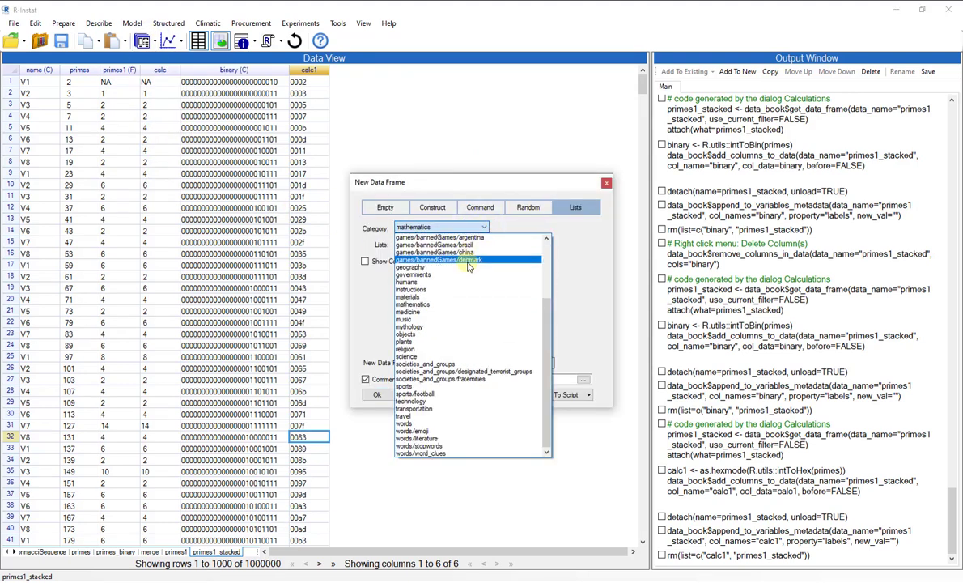
click(486, 439)
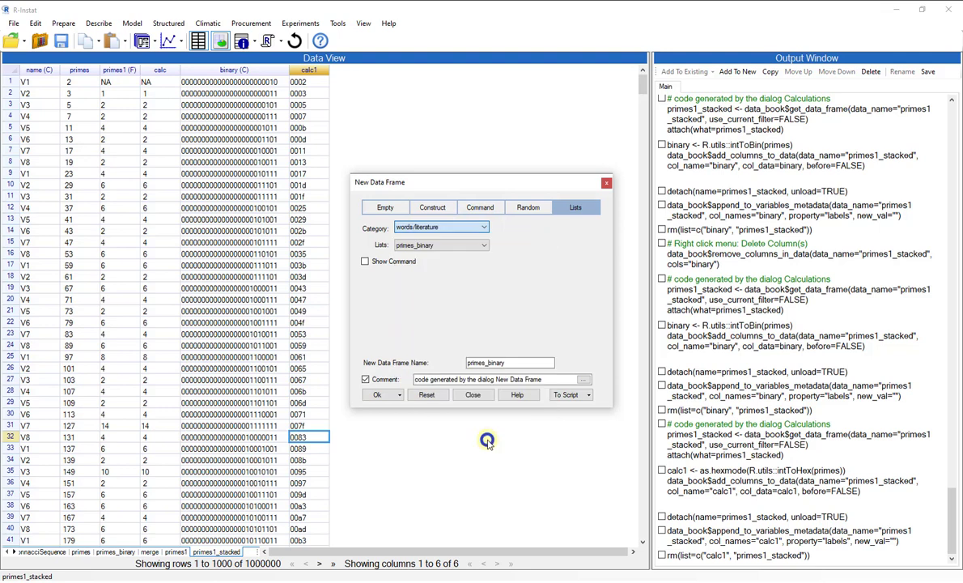
click(483, 245)
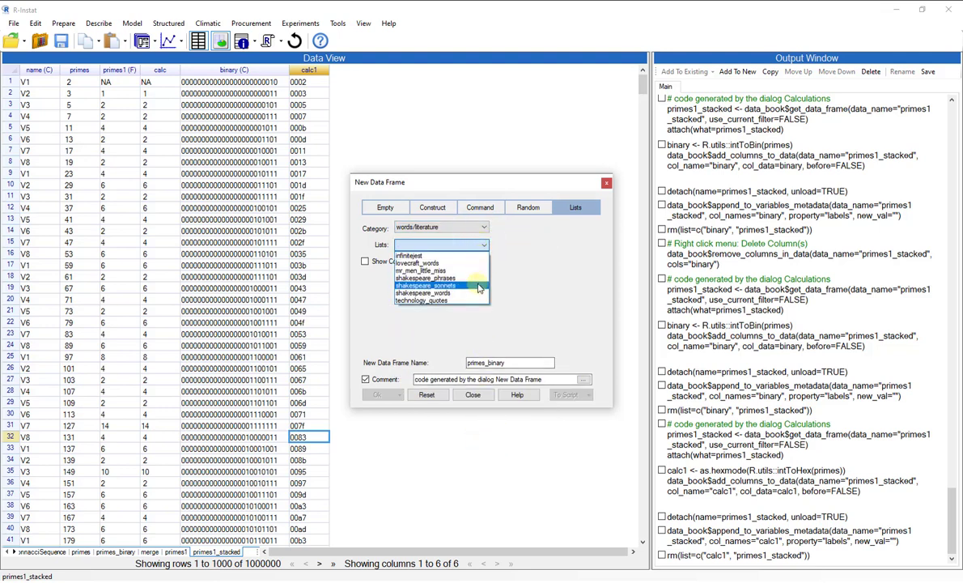
click(429, 285)
click(377, 397)
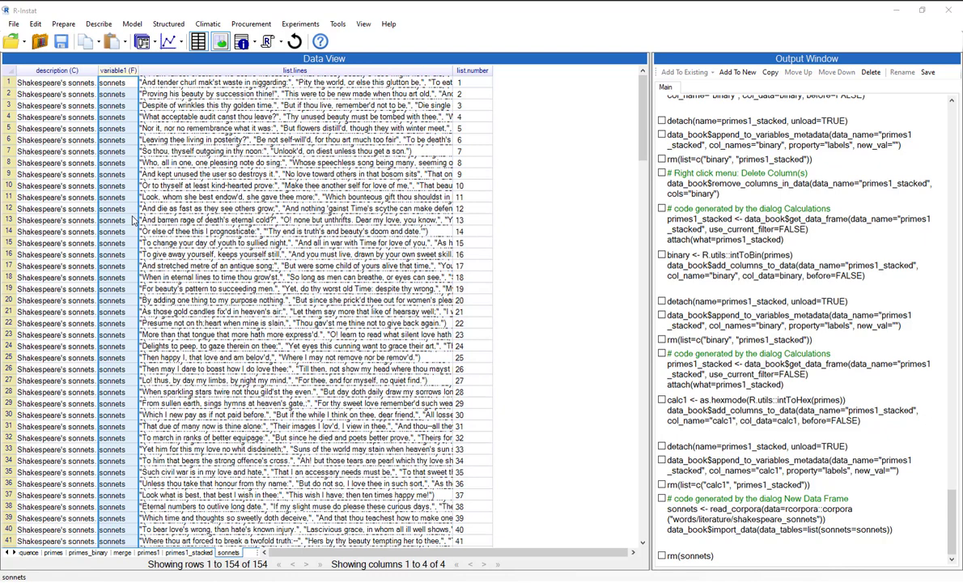
Split the list.lines text column by the custom separator \", into the maximum number of components, and view the resulting columns
click(65, 24)
mouse_move(90, 103)
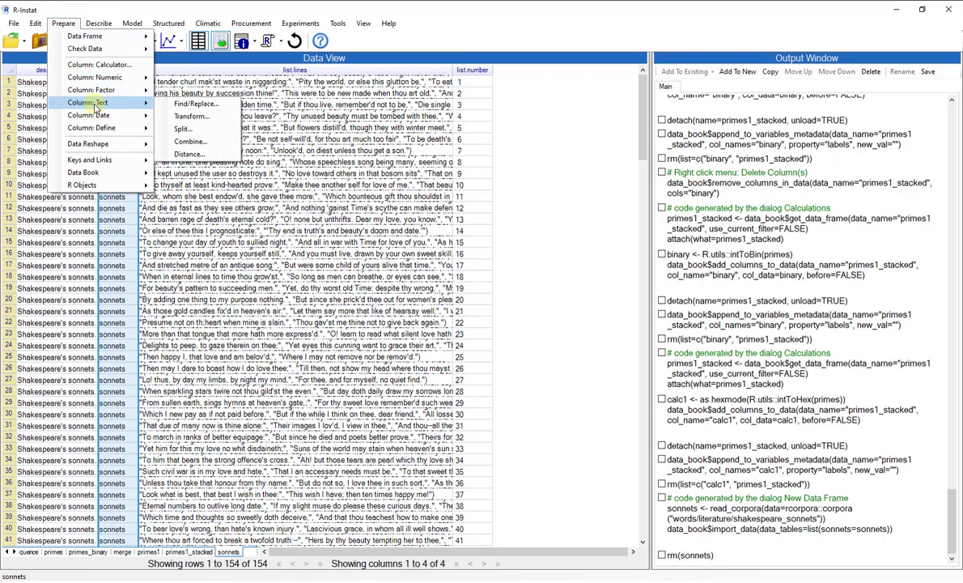
click(181, 128)
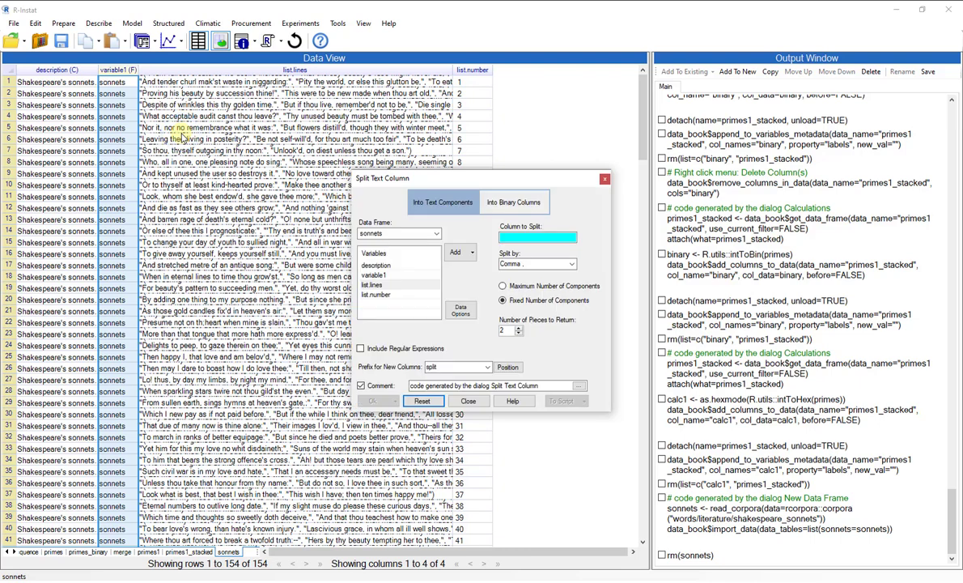
click(372, 284)
click(454, 253)
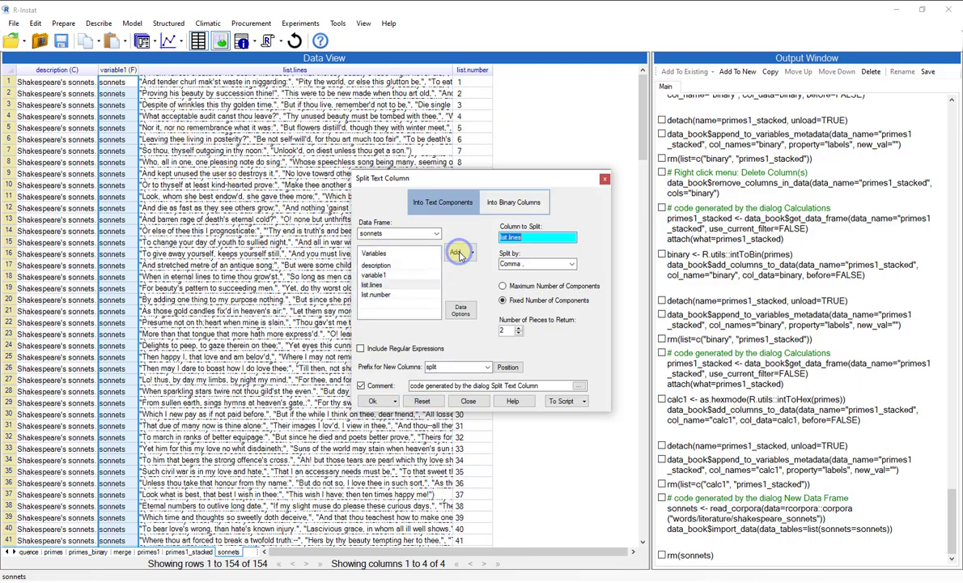
double_click(528, 264)
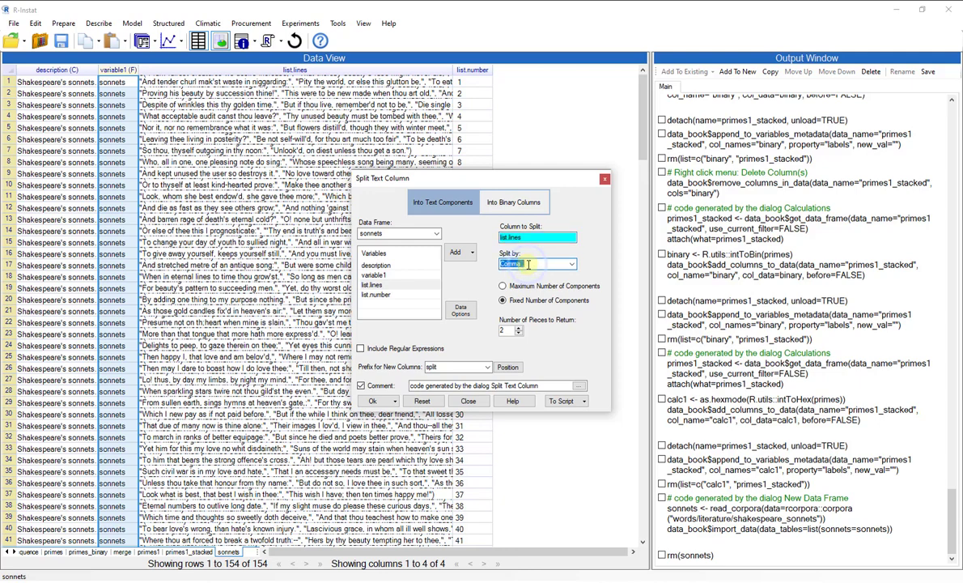
key(BackSpace)
click(502, 286)
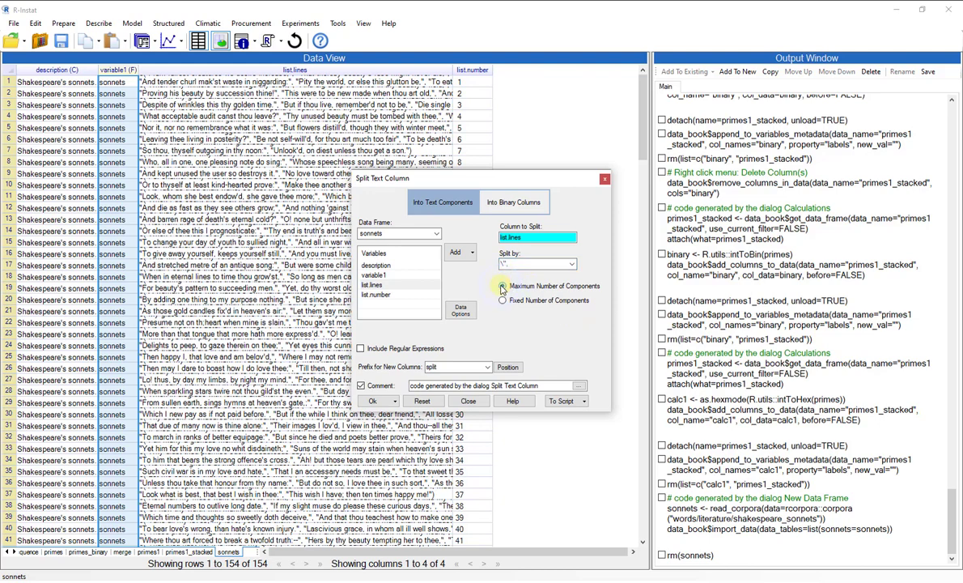
click(372, 401)
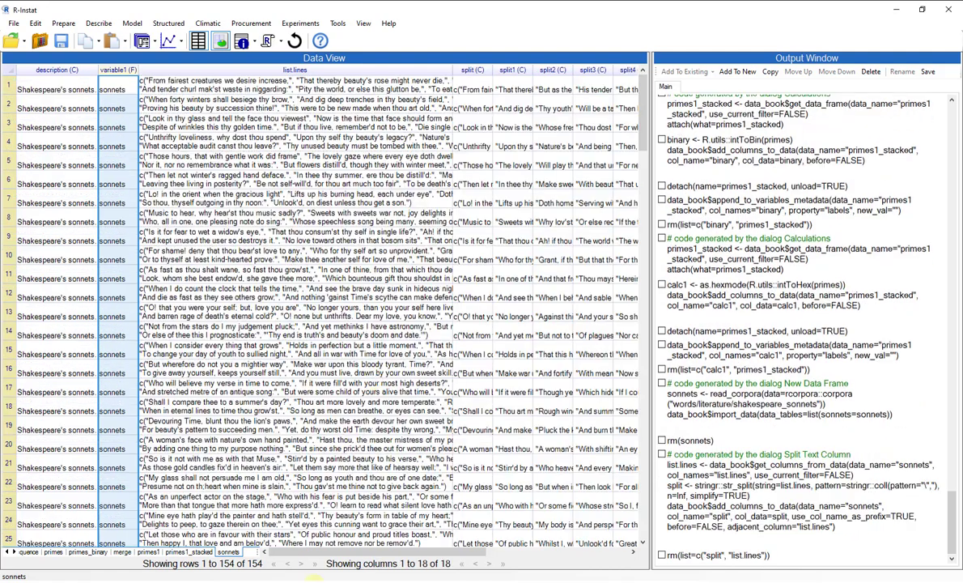
drag(332, 552, 469, 576)
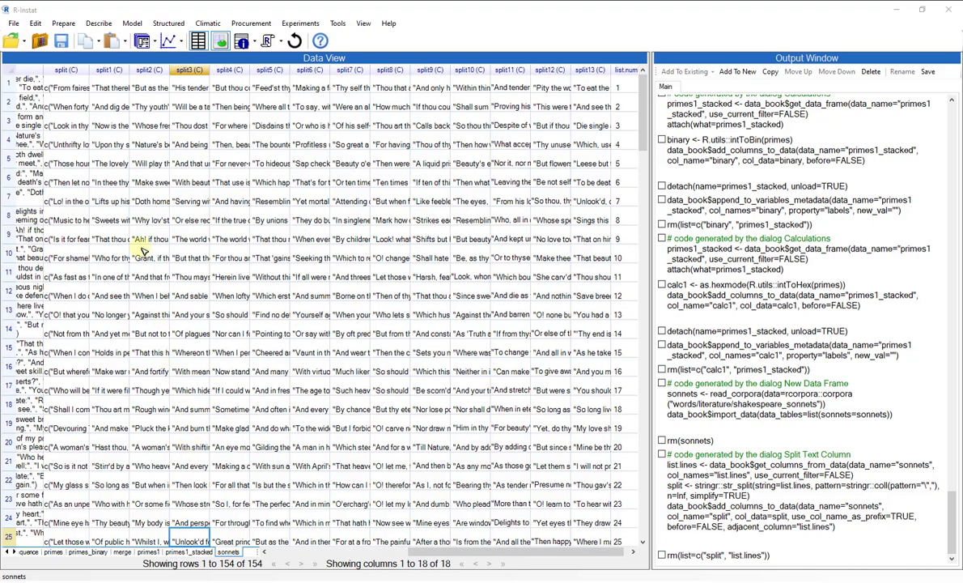
Set up a substring transformation of the sonnets column split with start value 3 and end value -1
click(70, 26)
click(71, 27)
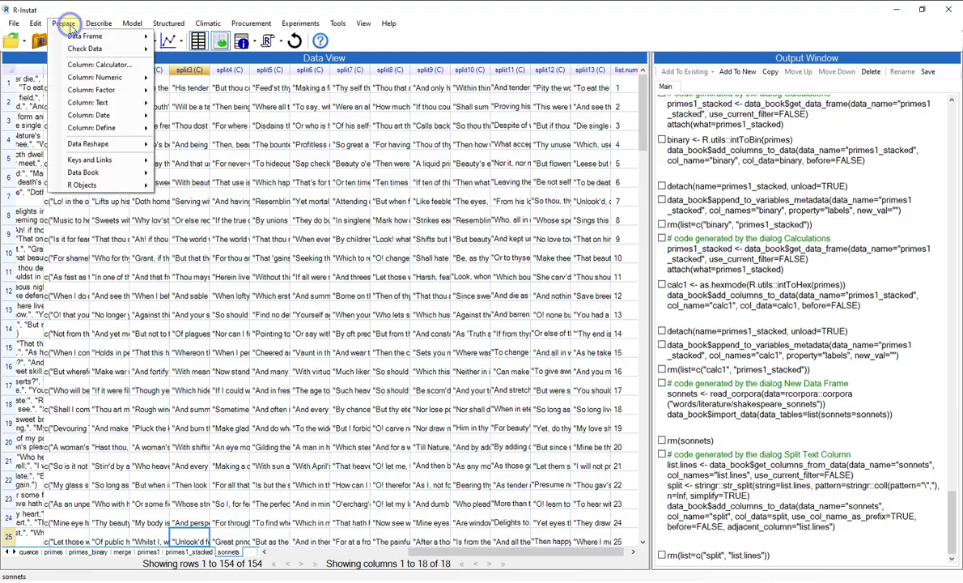
mouse_move(94, 103)
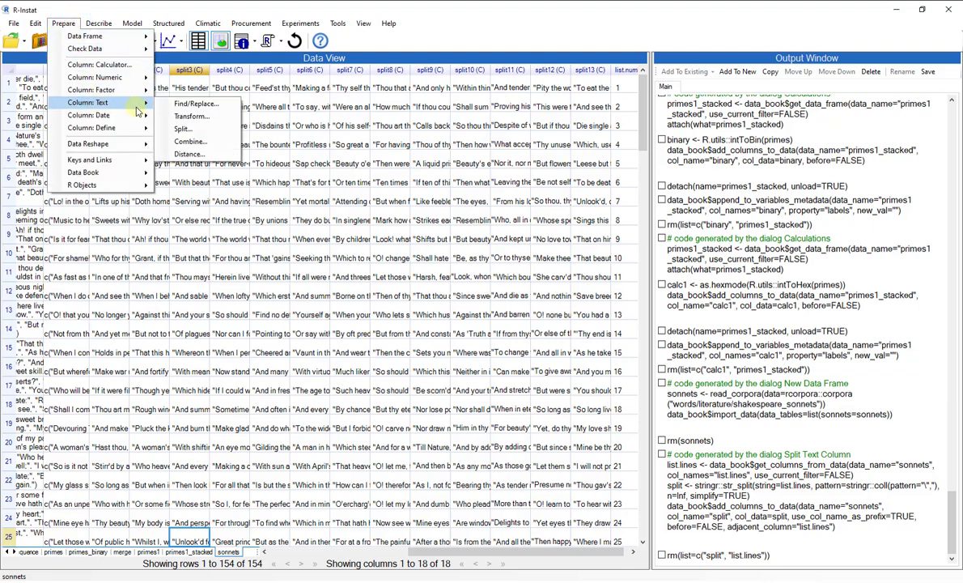
click(209, 117)
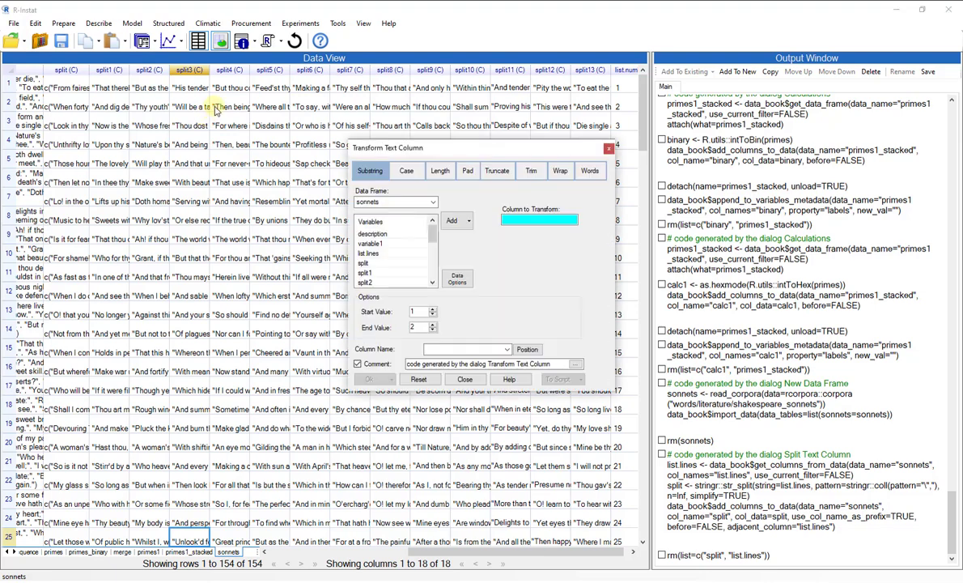
click(371, 263)
click(450, 221)
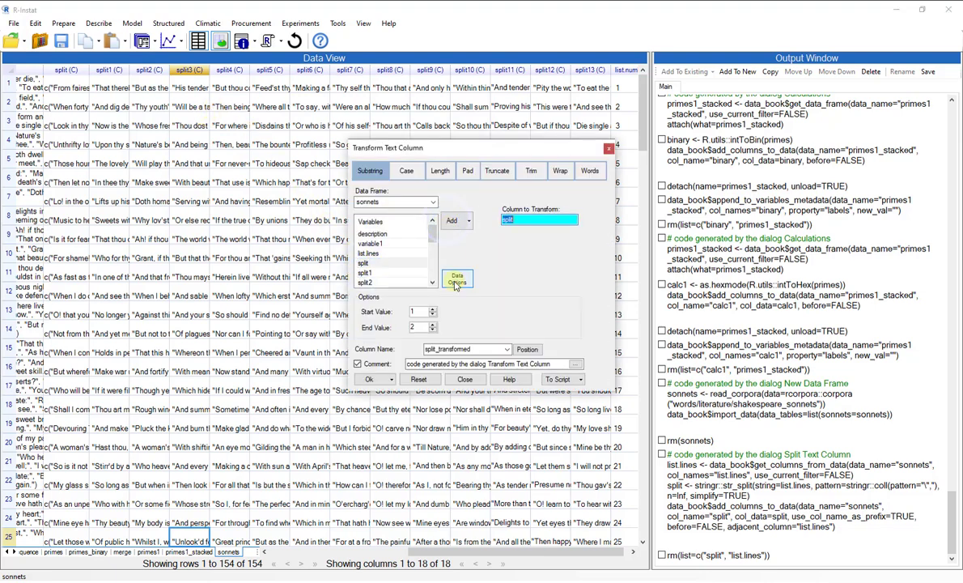
click(433, 311)
click(433, 311)
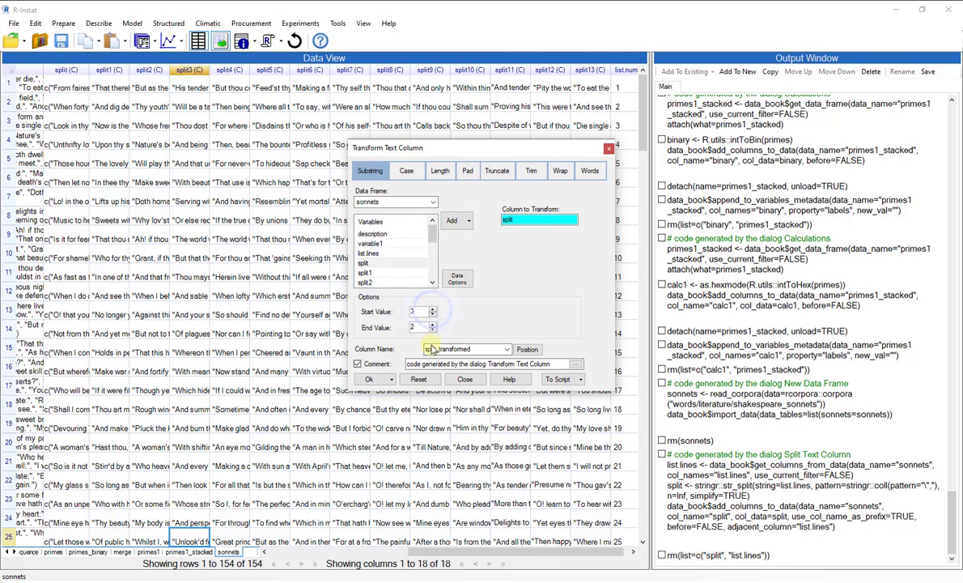
click(432, 331)
click(432, 330)
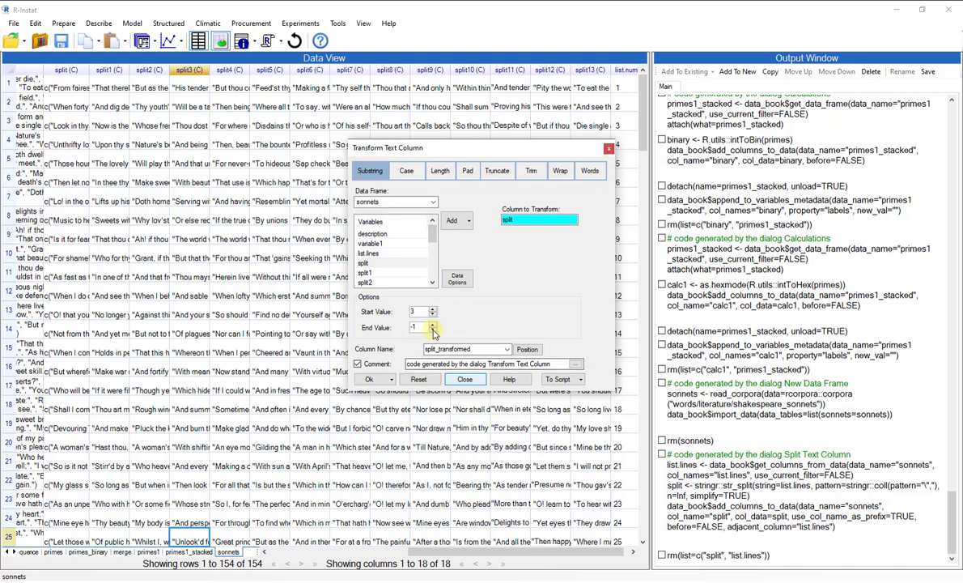
Name the transformed column split so it overwrites the original, run the transformation, and check the first line
double_click(486, 349)
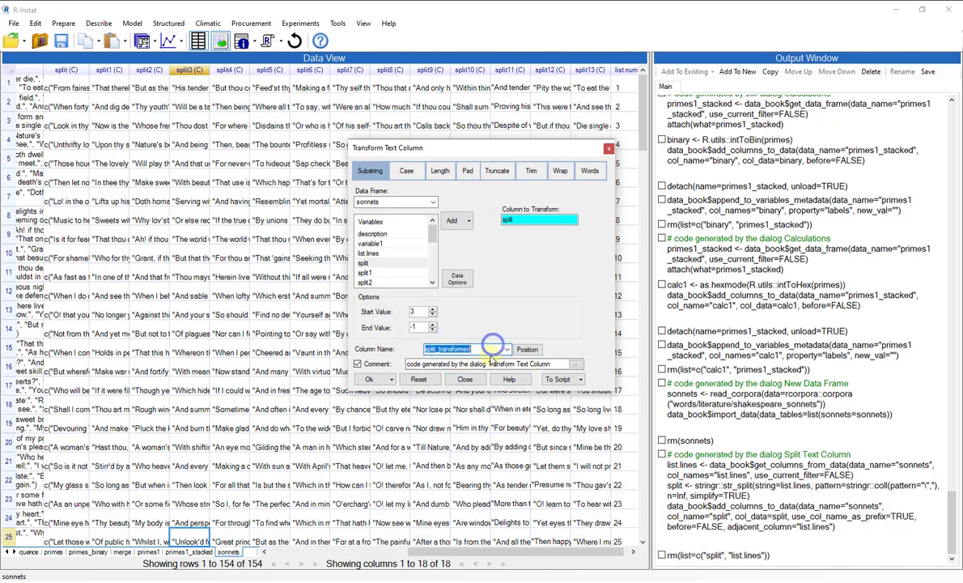
key(BackSpace)
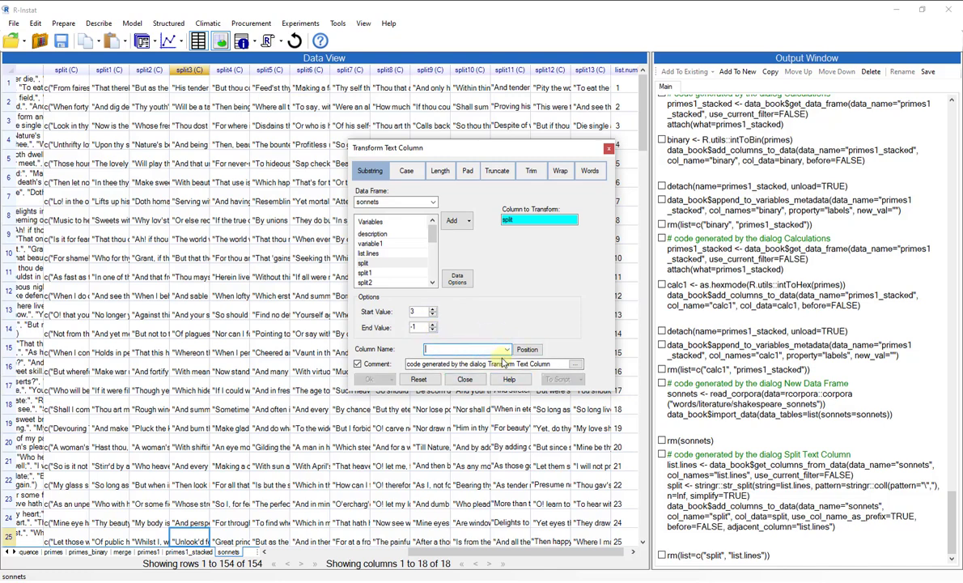
text(spli)
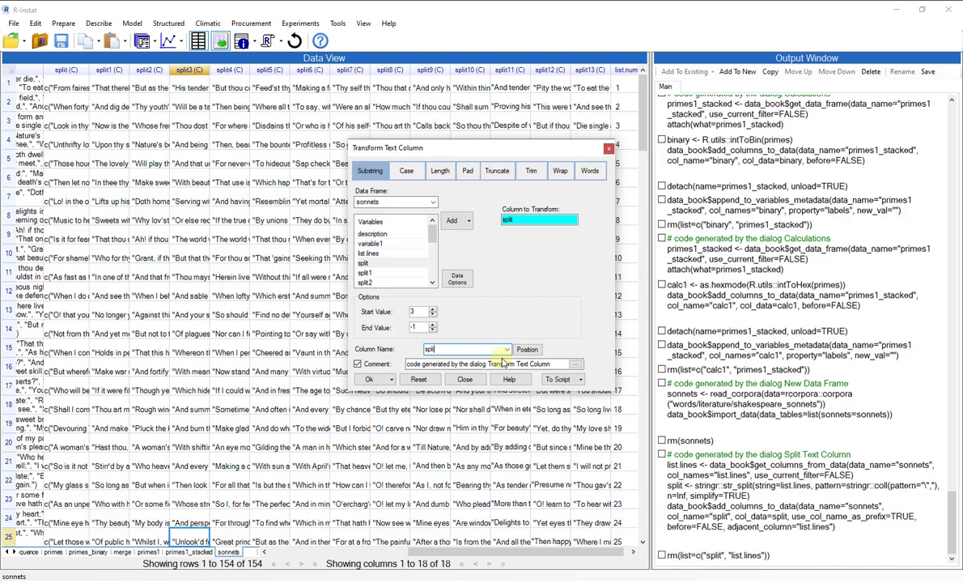
text(t)
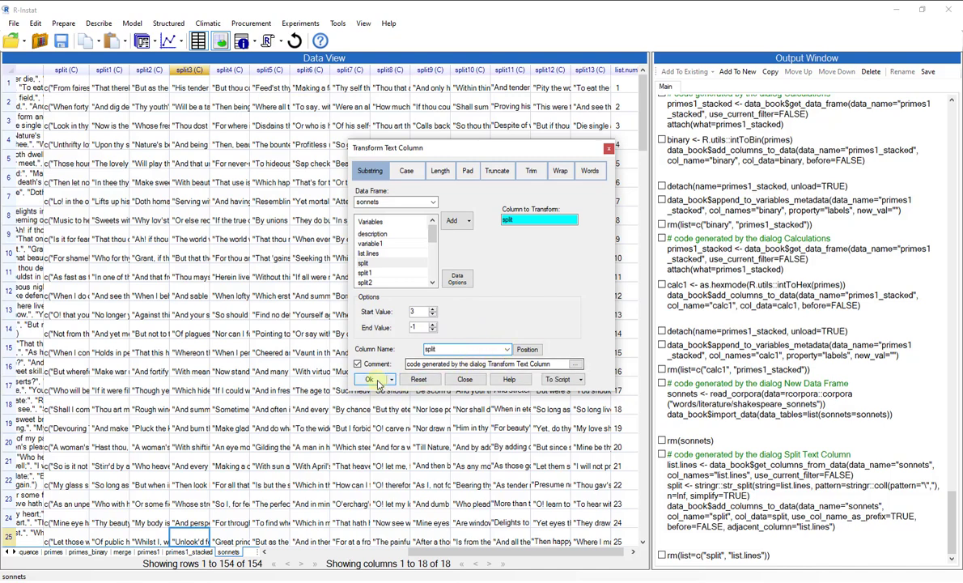
click(365, 379)
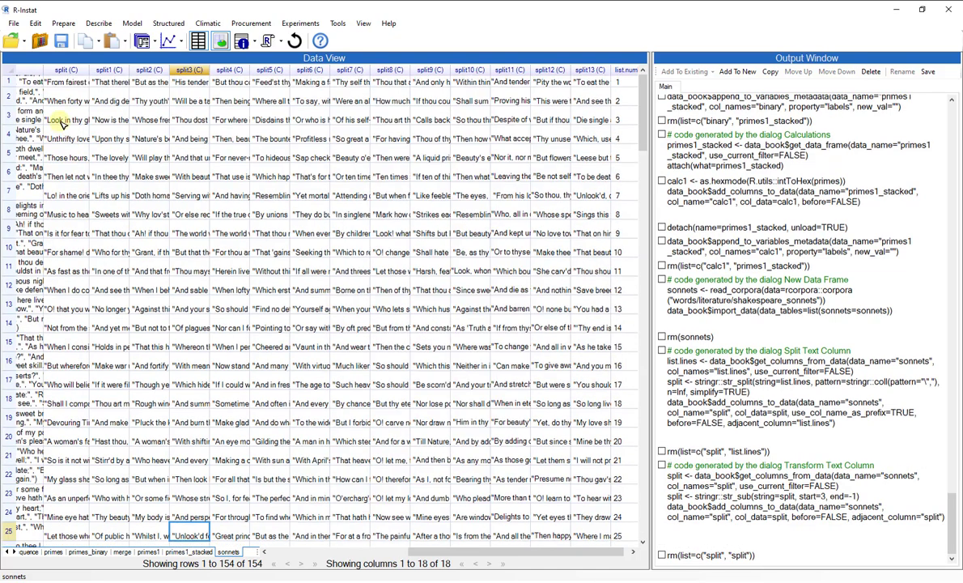
click(69, 82)
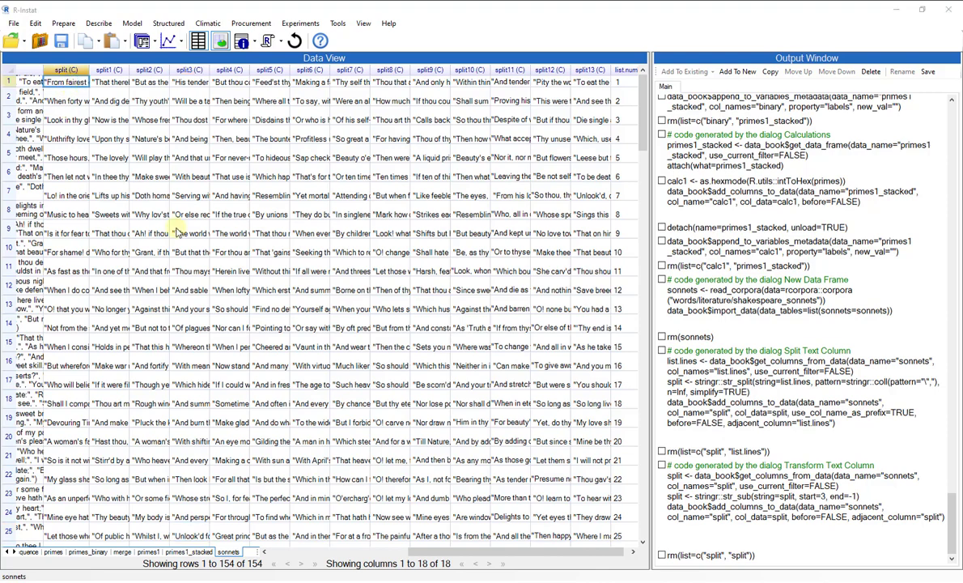
Transform split13 to the substring from 1 to -3 and save it under the same name, split13
click(141, 42)
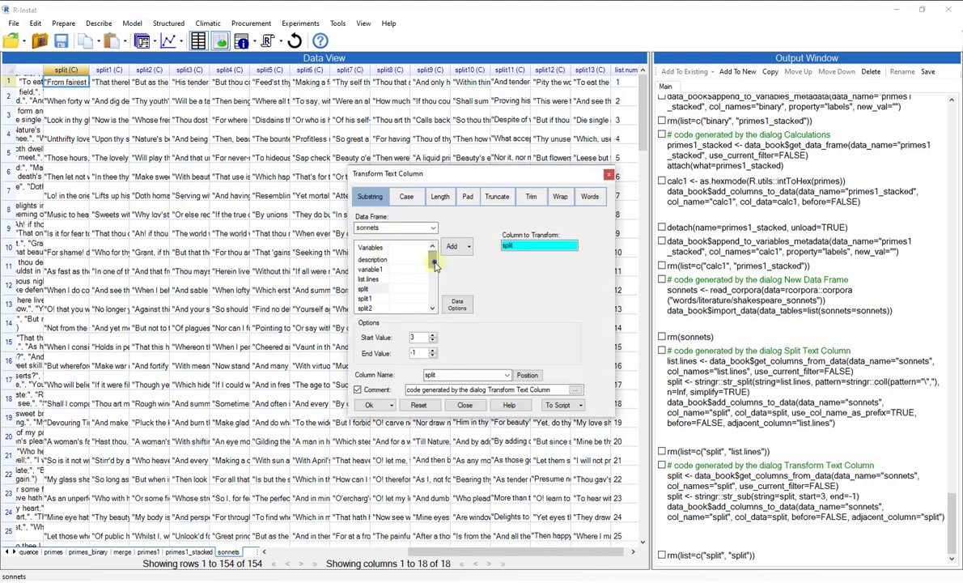
drag(432, 258, 430, 307)
click(368, 297)
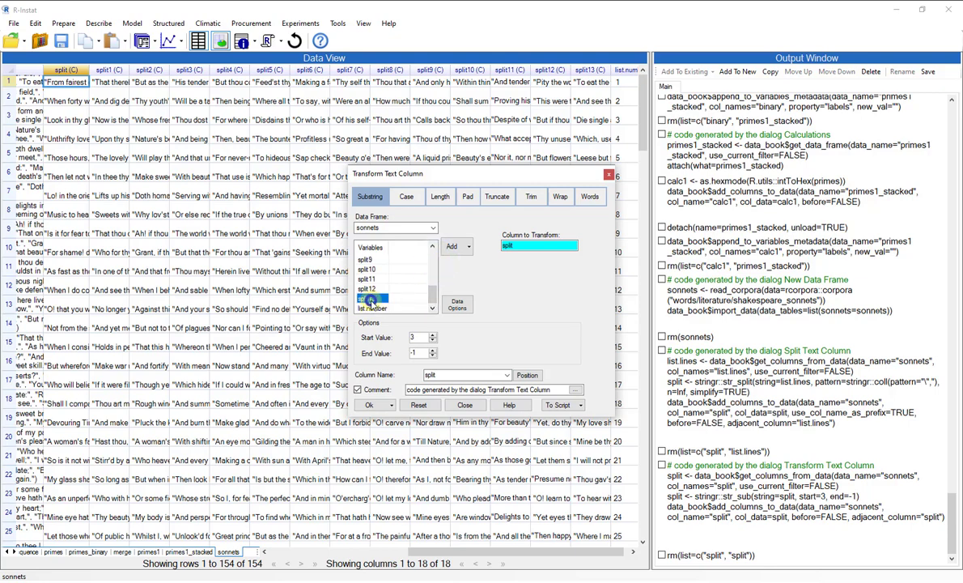
click(454, 247)
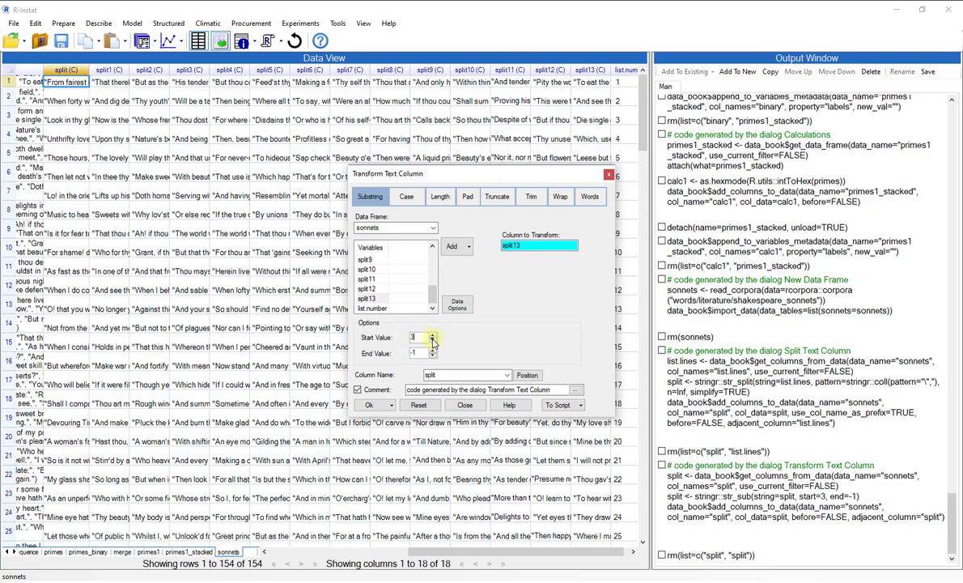
double_click(433, 341)
double_click(433, 356)
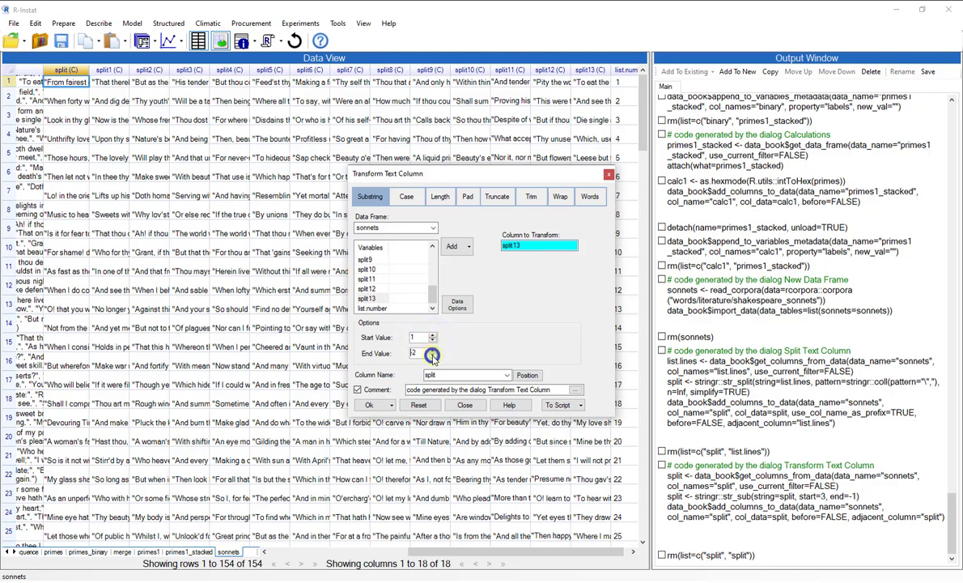
click(443, 375)
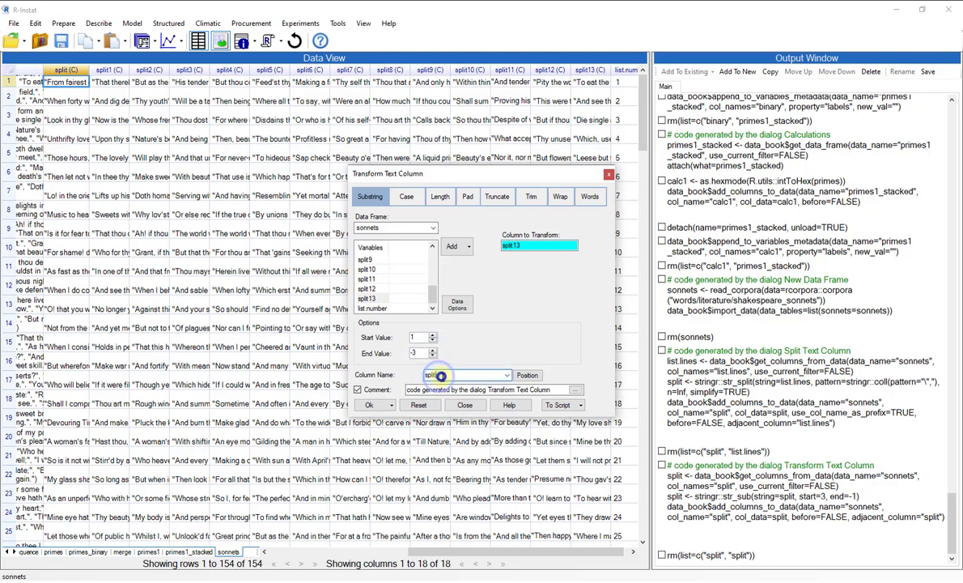
text(13)
click(370, 406)
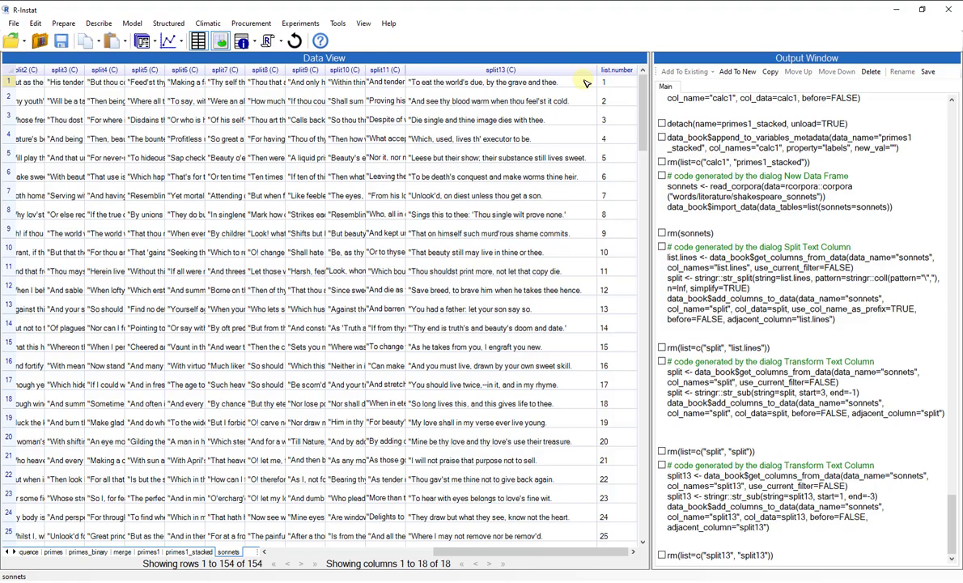
Set up a pivot-longer stack of the sonnets columns split through split13, with list.number as the column to carry
click(64, 23)
mouse_move(106, 143)
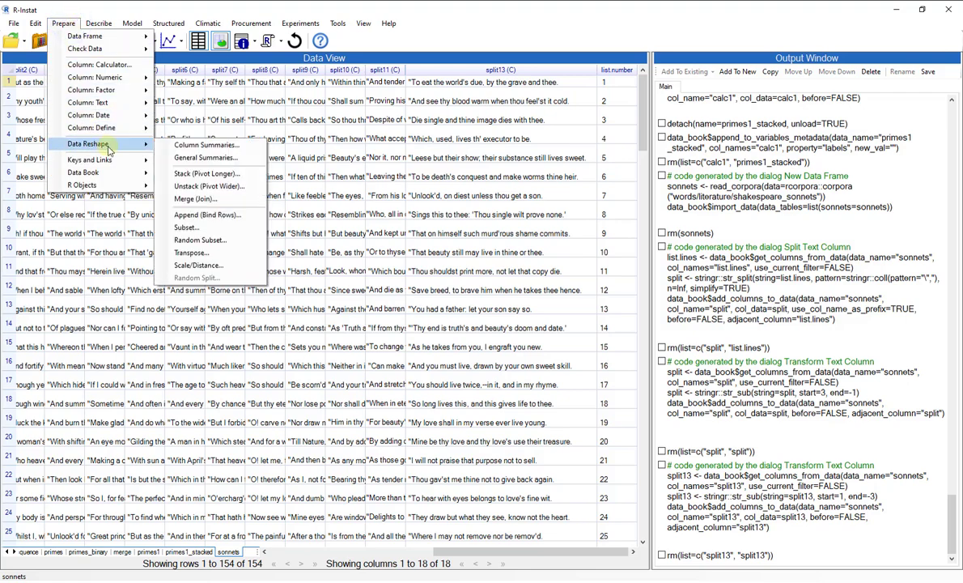
click(184, 171)
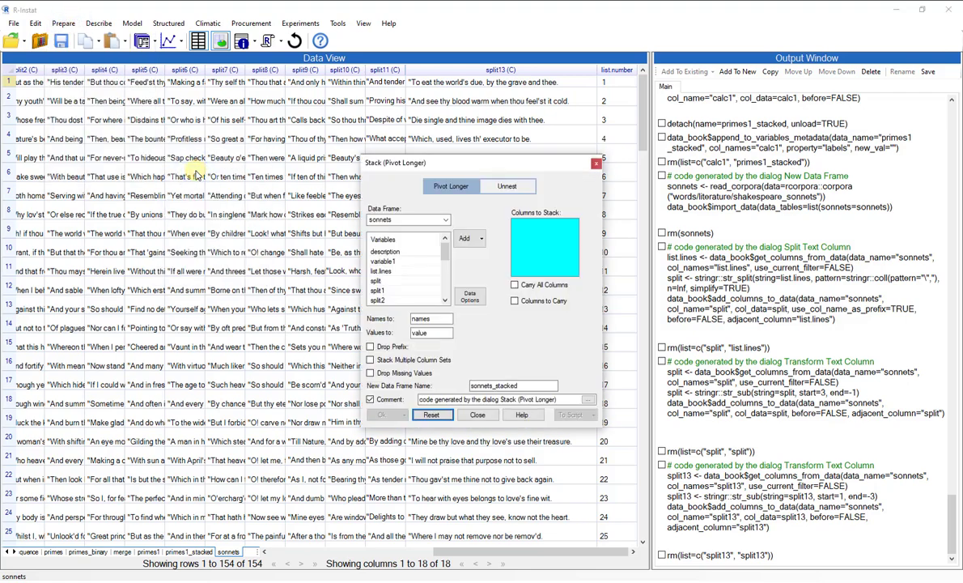
click(378, 281)
key(shift+Down)
key(shift+Down)
key(shift+Down)
key(shift+Down)
key(shift+Down)
key(shift+Down)
key(shift+Down)
key(shift+Down)
key(shift+Down)
key(shift+Down)
key(shift+Down)
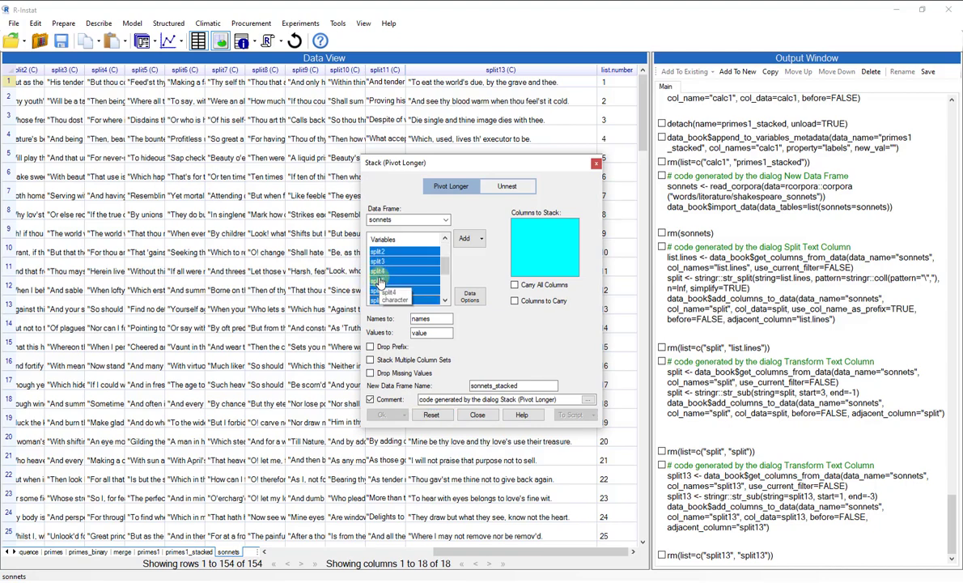
key(shift+Down)
key(shift+Down)
key(shift+Down)
key(shift+Up)
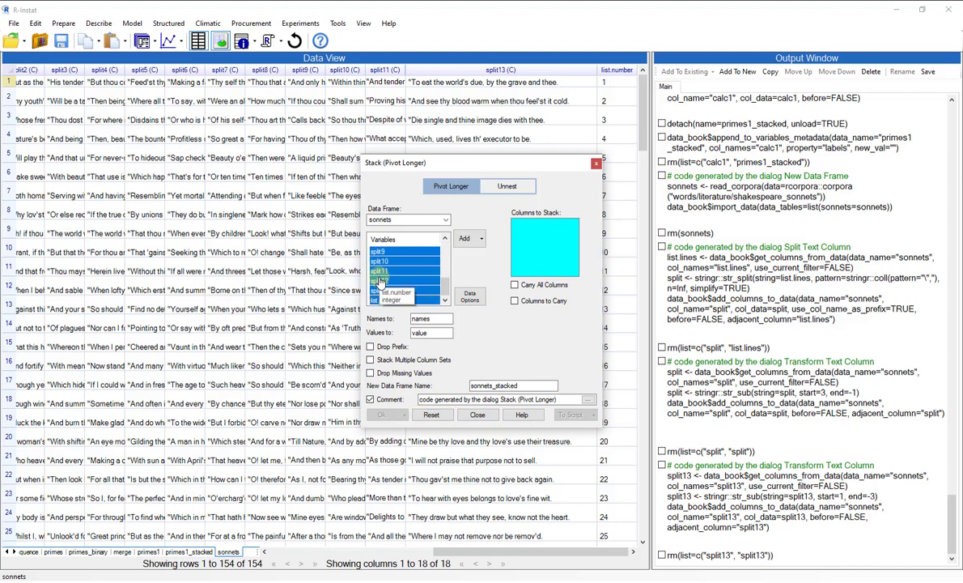
click(463, 243)
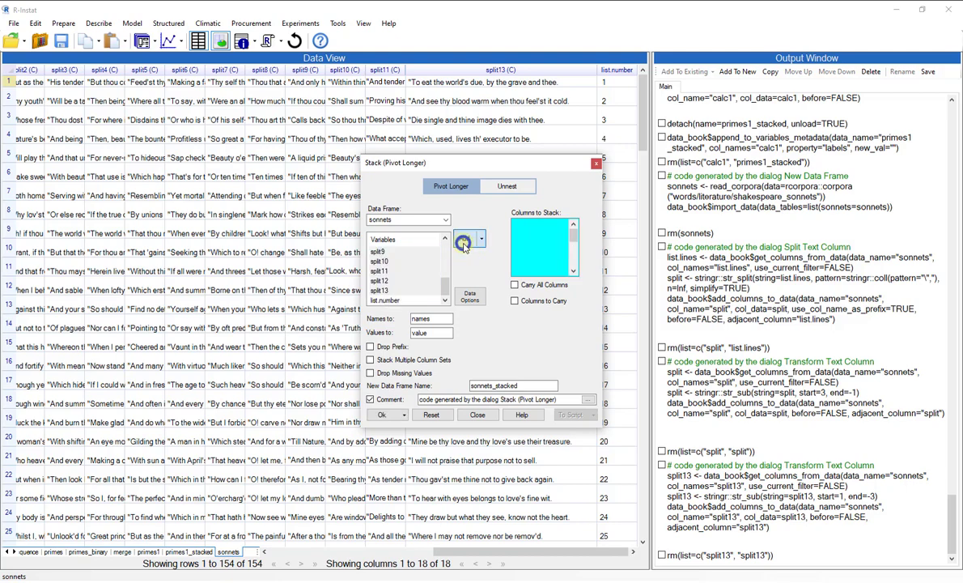
click(515, 301)
click(386, 300)
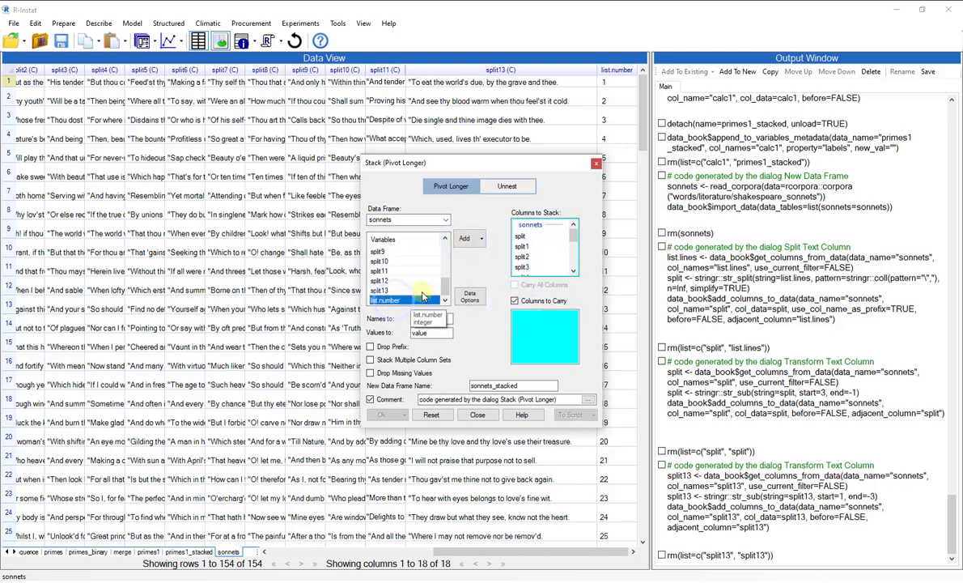
click(467, 243)
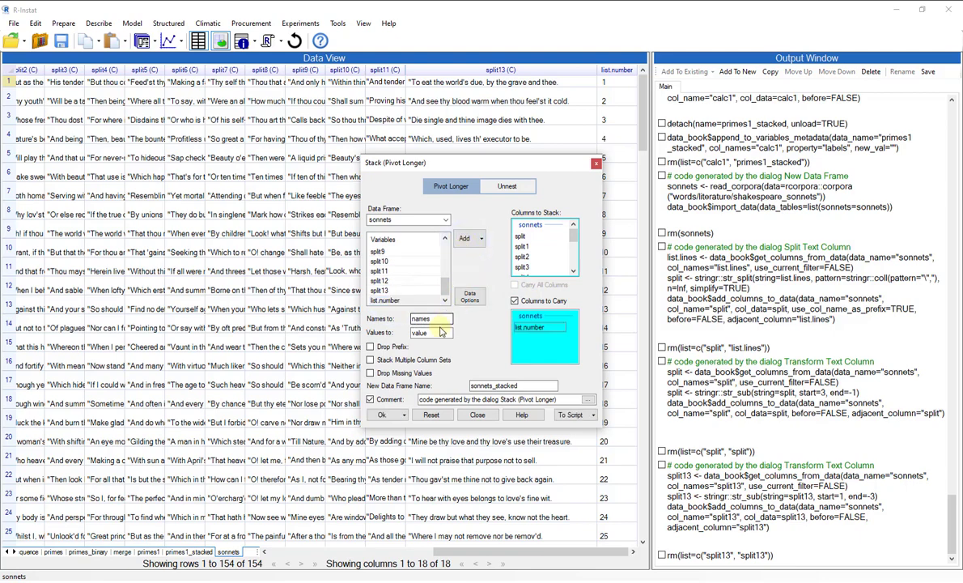
Send the stacked values to a column named line, drop the prefix split, and create the sonnets_stacked data frame
drag(436, 333, 416, 330)
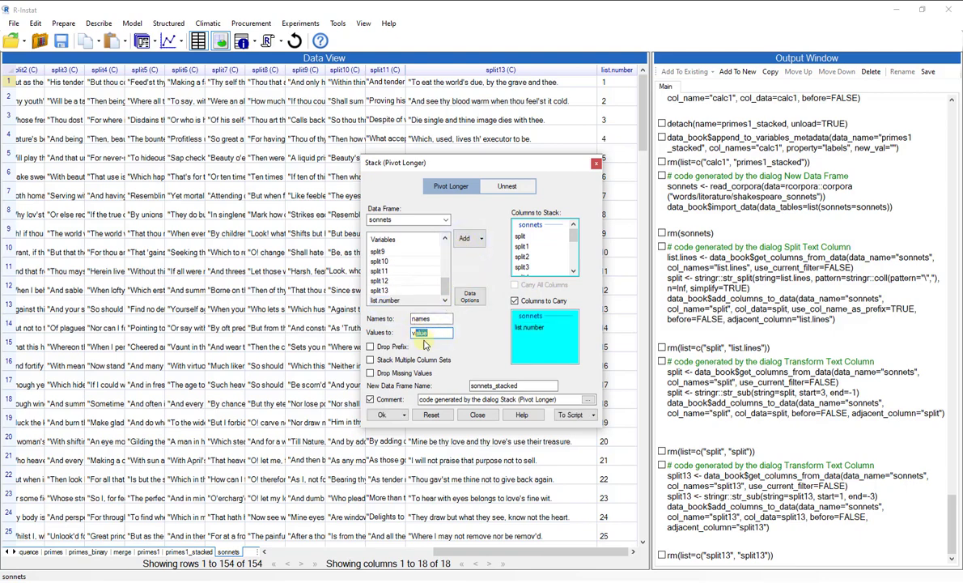
key(BackSpace)
key(BackSpace)
text(line)
click(370, 346)
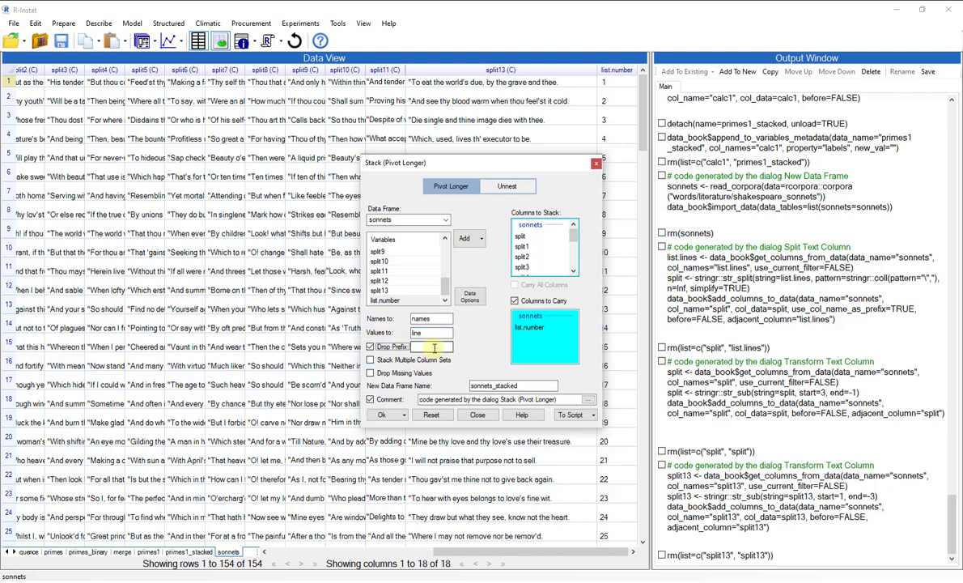
click(432, 346)
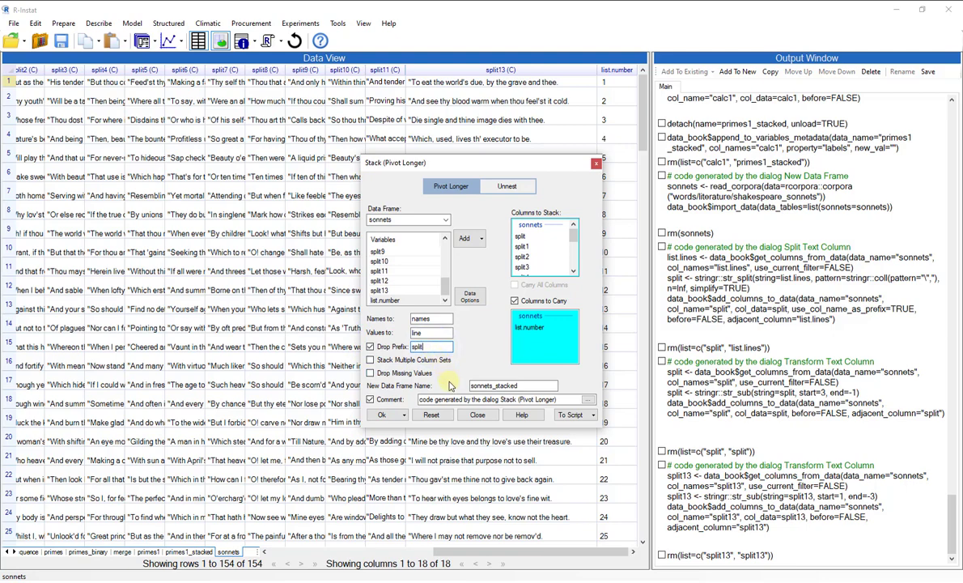
click(382, 417)
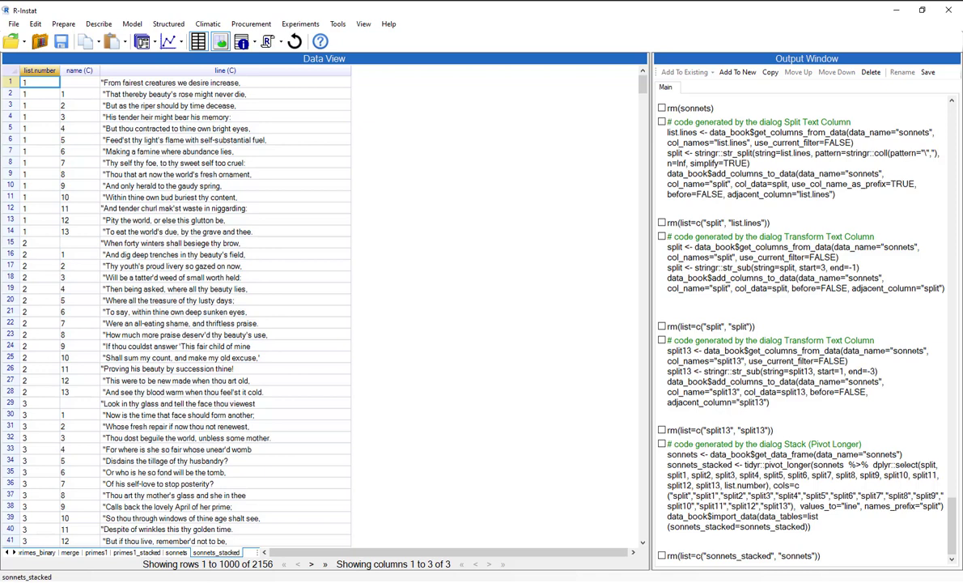
Convert the list.number column of sonnets_stacked to a factor
right_click(45, 69)
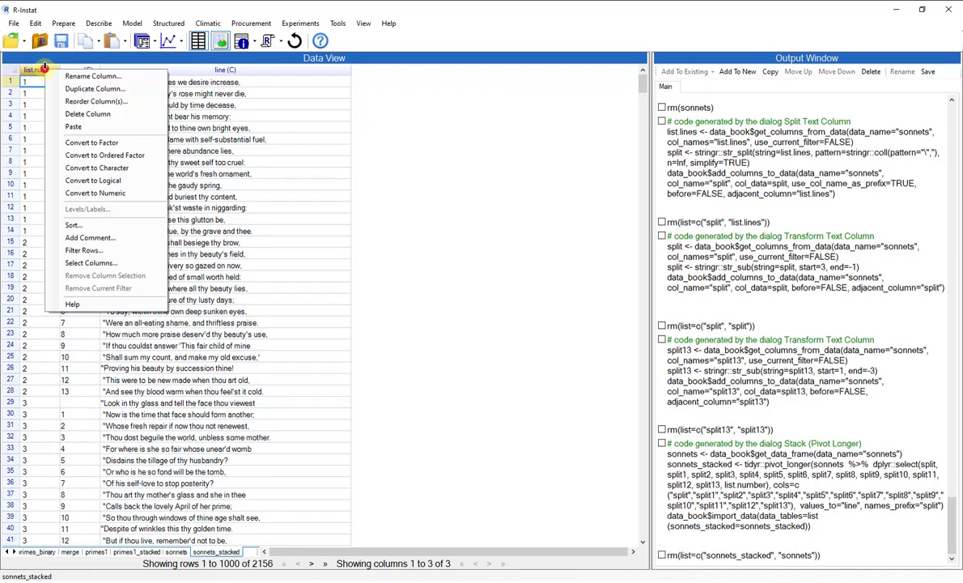
click(70, 142)
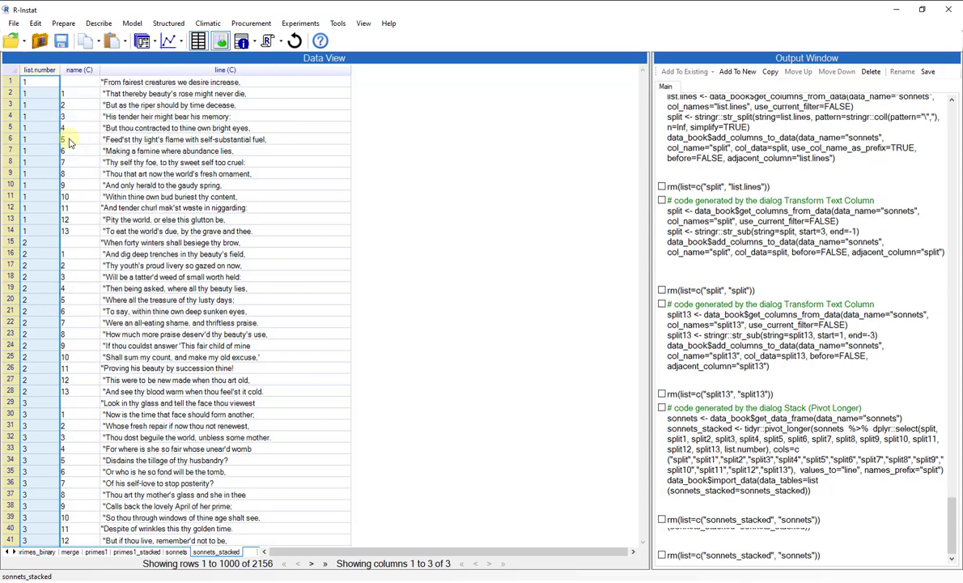
Define a filter on sonnets_stacked that keeps only level 18 of list.number, and apply it as a filter
right_click(42, 70)
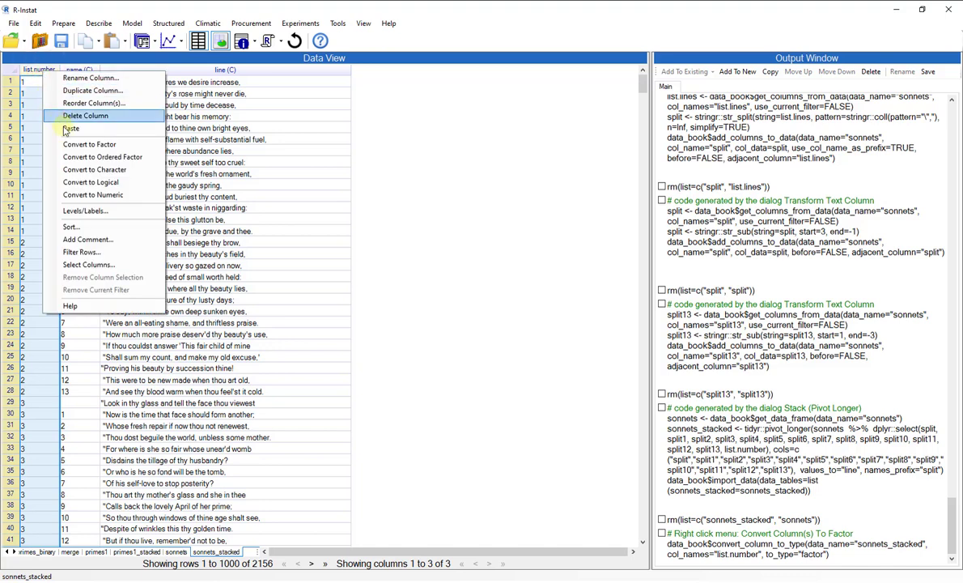
click(84, 253)
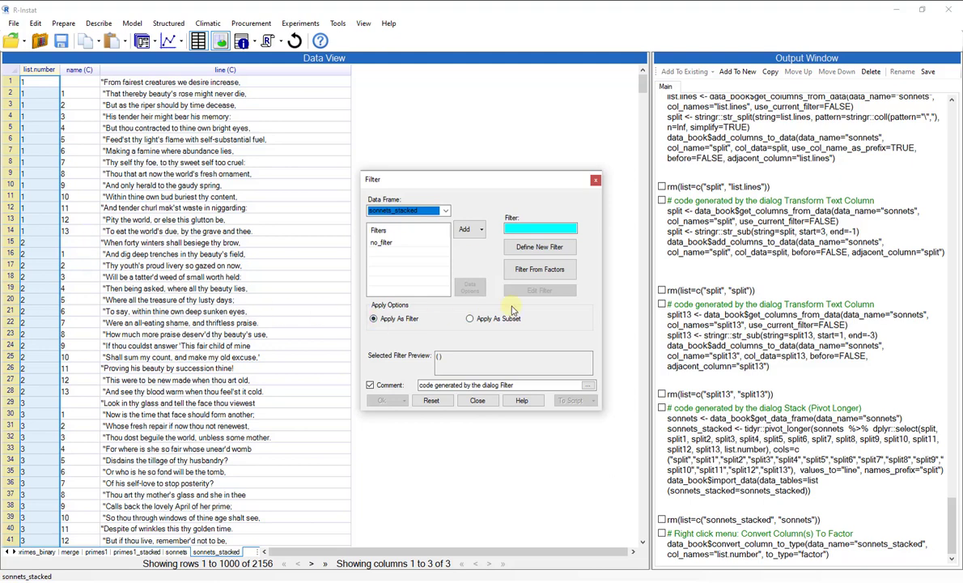
click(564, 251)
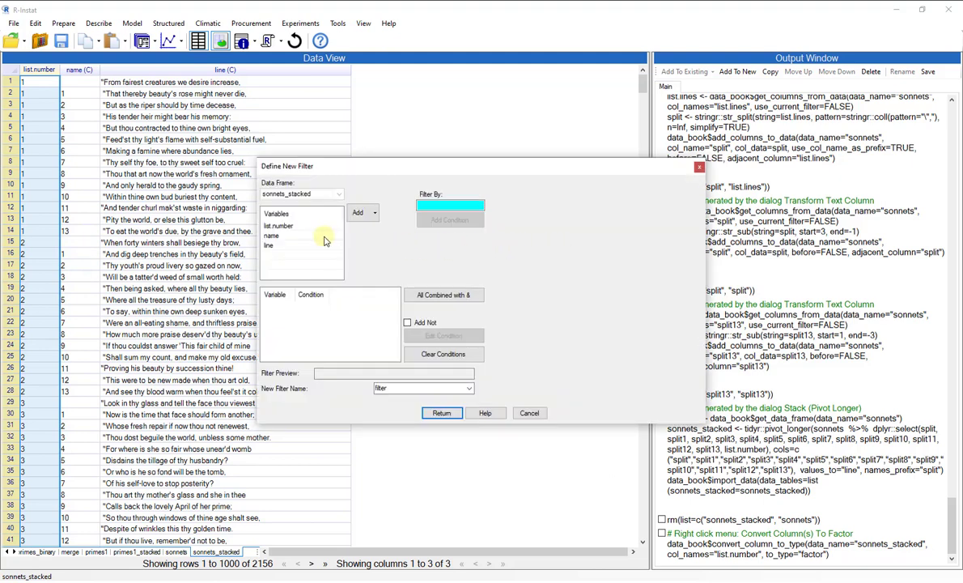
click(280, 226)
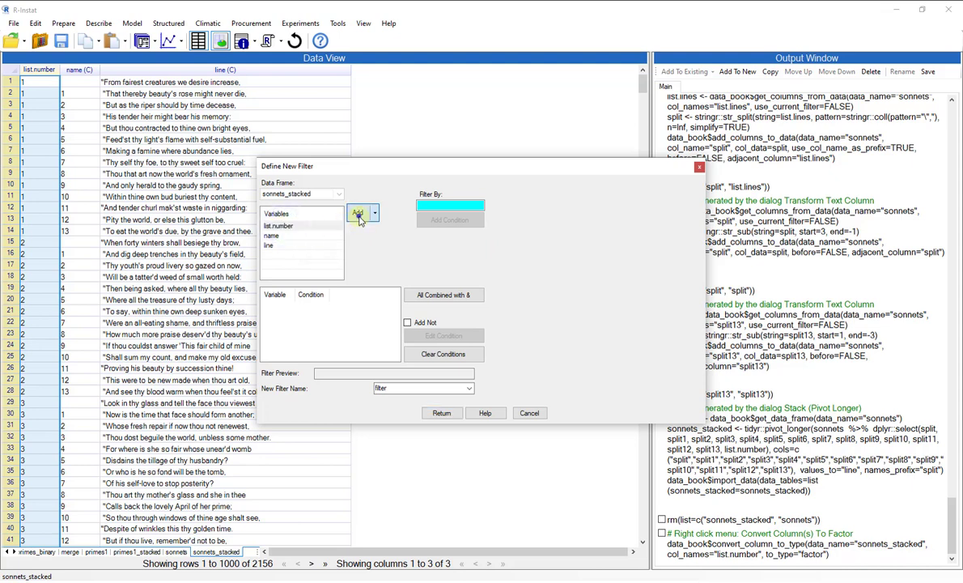
click(357, 213)
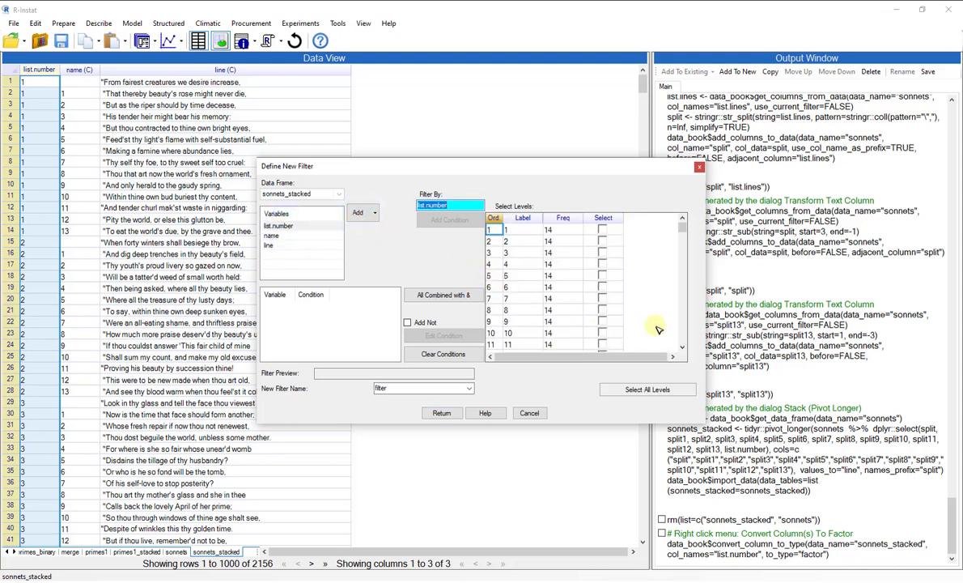
drag(685, 231, 684, 243)
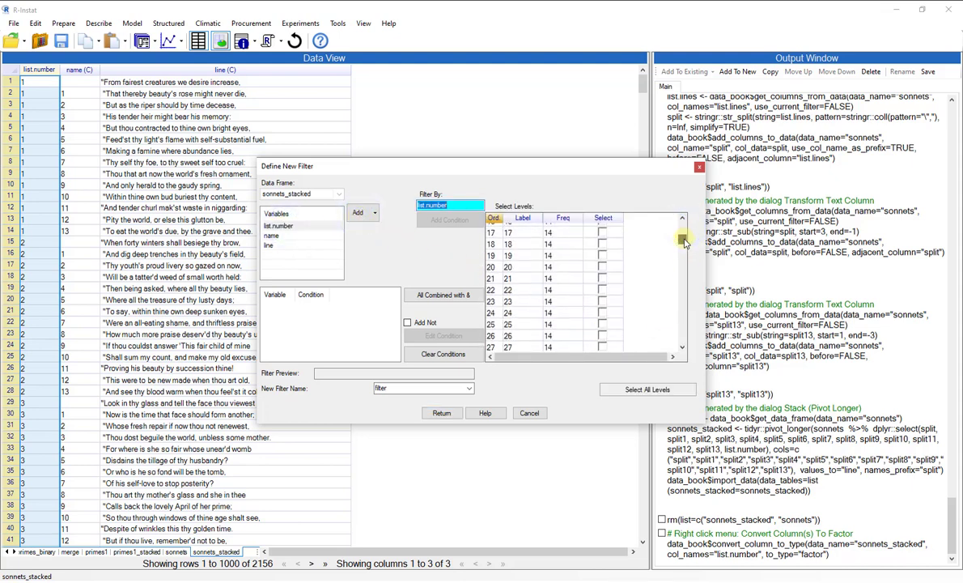
click(602, 244)
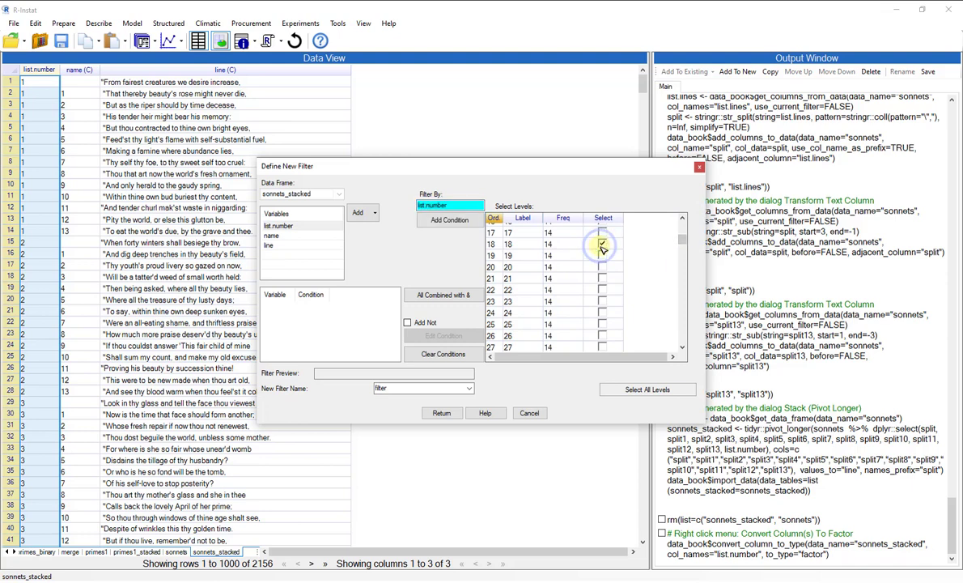
click(466, 222)
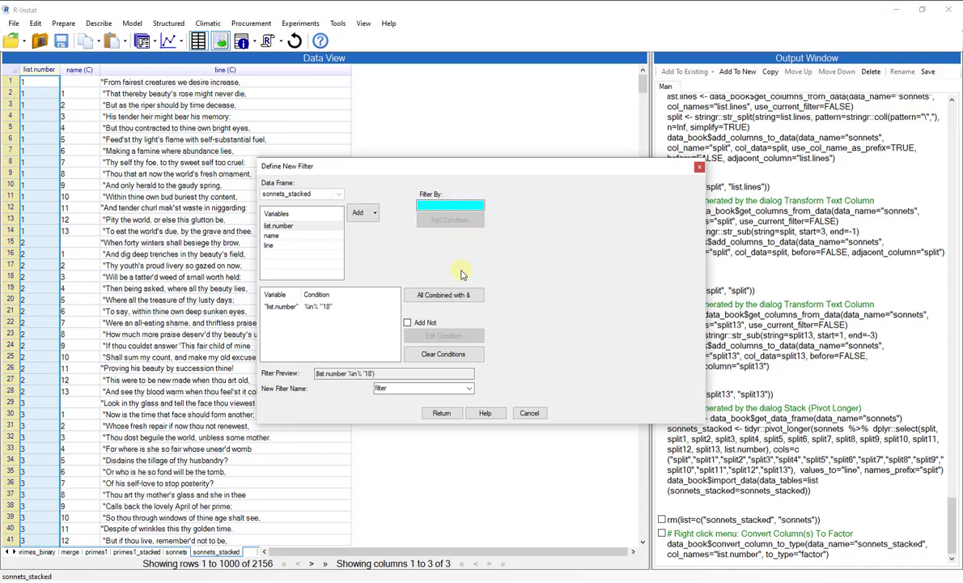
click(441, 414)
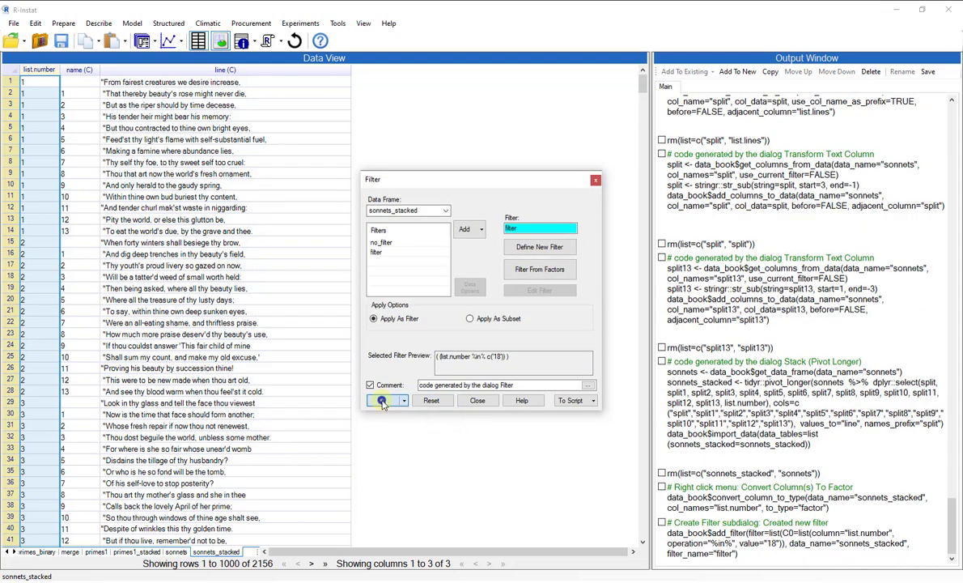
click(382, 401)
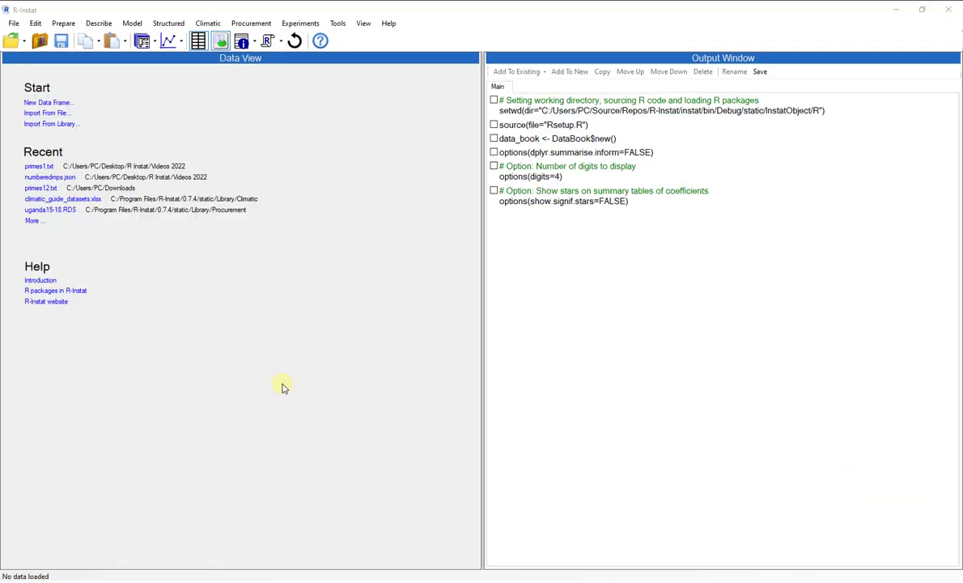
Import the gutenberg_metadata data set from the R package gutenbergr in the library
click(38, 42)
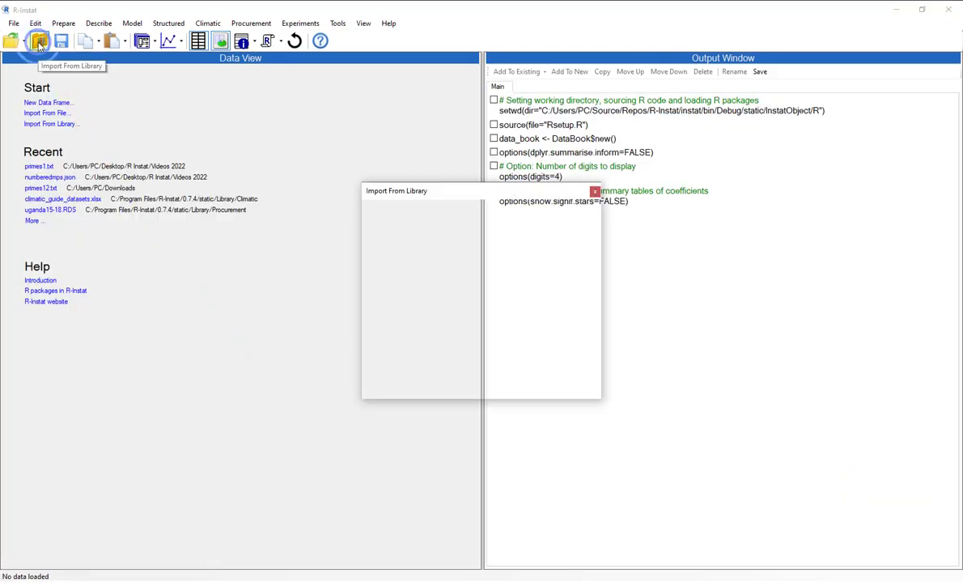
click(500, 234)
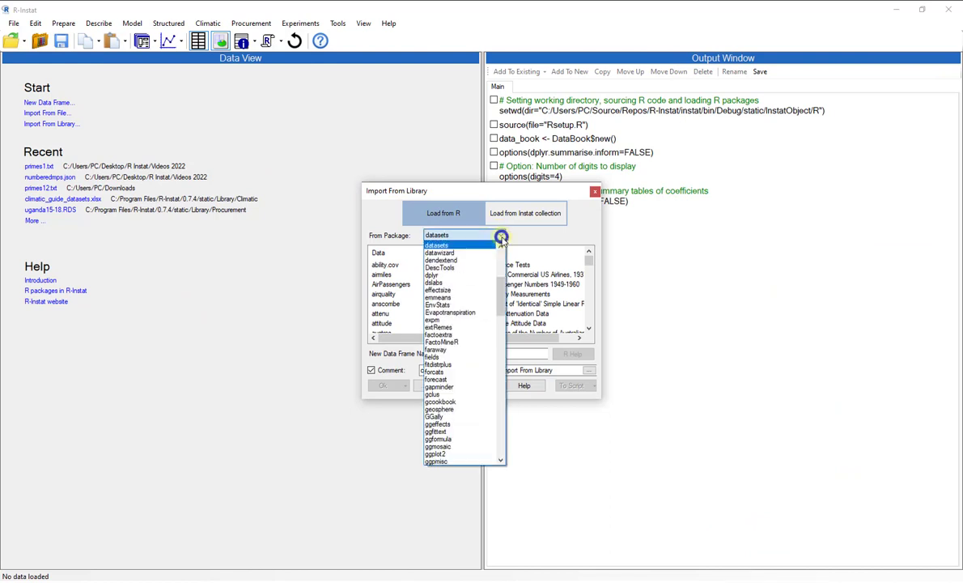
scroll(500, 295, down, 5)
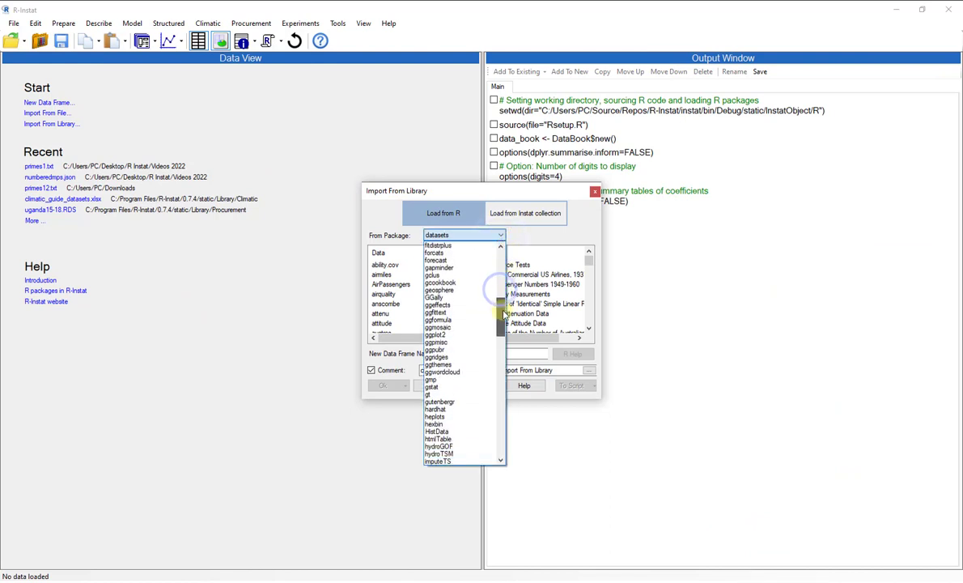
click(473, 403)
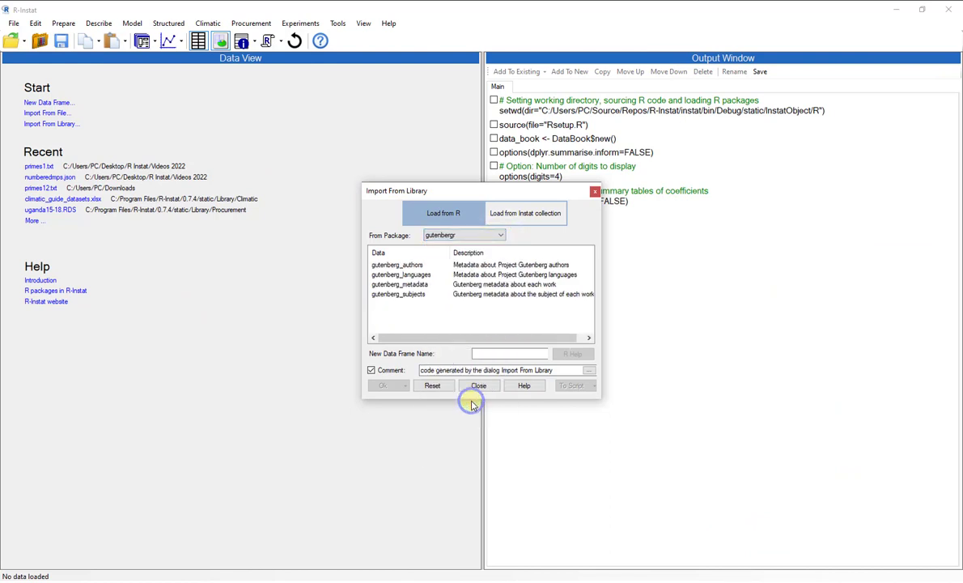
double_click(486, 284)
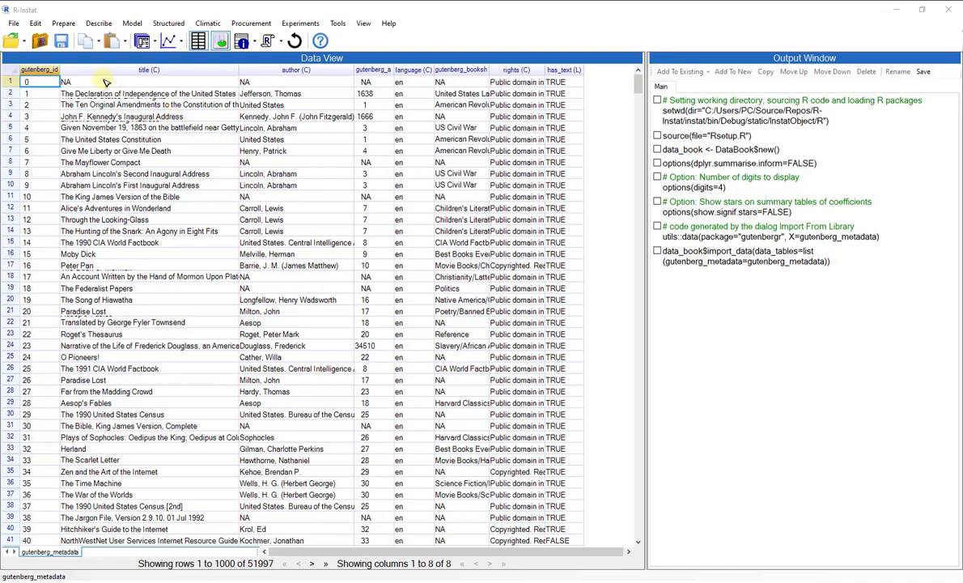
Import the quotes data set from the R package statquotes and open the text cell of quote 79 to read it in full
click(38, 47)
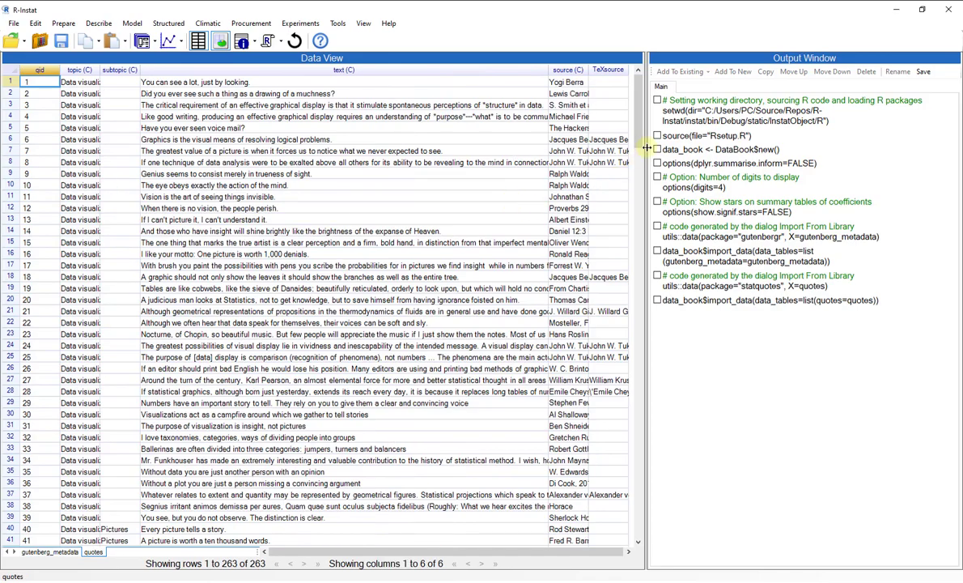
drag(638, 123, 615, 217)
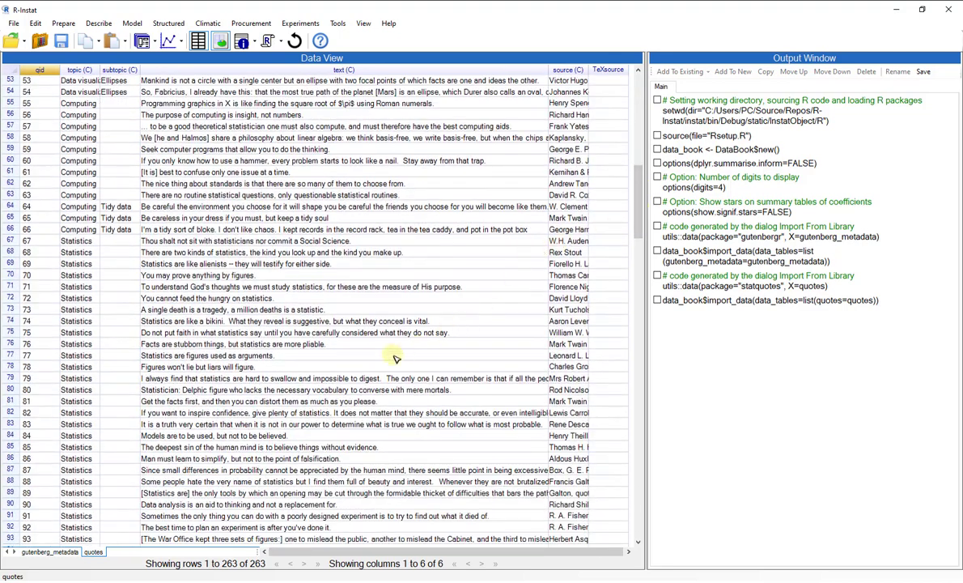
click(356, 378)
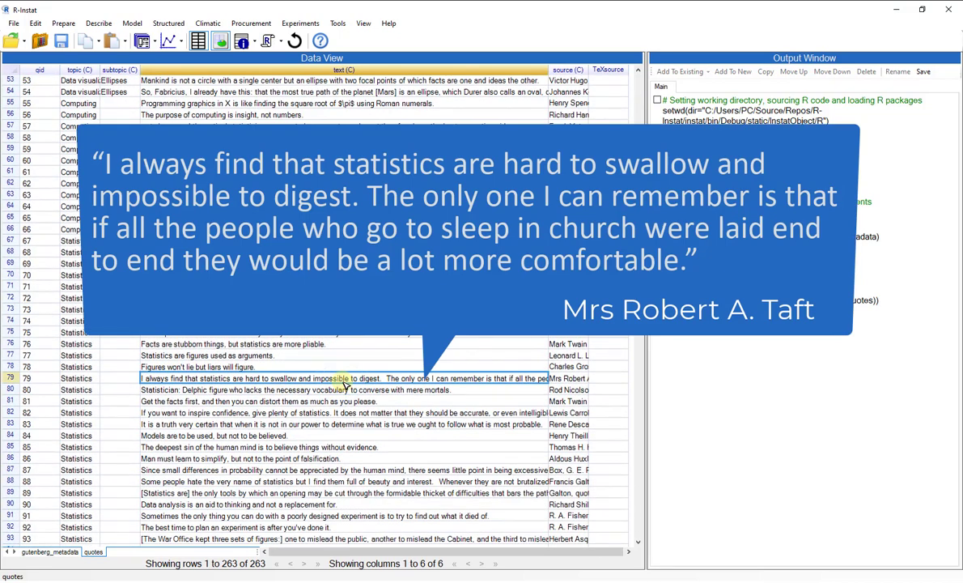
double_click(343, 378)
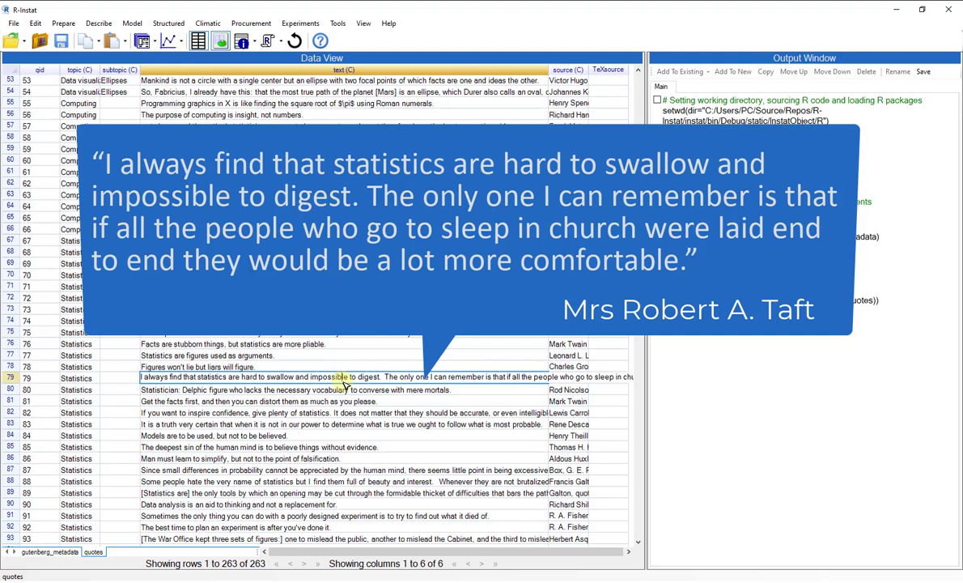